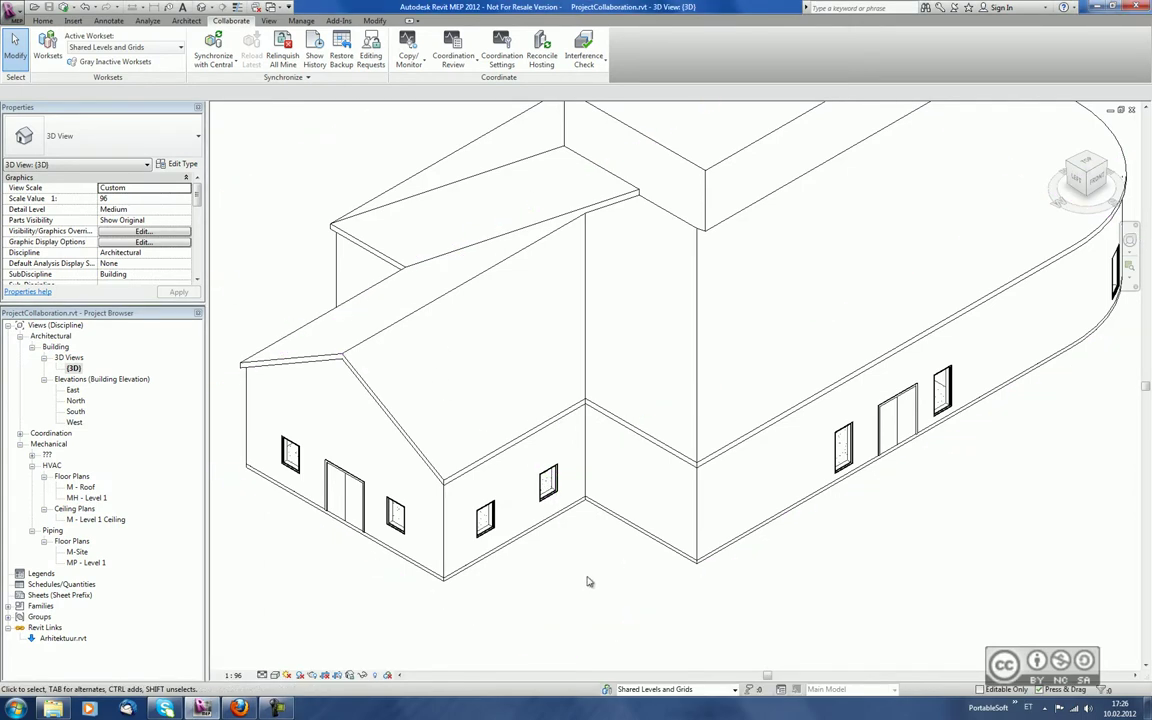
Check Reconcile Hosting for orphaned elements (0 reported) and open its Graphics display settings.
{"action": "scroll", "coordinate": [600, 570], "scroll_direction": "down", "scroll_amount": 2}
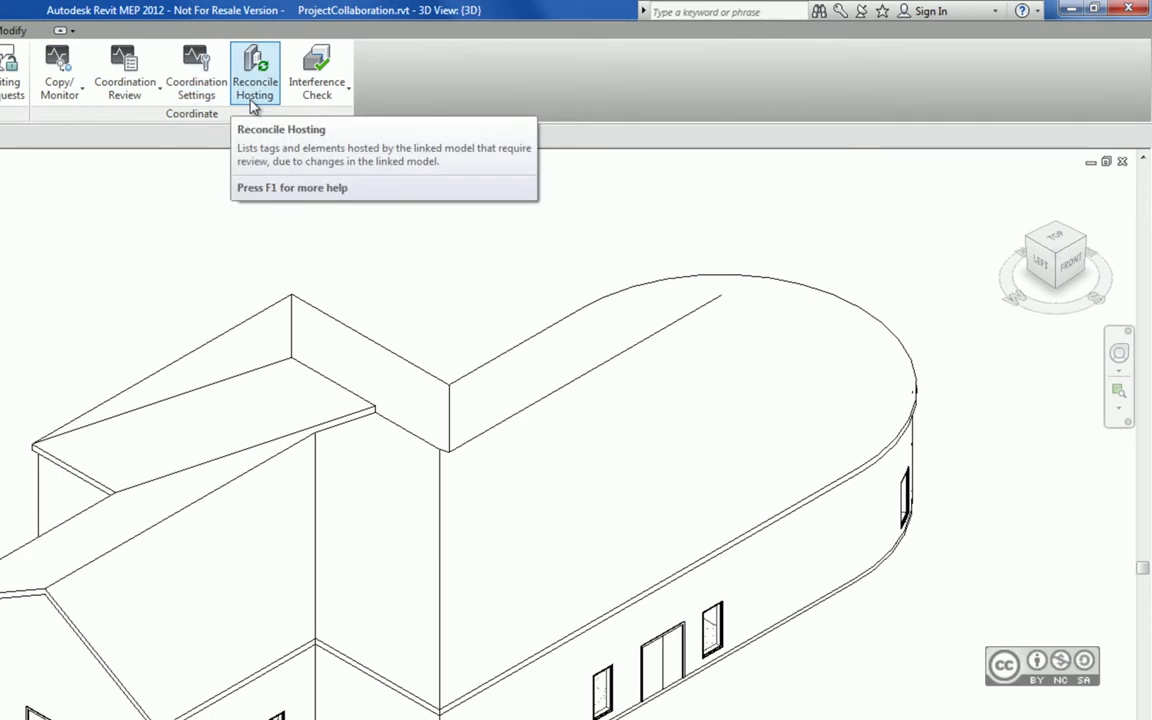
{"action": "left_click", "coordinate": [256, 80]}
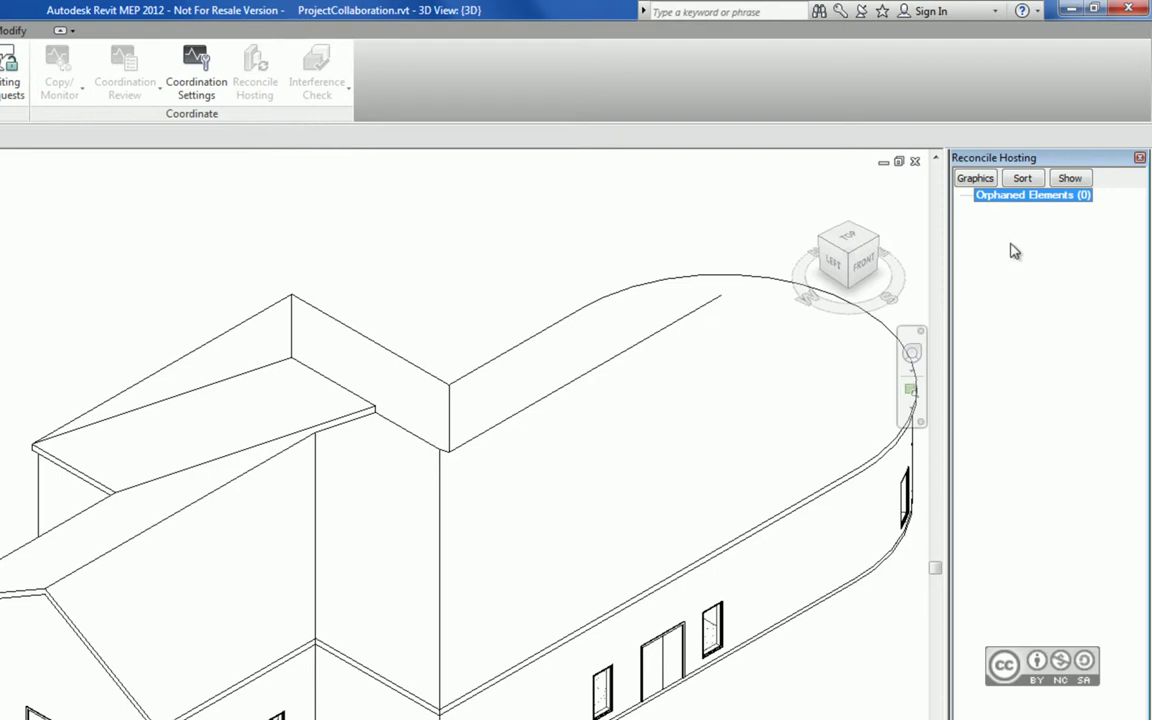
{"action": "left_click", "coordinate": [976, 178]}
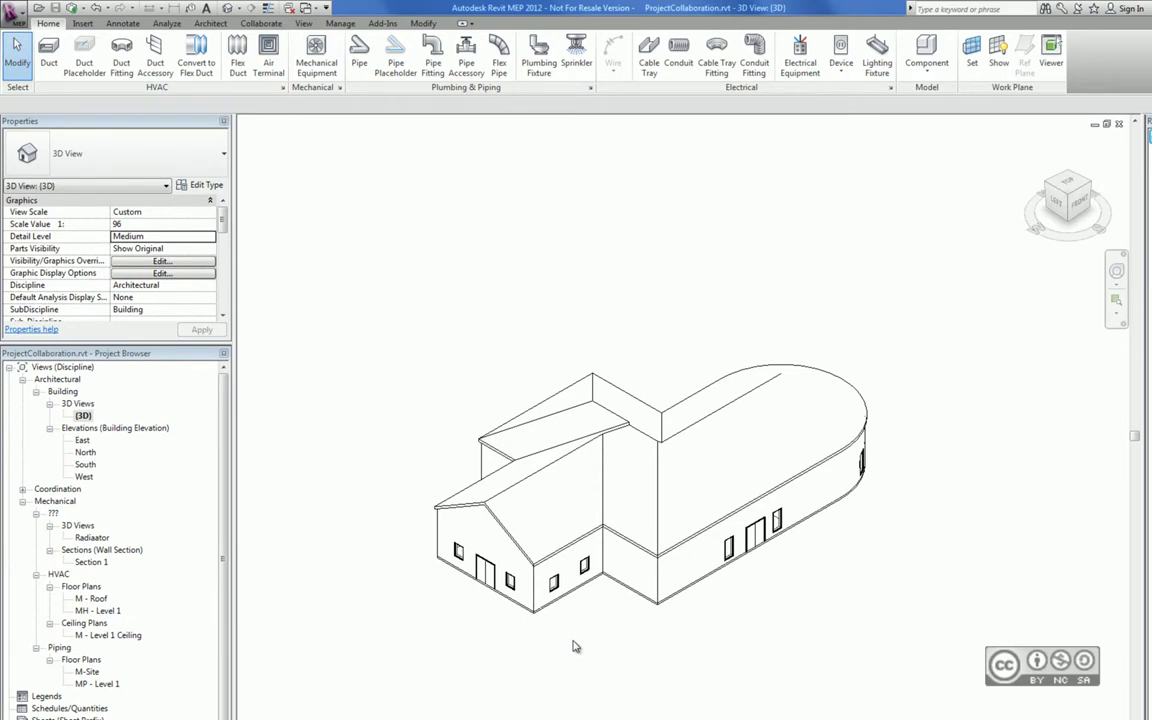
Place an M_Radiator - Hosted on the classroom partition wall in the Section 1 view.
{"action": "double_click", "coordinate": [97, 610]}
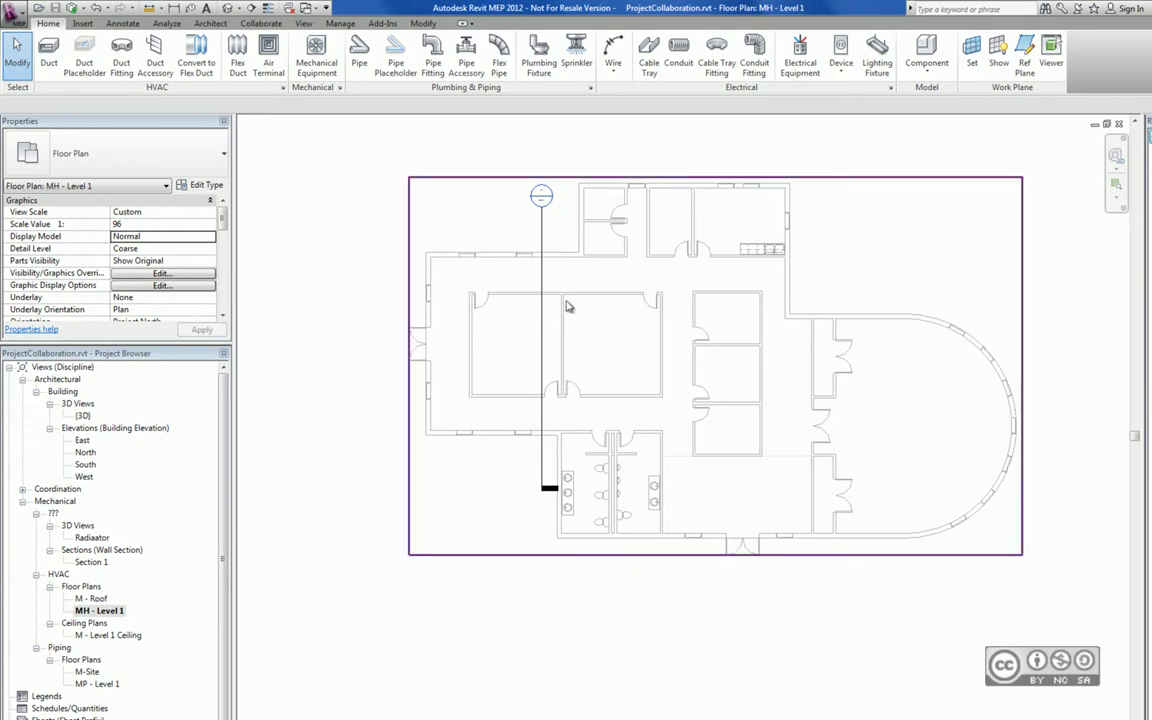
{"action": "double_click", "coordinate": [542, 197]}
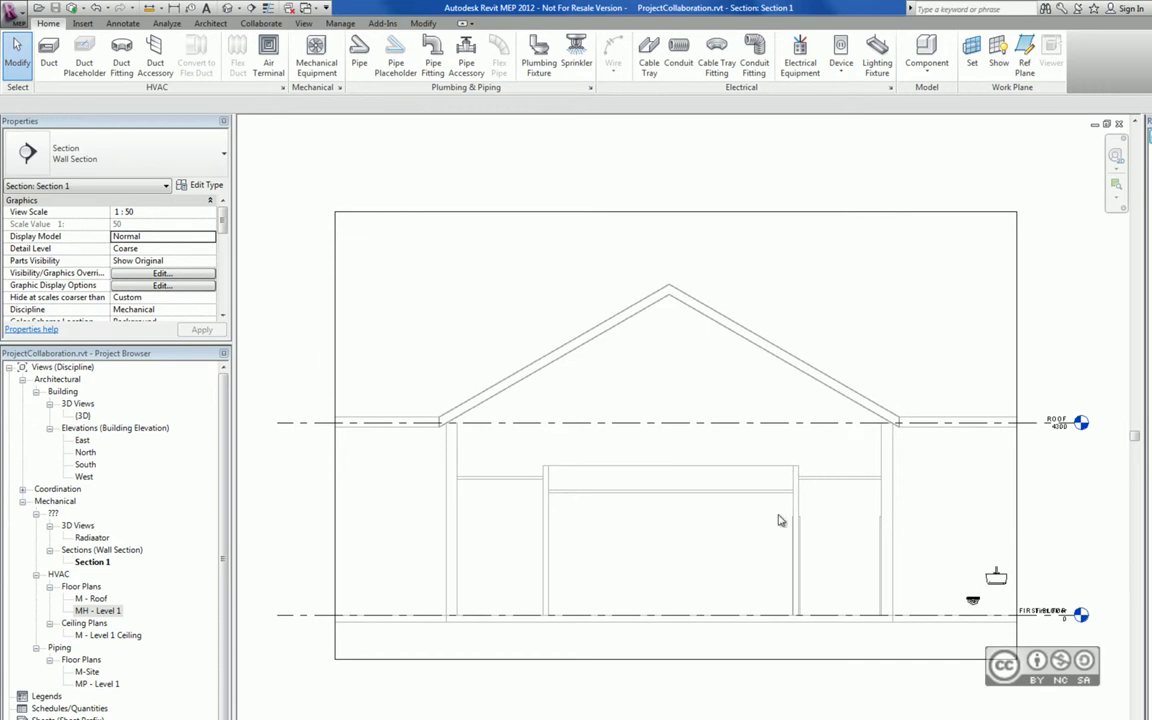
{"action": "left_click", "coordinate": [314, 52]}
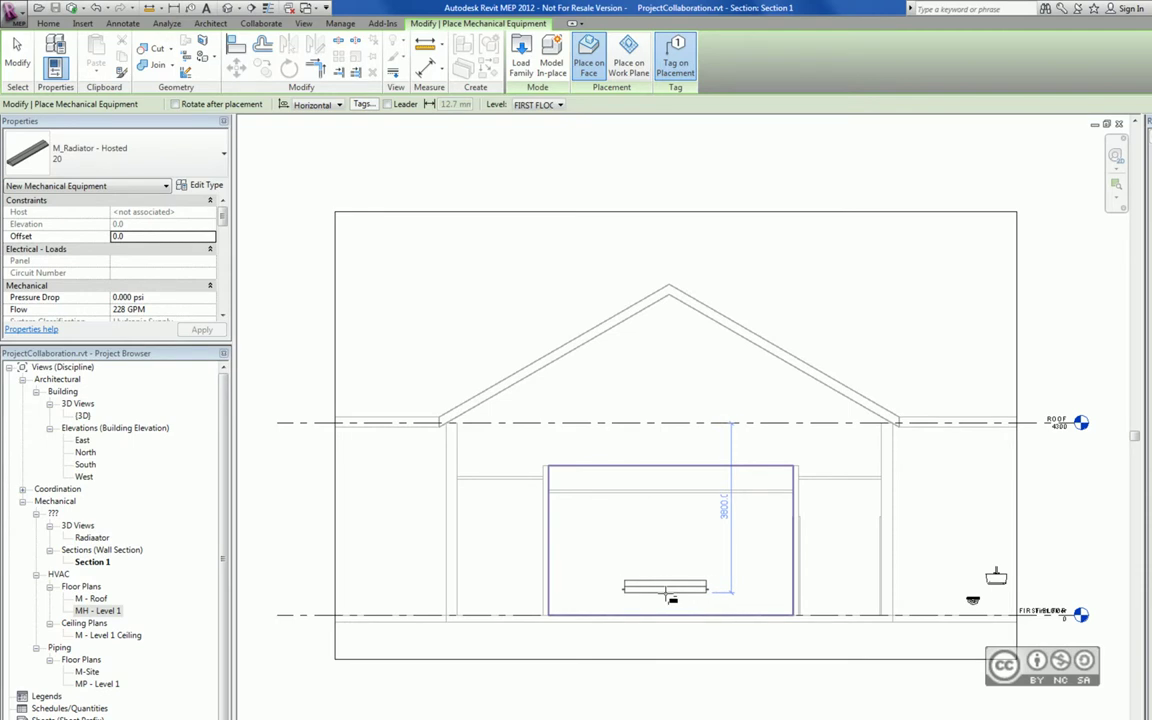
{"action": "left_click", "coordinate": [678, 598]}
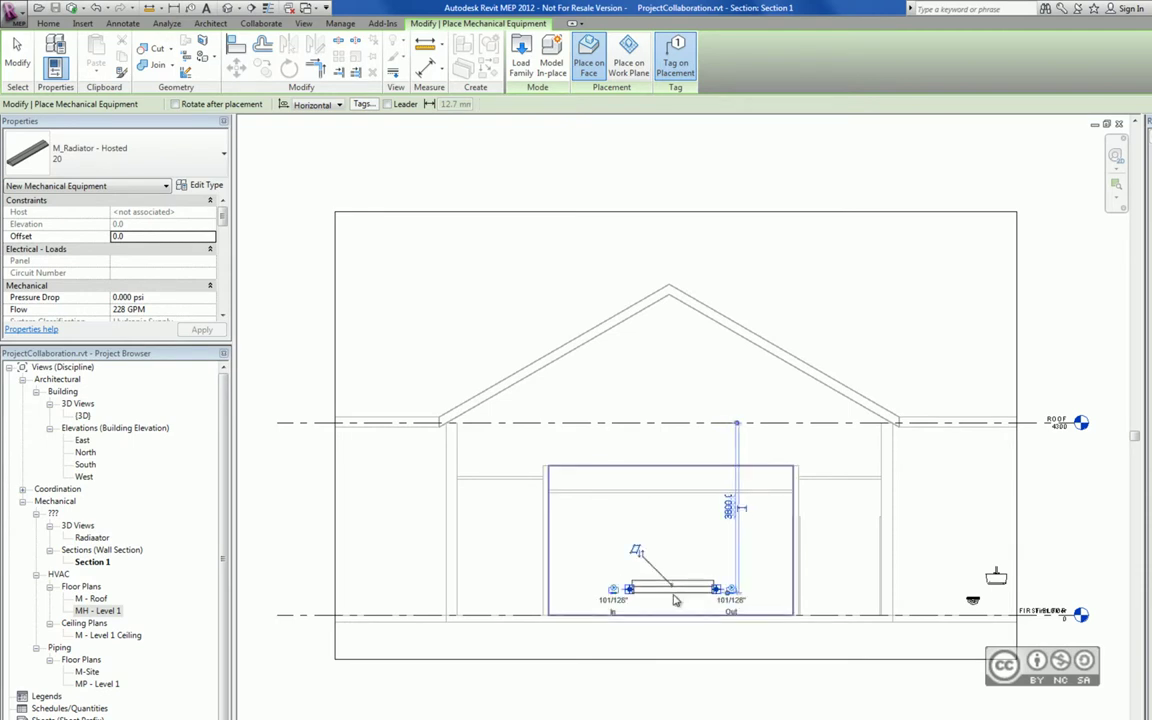
{"action": "left_click", "coordinate": [15, 60]}
{"action": "left_click", "coordinate": [15, 62]}
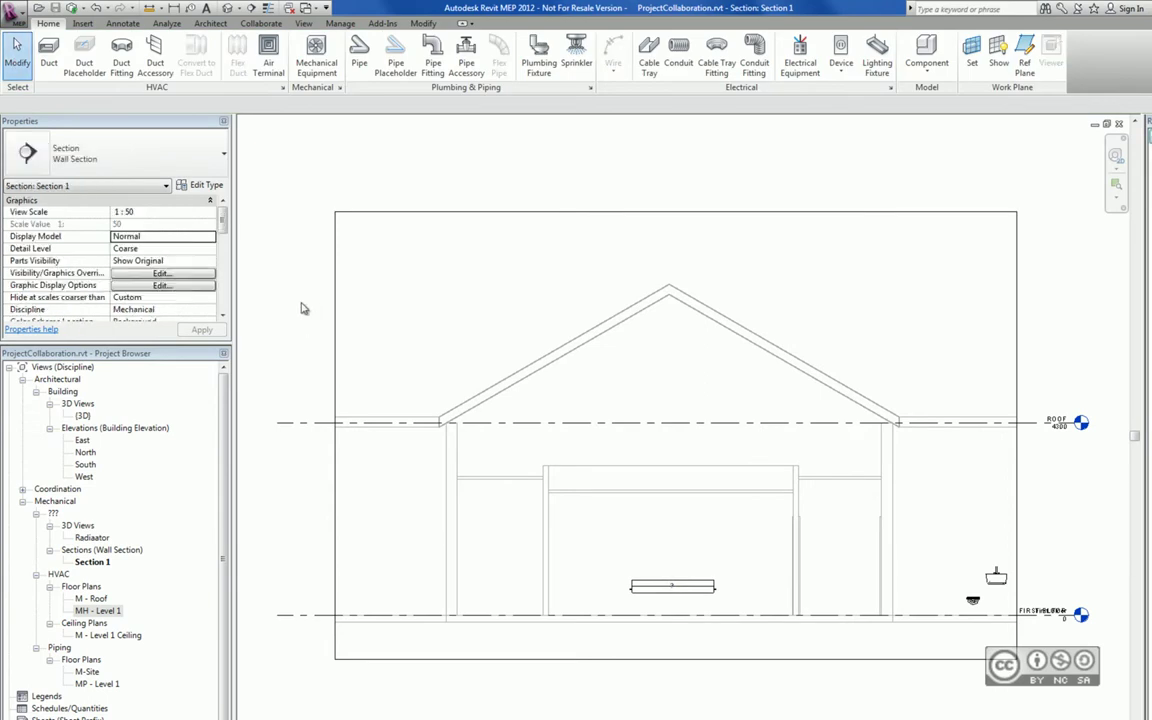
Return to the MH - Level 1 plan, then save and close ProjectCollaboration.rvt.
{"action": "double_click", "coordinate": [99, 611]}
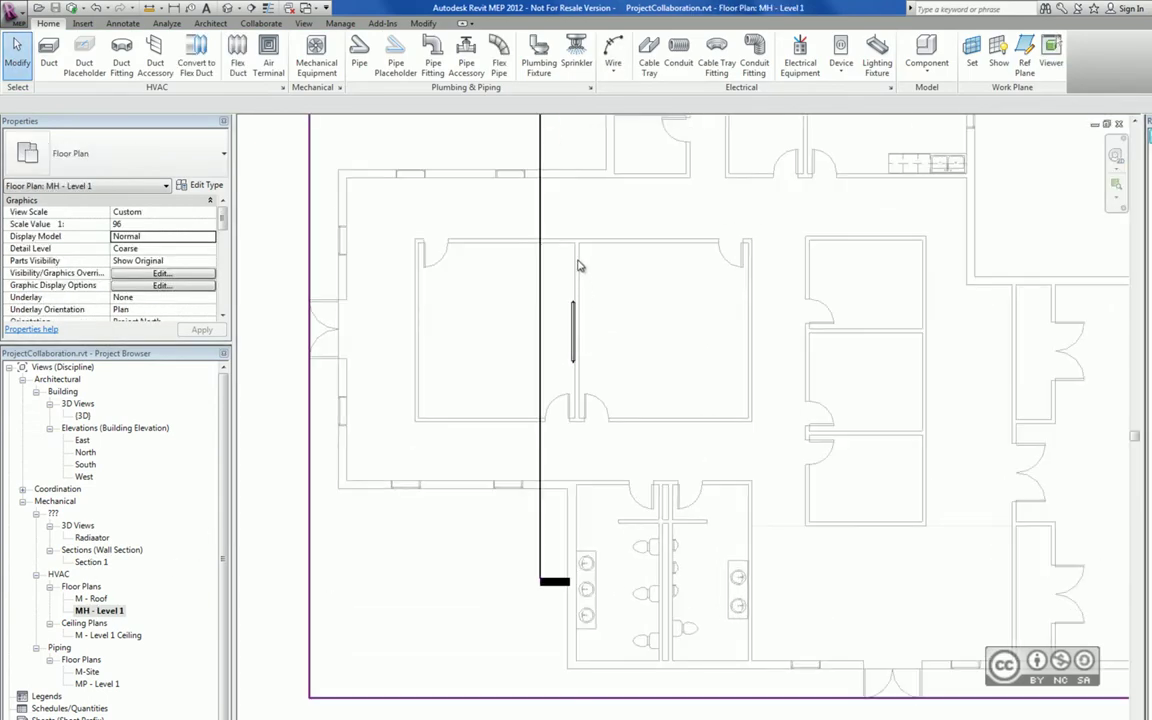
{"action": "middle_click_drag", "start_coordinate": [651, 349], "coordinate": [609, 431]}
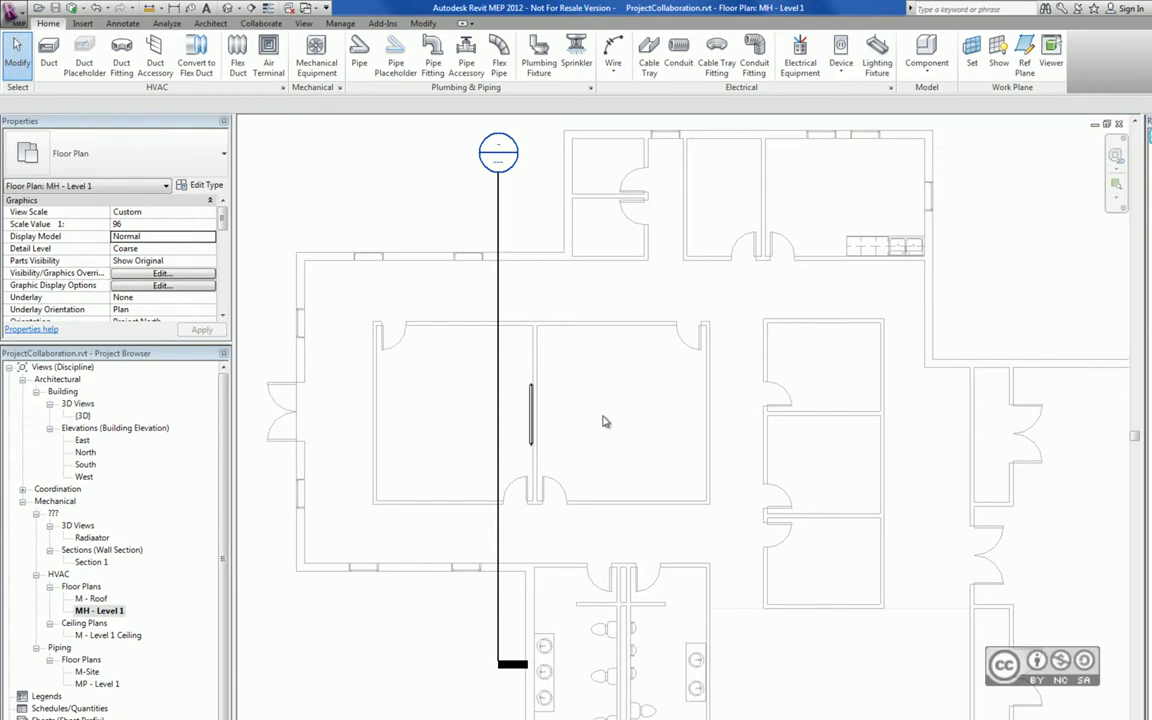
{"action": "left_click", "coordinate": [641, 411]}
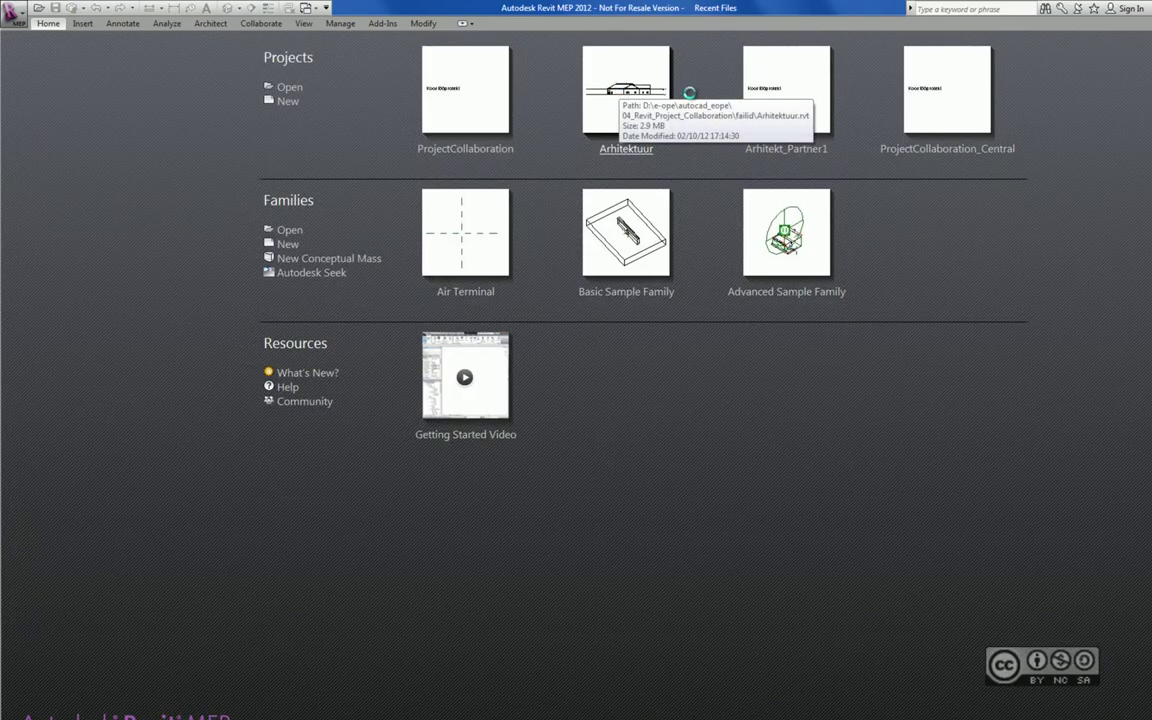
Open Arhitektuur and delete the wall between Classrooms 105 and 106.
{"action": "left_click", "coordinate": [620, 88]}
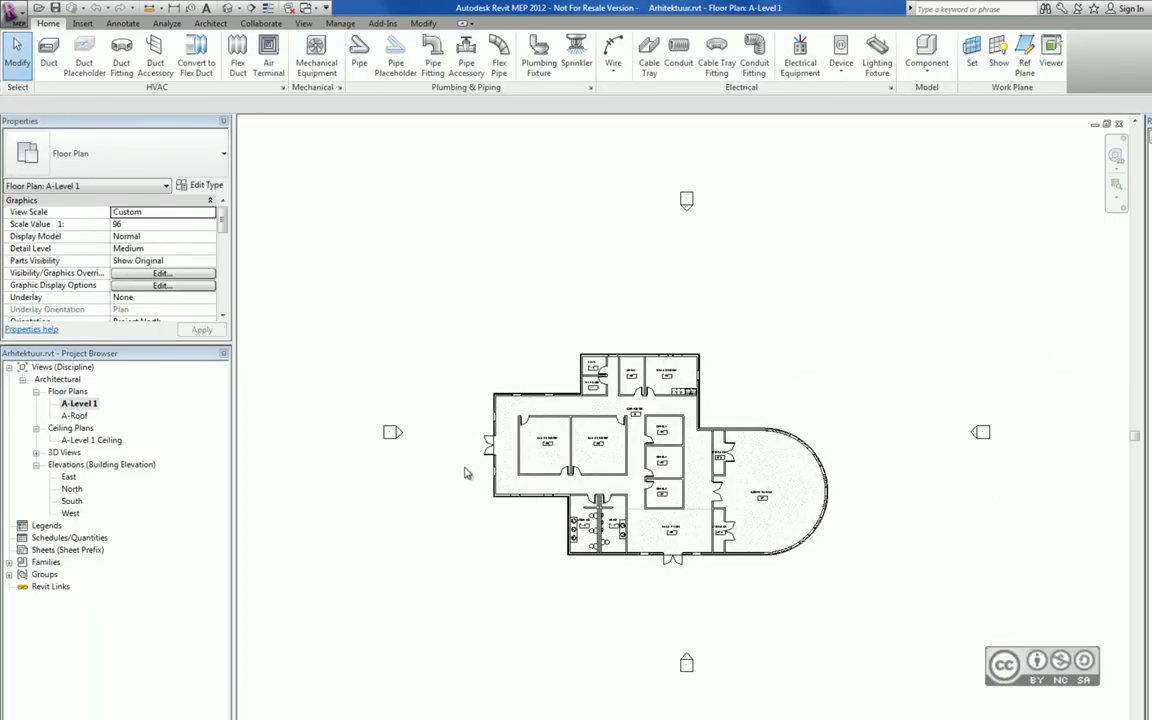
{"action": "scroll", "coordinate": [630, 420], "scroll_direction": "up", "scroll_amount": 5}
{"action": "left_click", "coordinate": [640, 415]}
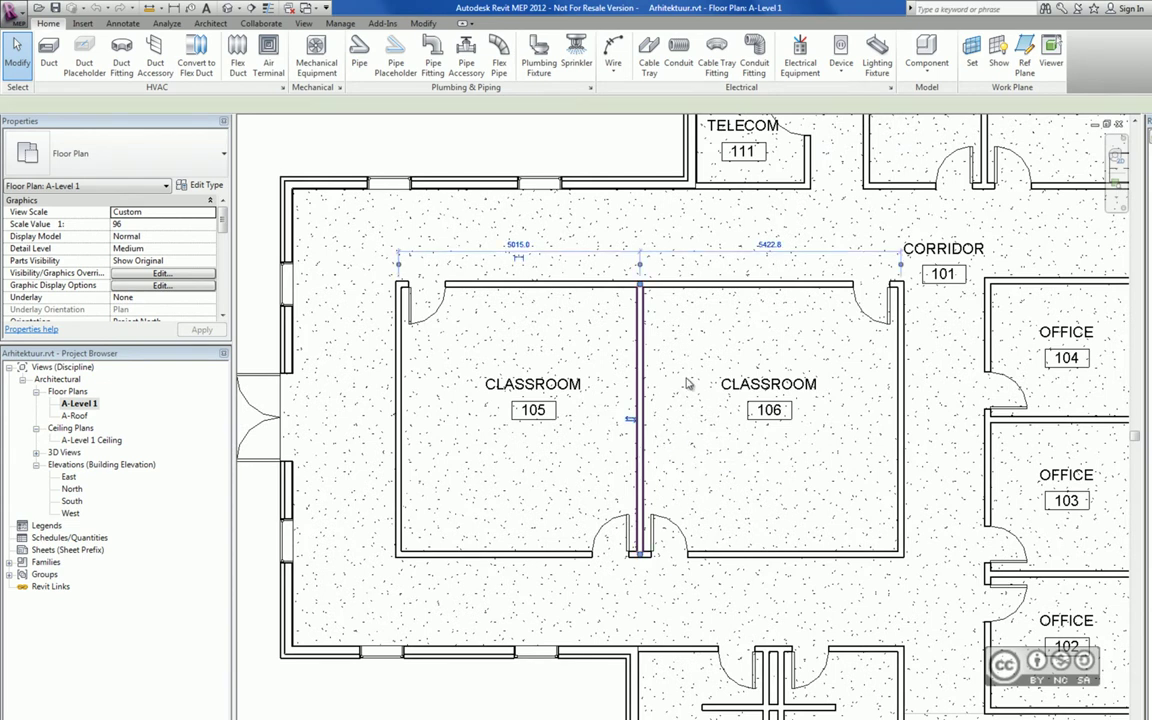
{"action": "key", "text": "Delete"}
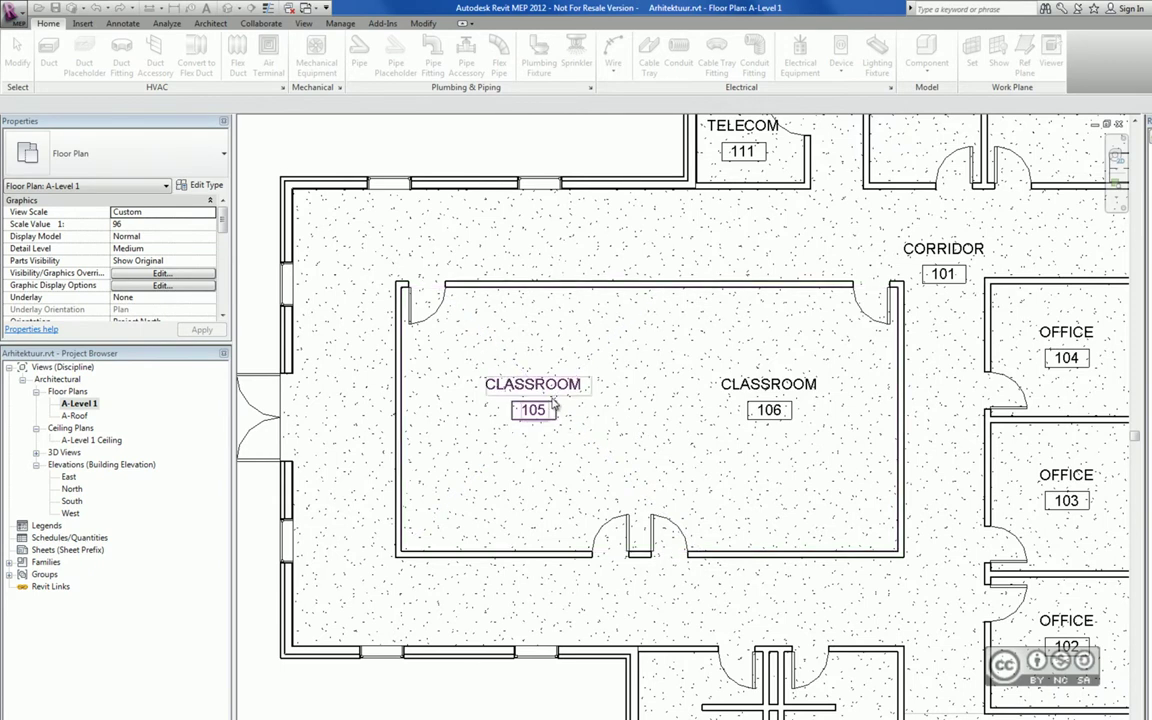
Delete the door at Classroom 106's top-right corner and the right bottom-wall door, then close the project.
{"action": "left_click", "coordinate": [872, 300]}
{"action": "key", "text": "Delete"}
{"action": "left_click", "coordinate": [635, 535]}
{"action": "key", "text": "Delete"}
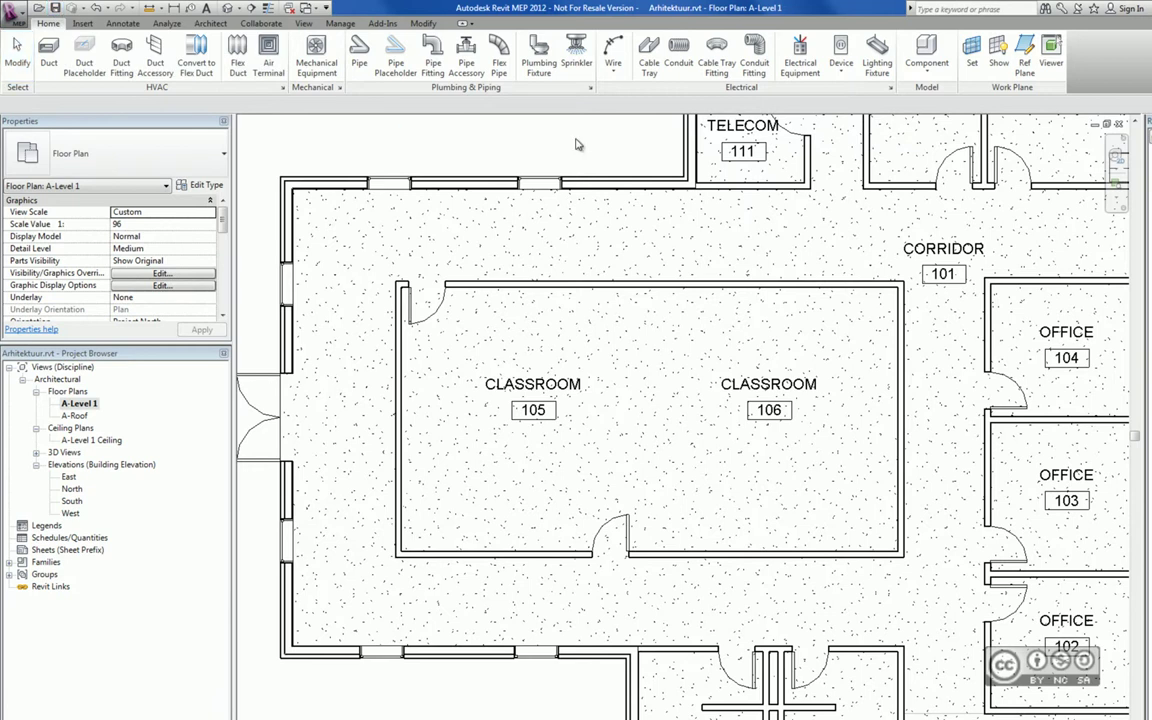
{"action": "key", "text": "ctrl+Tab"}
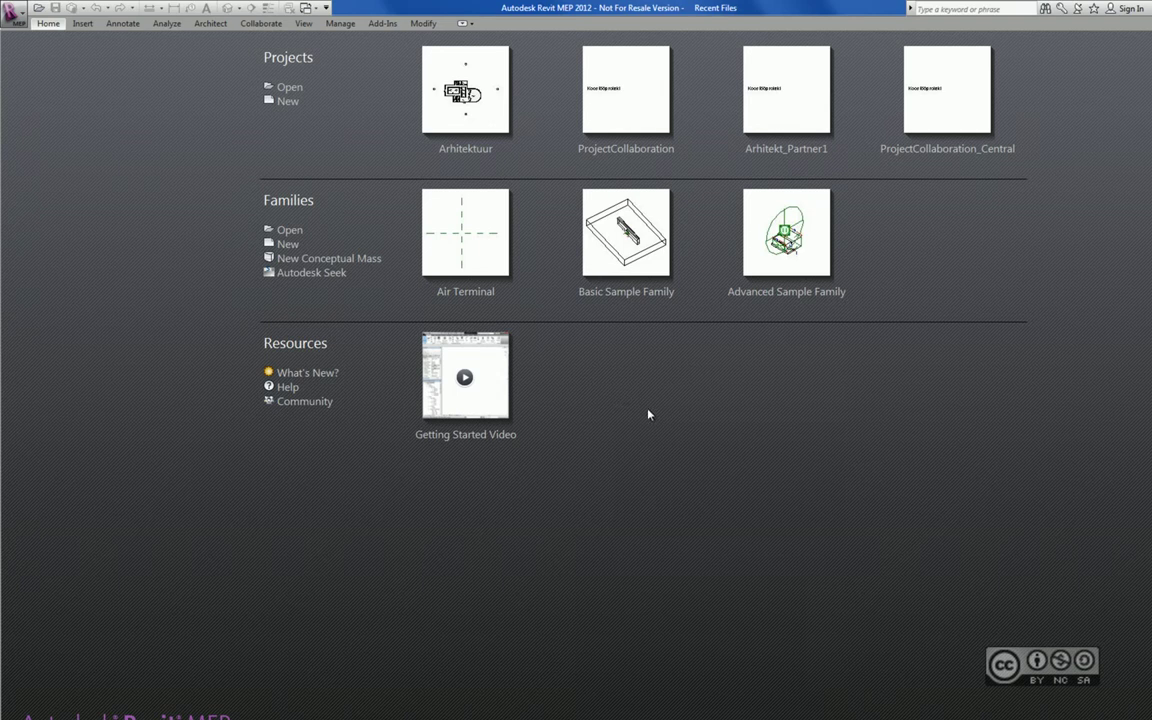
Reopen ProjectCollaboration and dismiss the missing hosting element warning.
{"action": "left_click", "coordinate": [580, 80]}
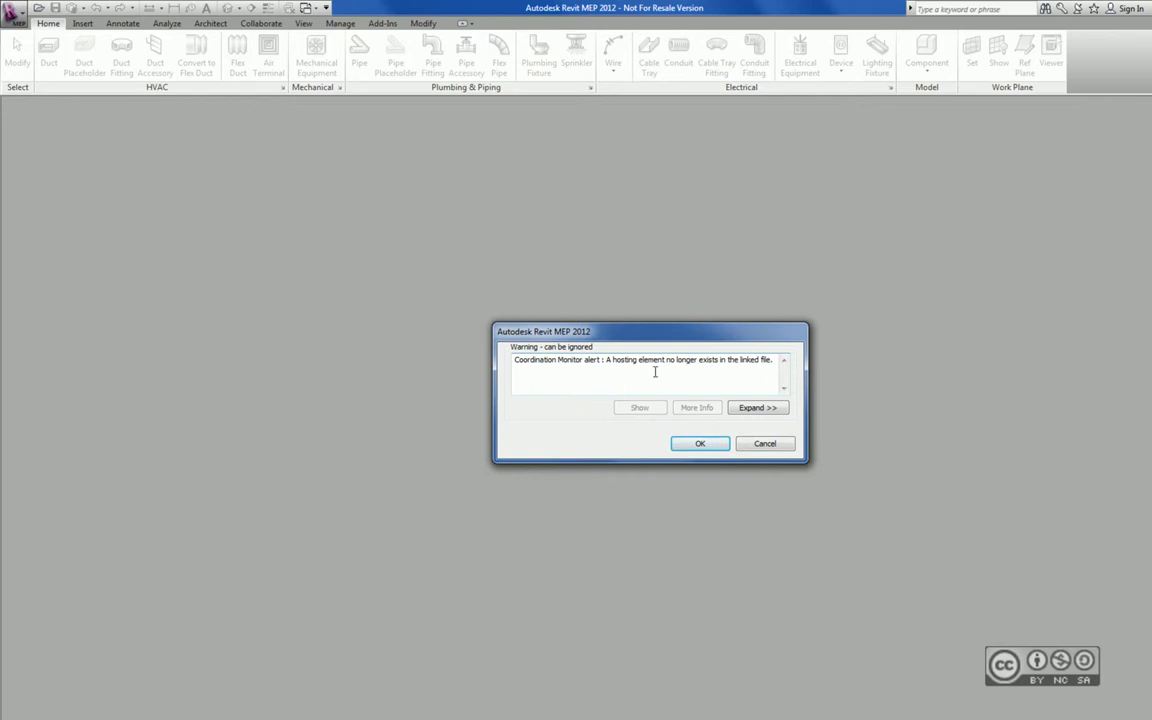
{"action": "left_click", "coordinate": [690, 444]}
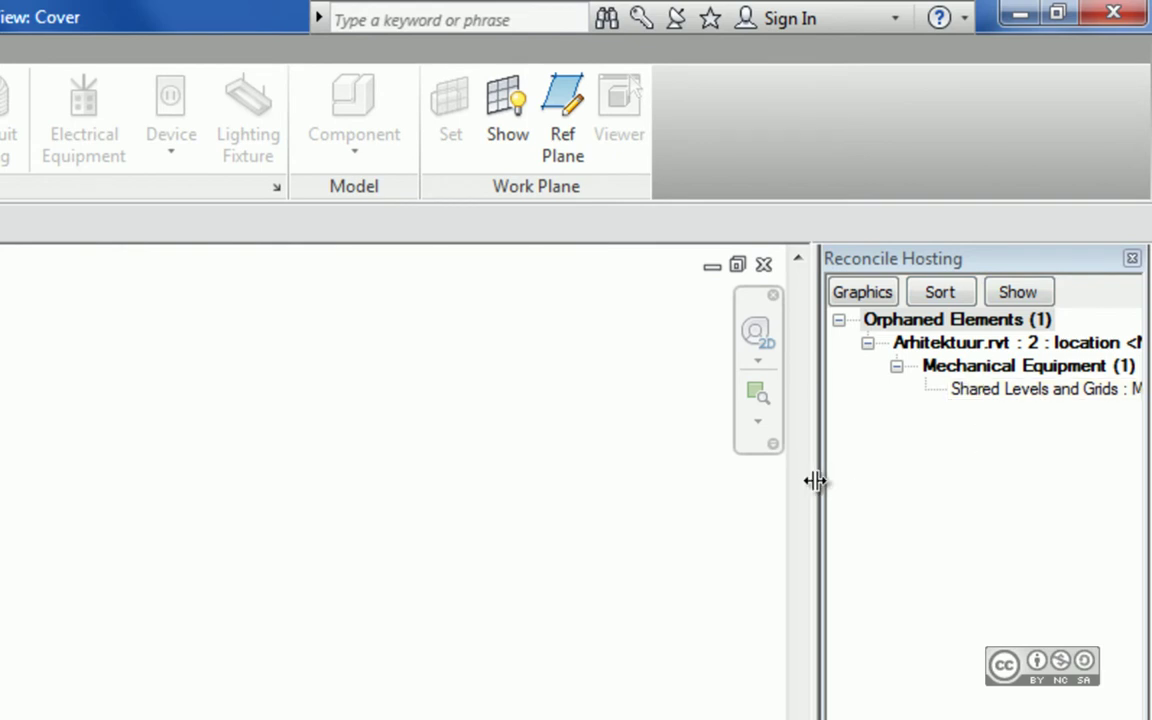
Locate the orphaned radiator in the Radiator 3D view and open the orphan Graphics settings.
{"action": "left_click_drag", "start_coordinate": [815, 481], "coordinate": [640, 481]}
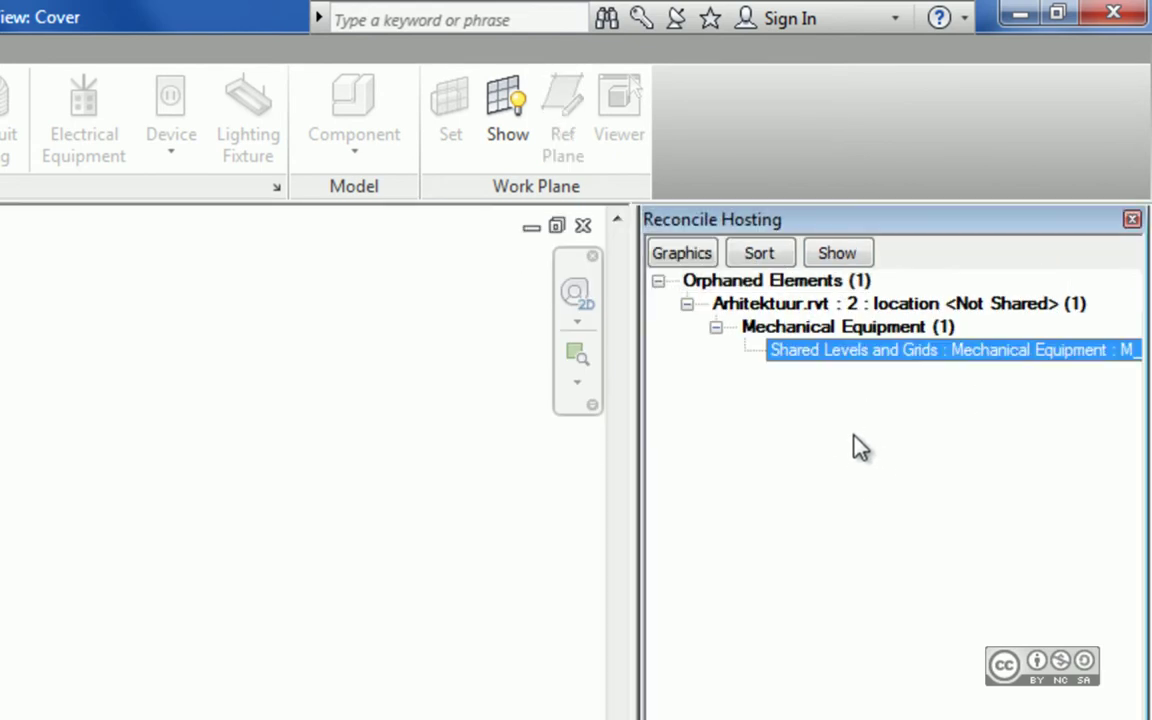
{"action": "left_click", "coordinate": [838, 254]}
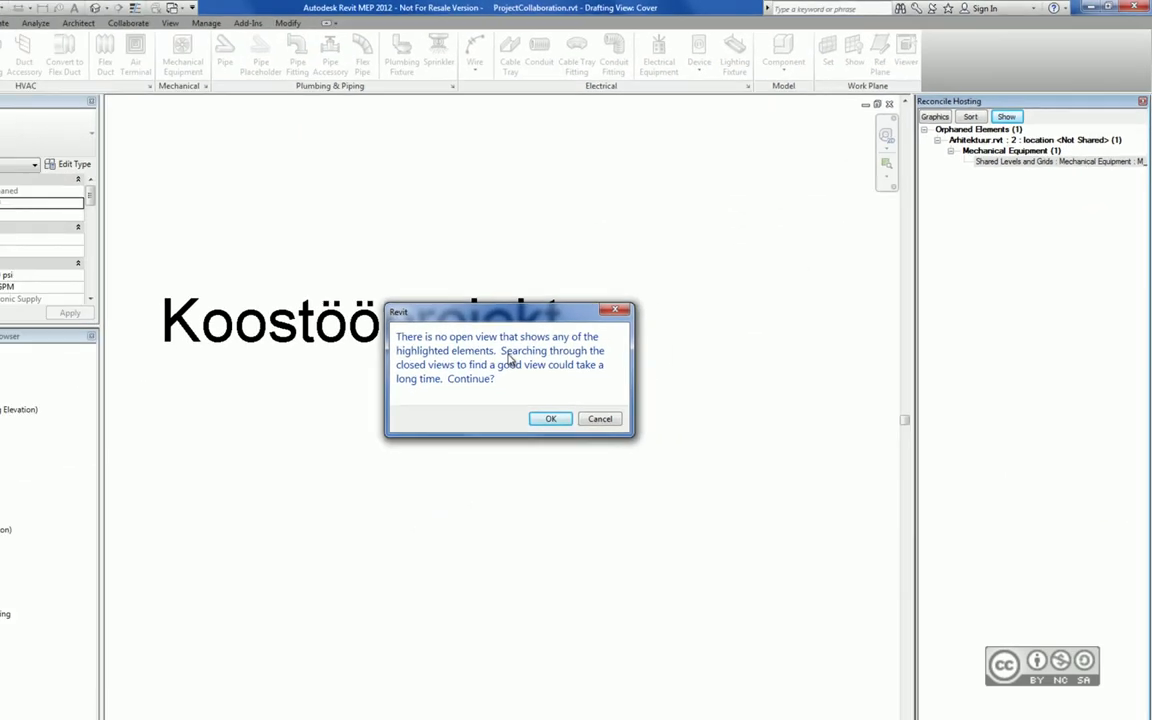
{"action": "left_click", "coordinate": [548, 421]}
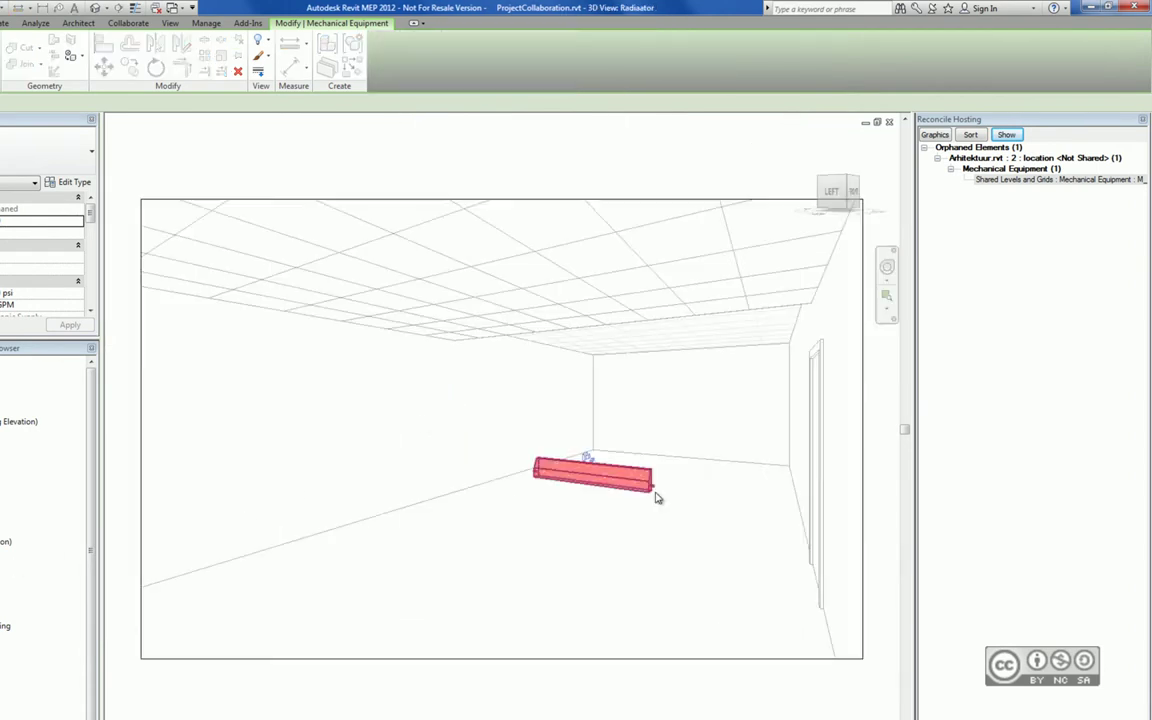
{"action": "left_click", "coordinate": [662, 494]}
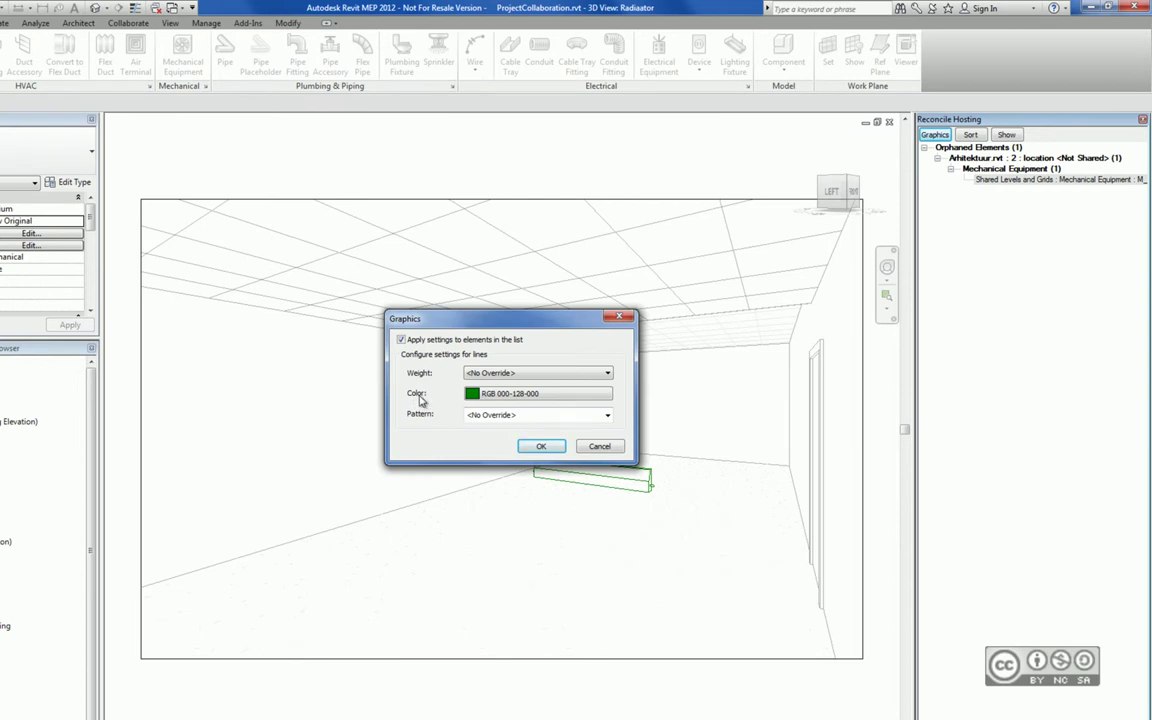
Show orphans in green and select the orphaned radiator in the MH - Level 1 plan.
{"action": "left_click", "coordinate": [540, 446]}
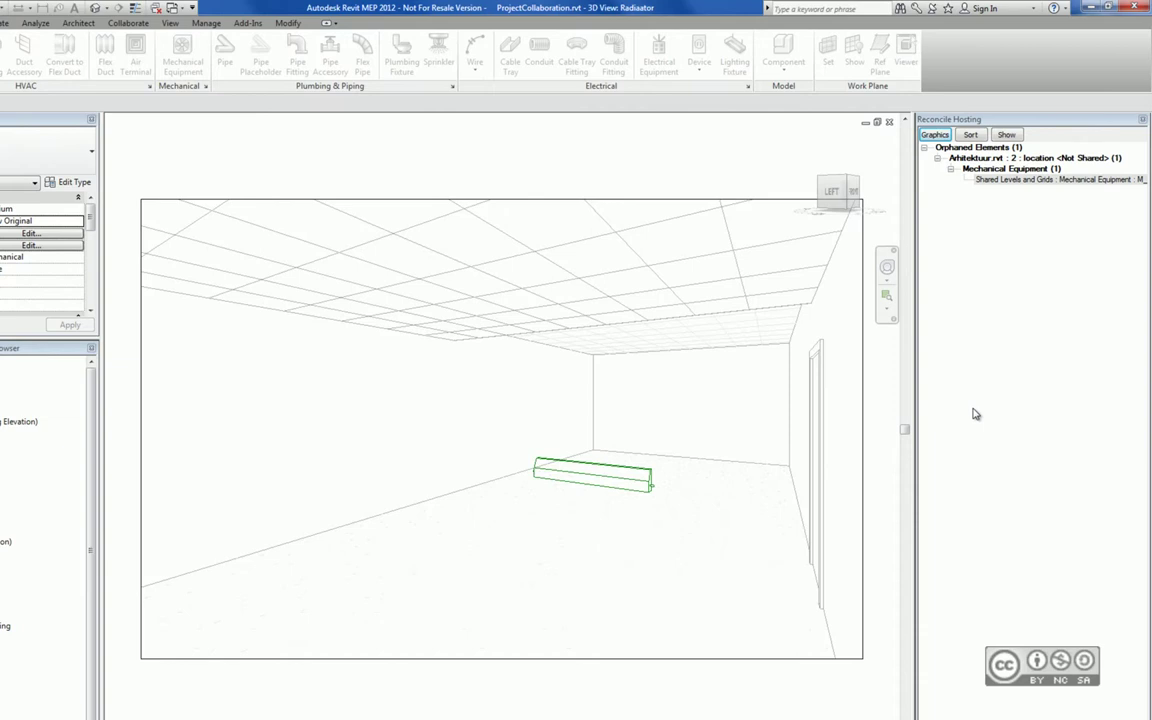
{"action": "key", "text": "ctrl+Tab"}
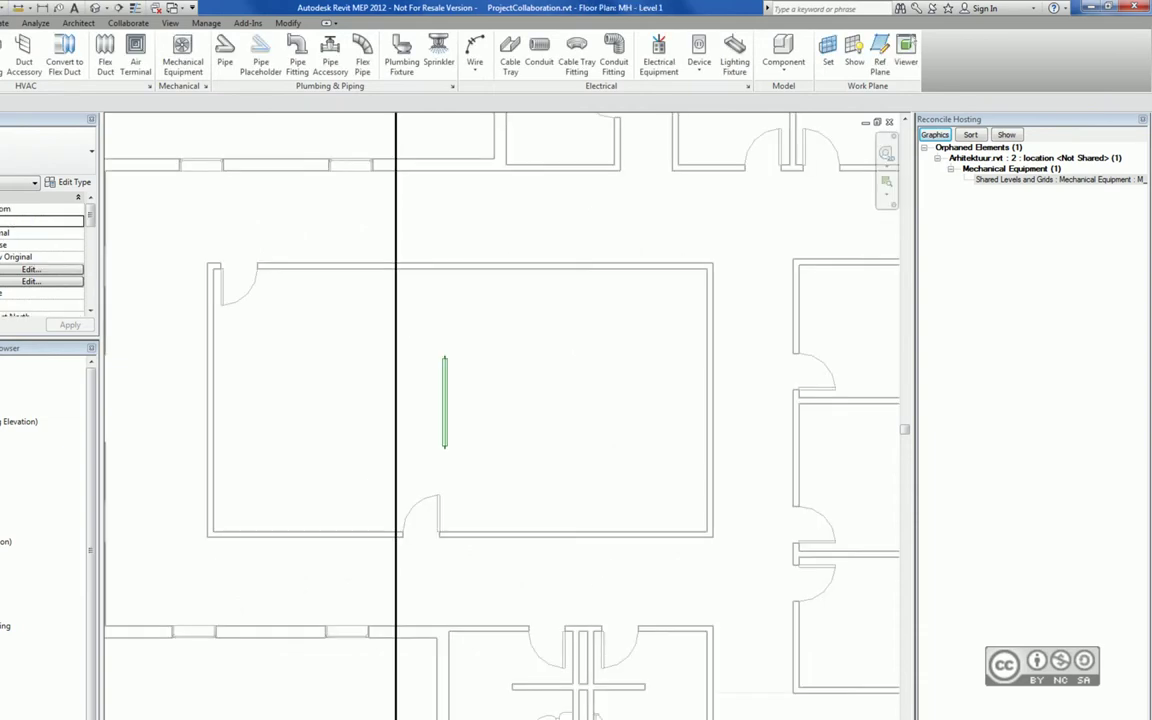
{"action": "left_click", "coordinate": [1005, 180]}
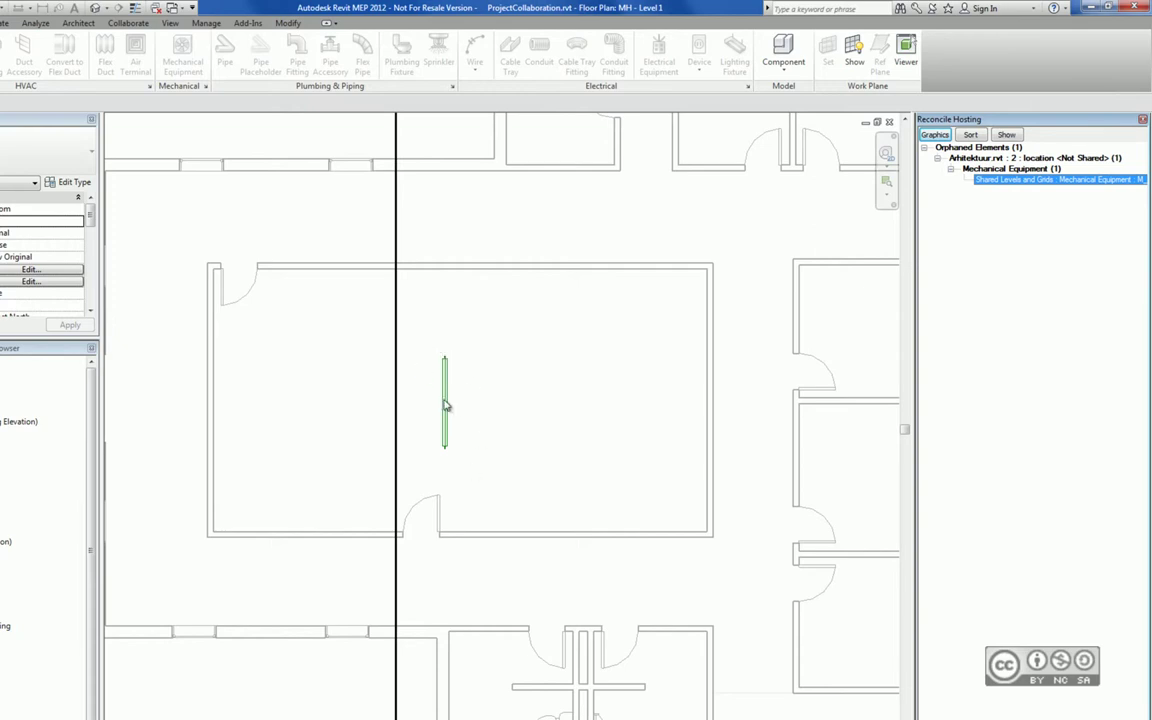
{"action": "left_click", "coordinate": [500, 406]}
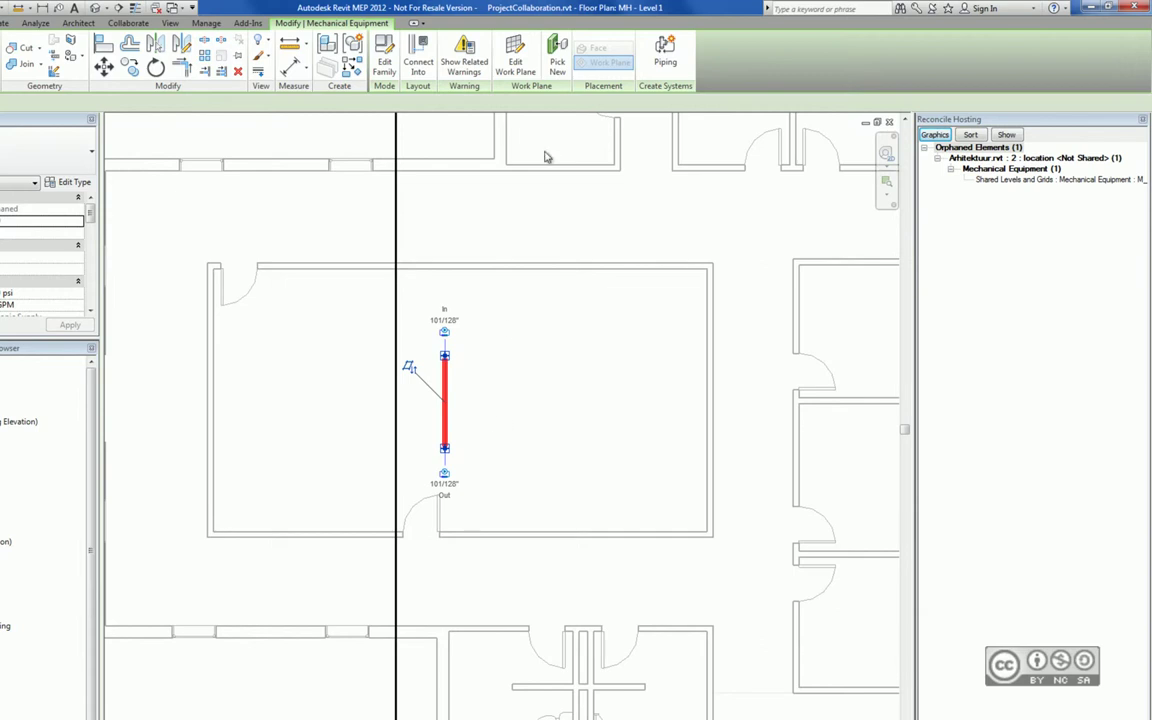
Re-host the radiator with Pick New and Face placement onto the classroom's top wall.
{"action": "left_click", "coordinate": [558, 50]}
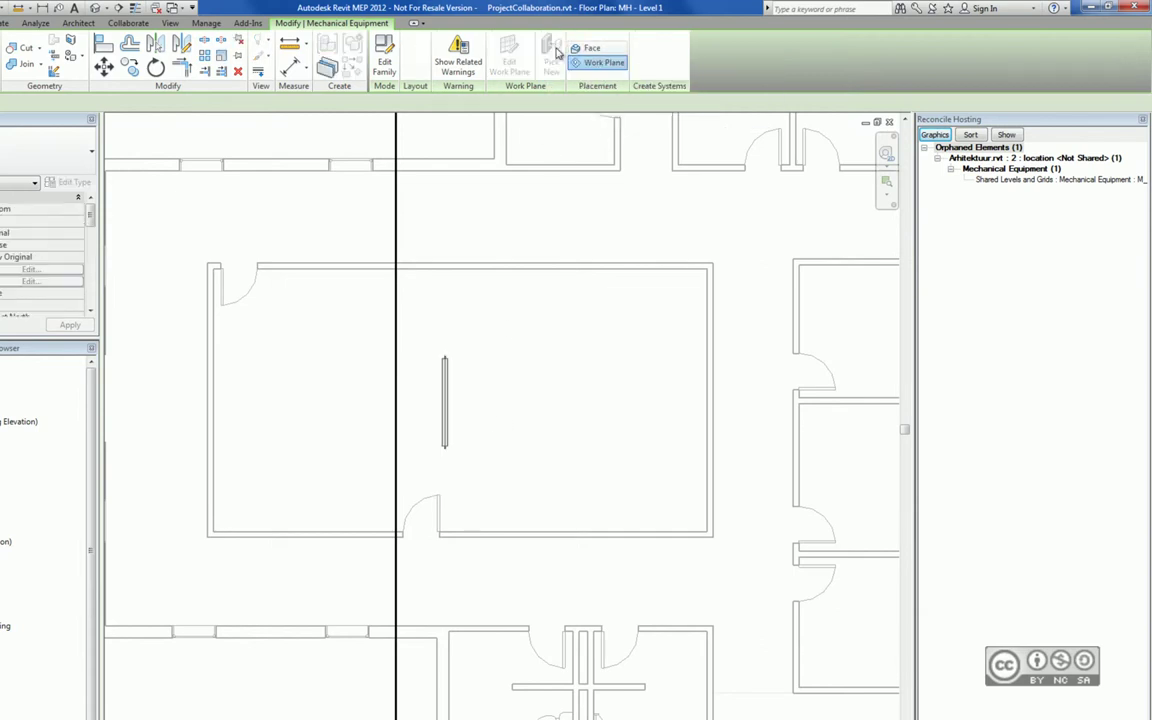
{"action": "left_click", "coordinate": [604, 50]}
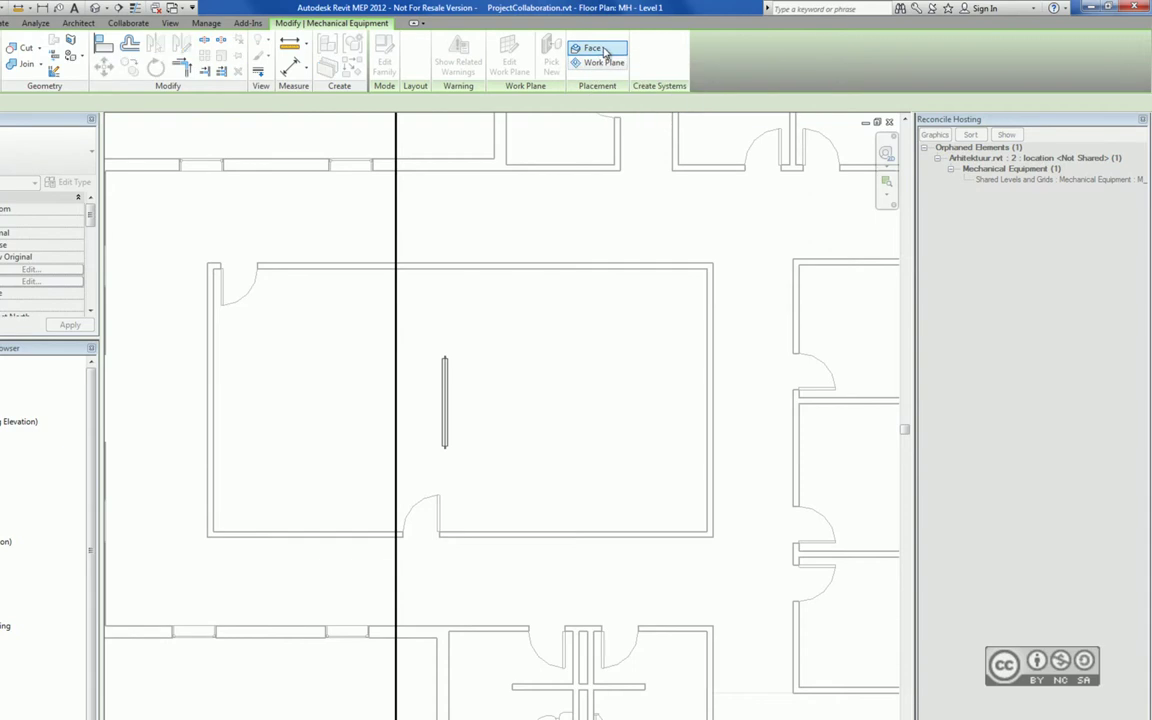
{"action": "left_click", "coordinate": [451, 274]}
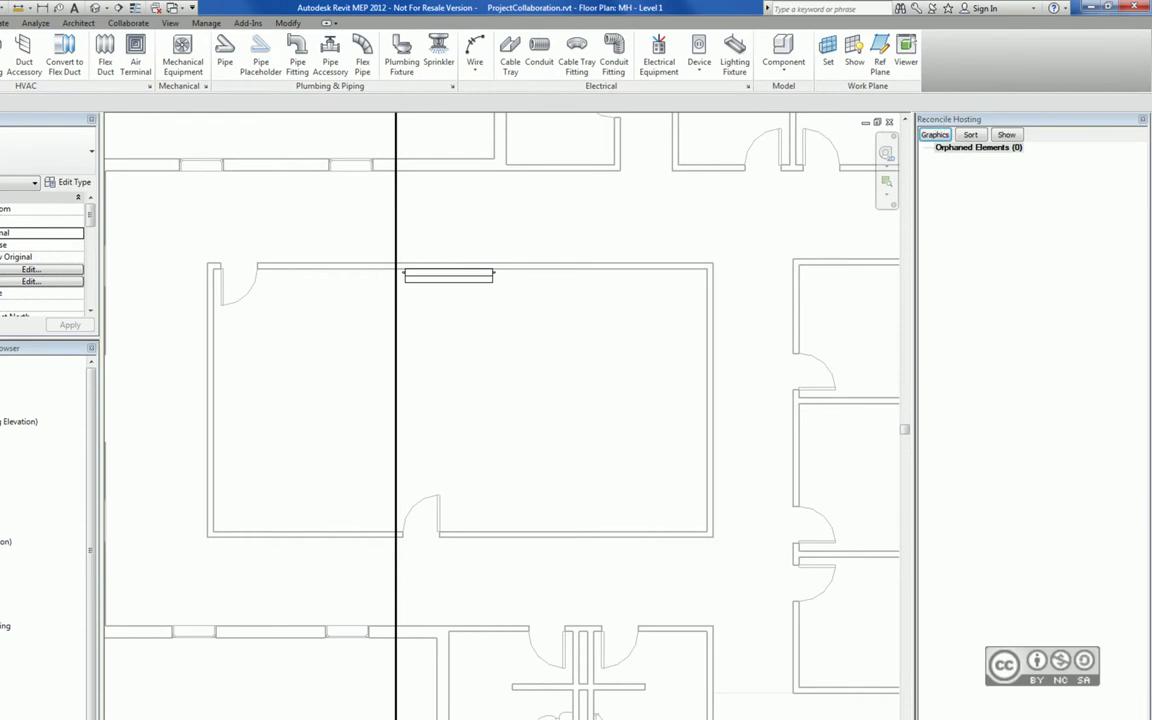
Inspect the re-hosted radiator in the Radiator 3D view by selecting and deselecting it.
{"action": "key", "text": "ctrl+Tab"}
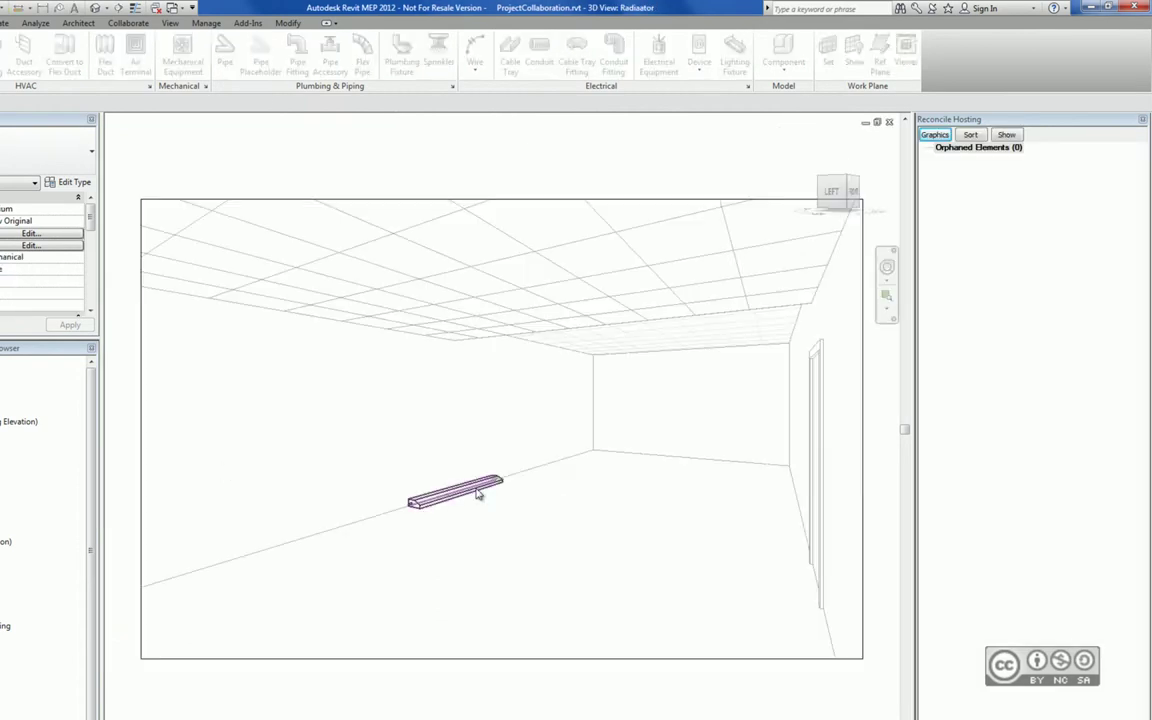
{"action": "left_click", "coordinate": [472, 501]}
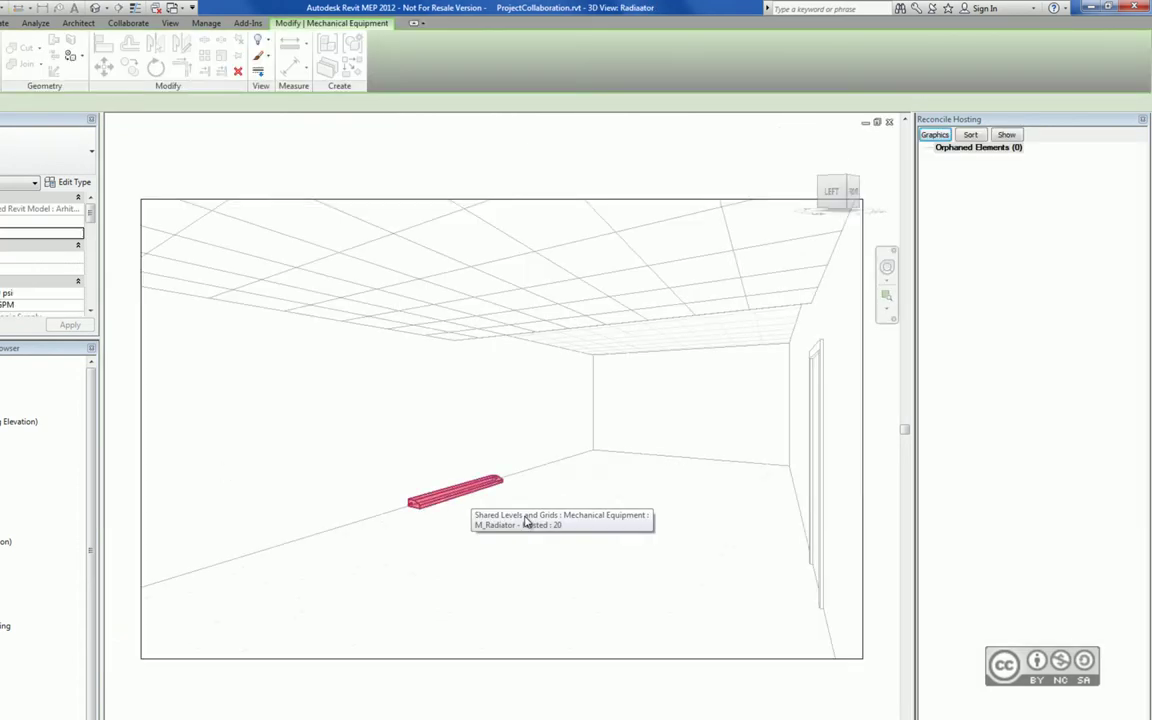
{"action": "left_click", "coordinate": [548, 522]}
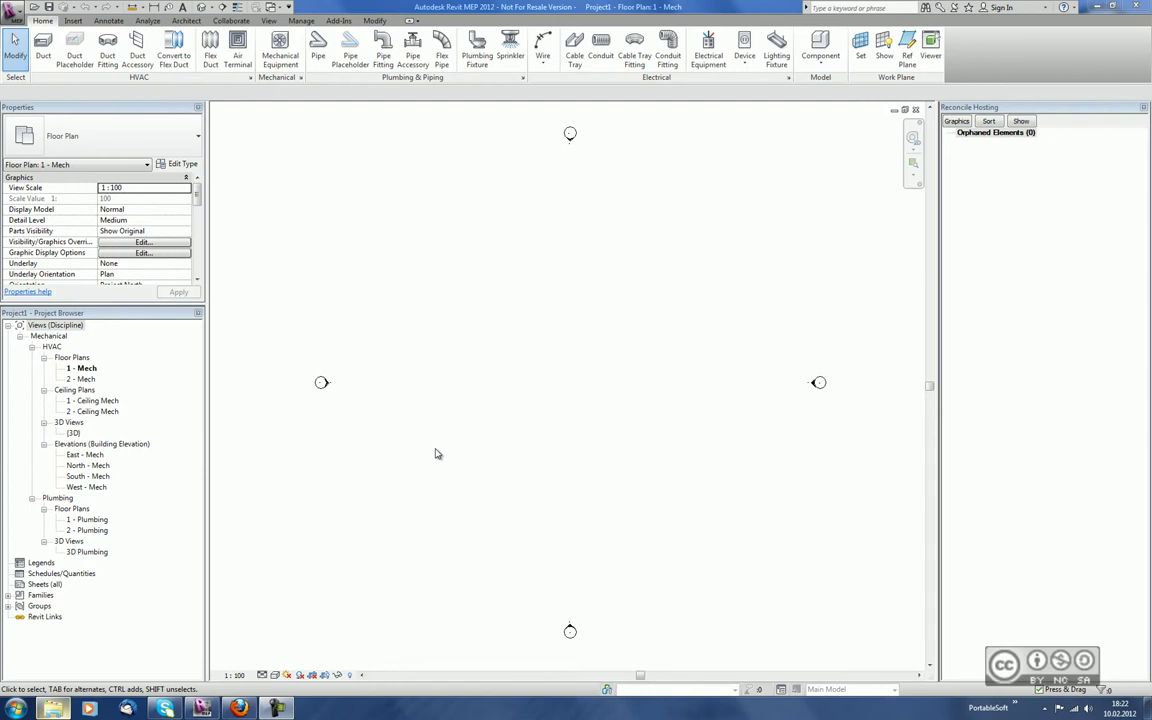
Open Manage Links from the Manage tab to view Project1's linked files.
{"action": "left_click", "coordinate": [301, 20]}
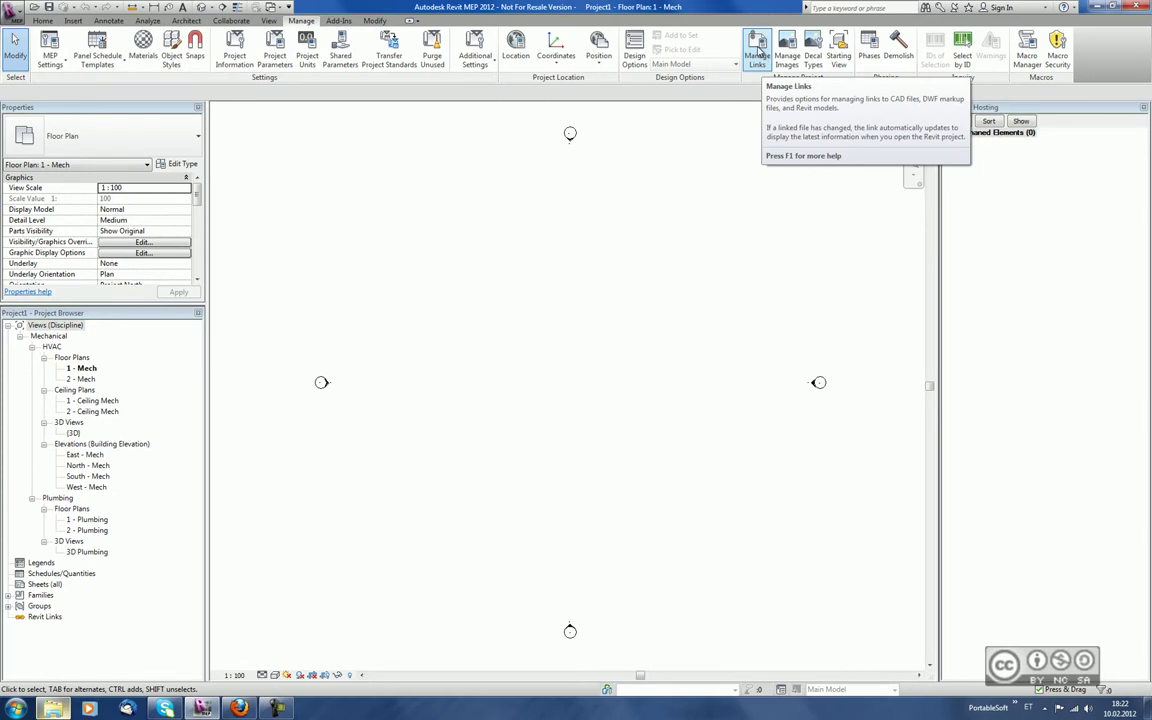
{"action": "left_click", "coordinate": [760, 58]}
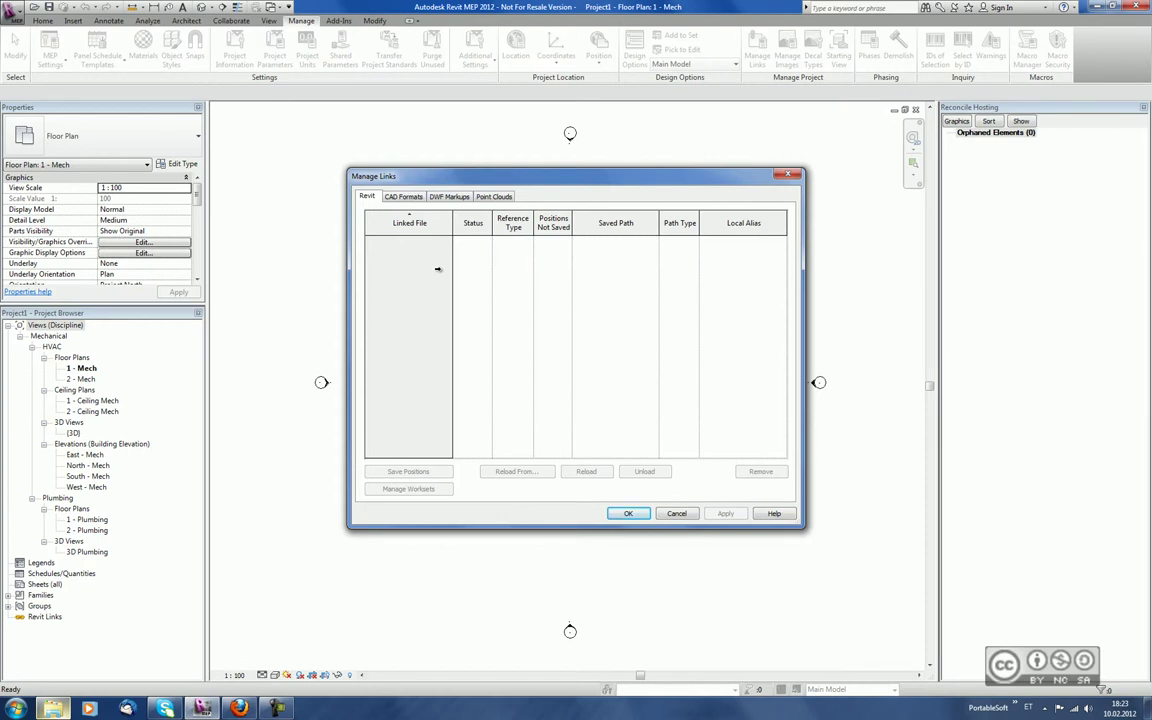
Close Manage Links with OK and switch to the Insert tab's linking tools.
{"action": "left_click", "coordinate": [676, 513]}
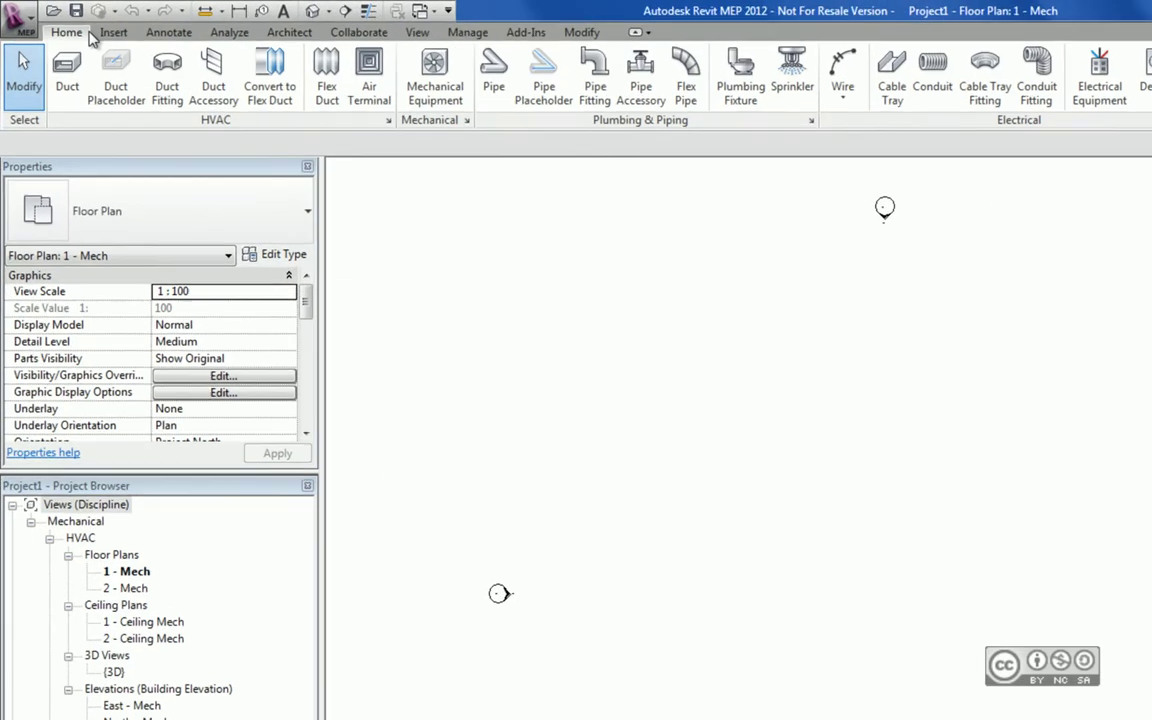
{"action": "left_click", "coordinate": [108, 34]}
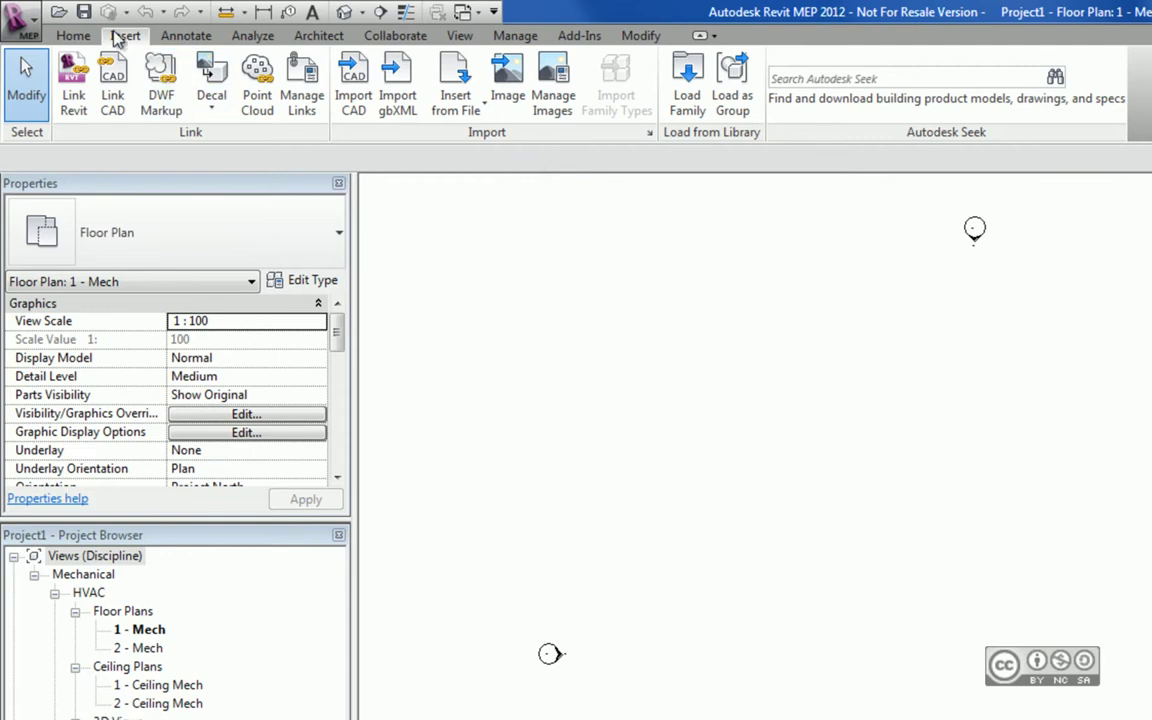
Start Link CAD from the Insert tab to browse to Site_3D.dwg in the faild folder.
{"action": "left_click", "coordinate": [112, 88]}
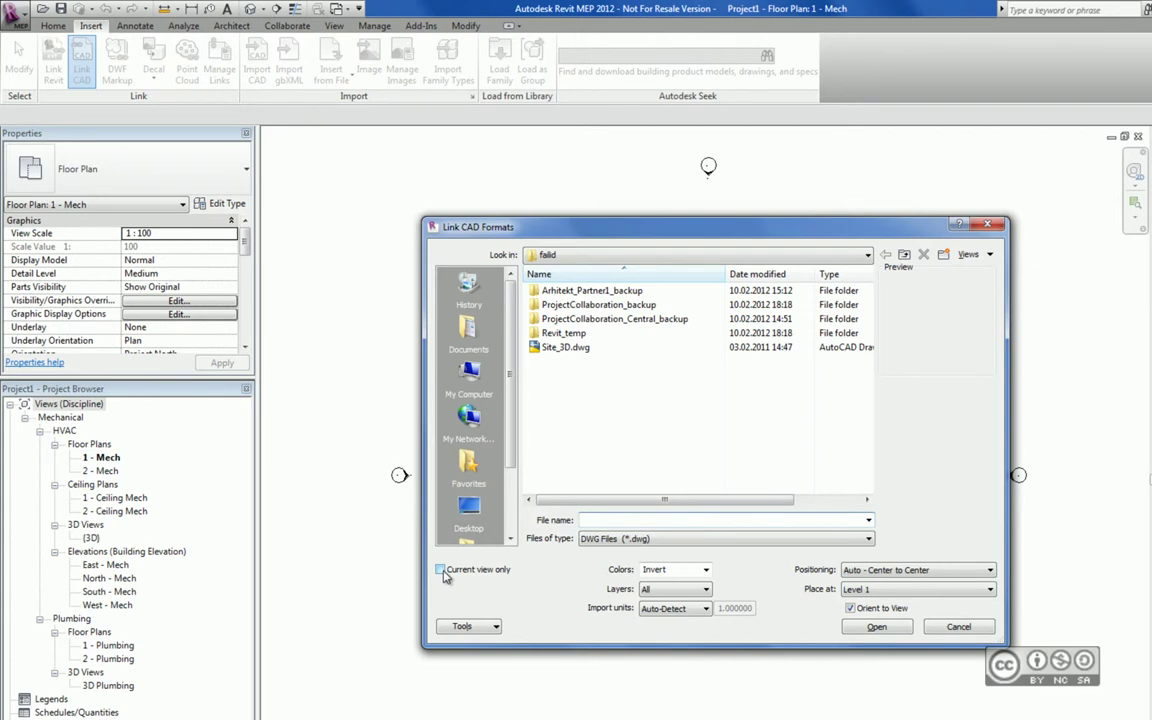
In Link CAD Formats, keep Colors on Invert and set Layers to Specify....
{"action": "left_click", "coordinate": [705, 570]}
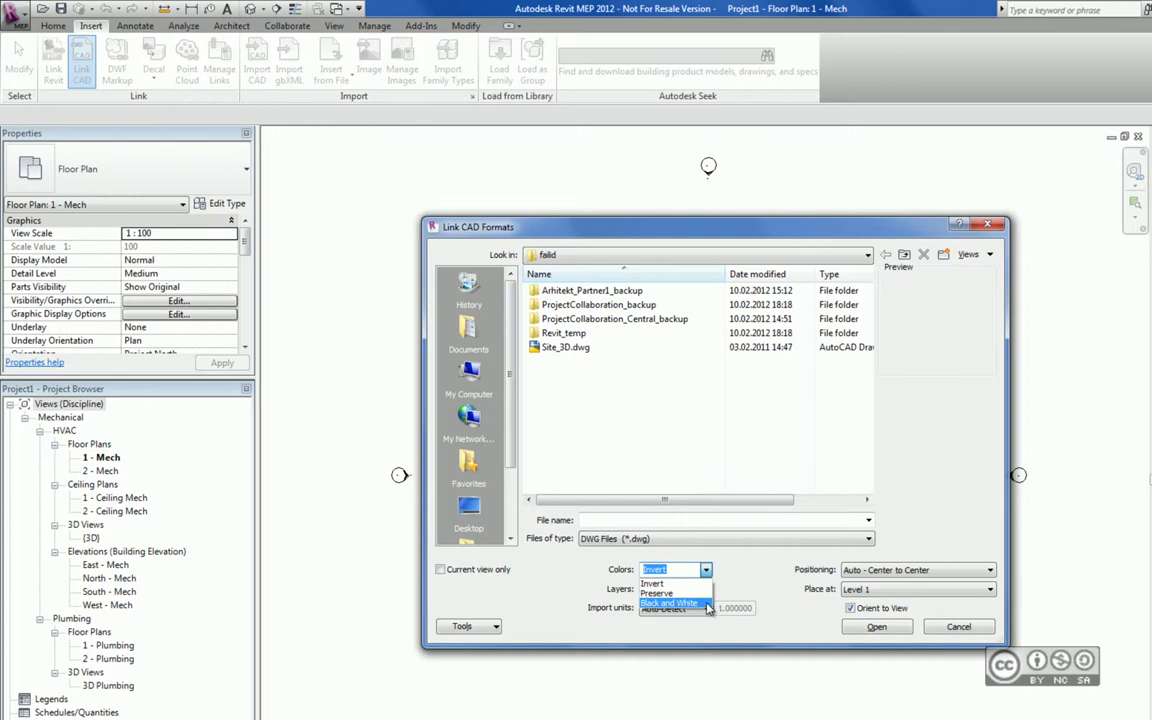
{"action": "left_click", "coordinate": [619, 597]}
{"action": "left_click", "coordinate": [703, 591]}
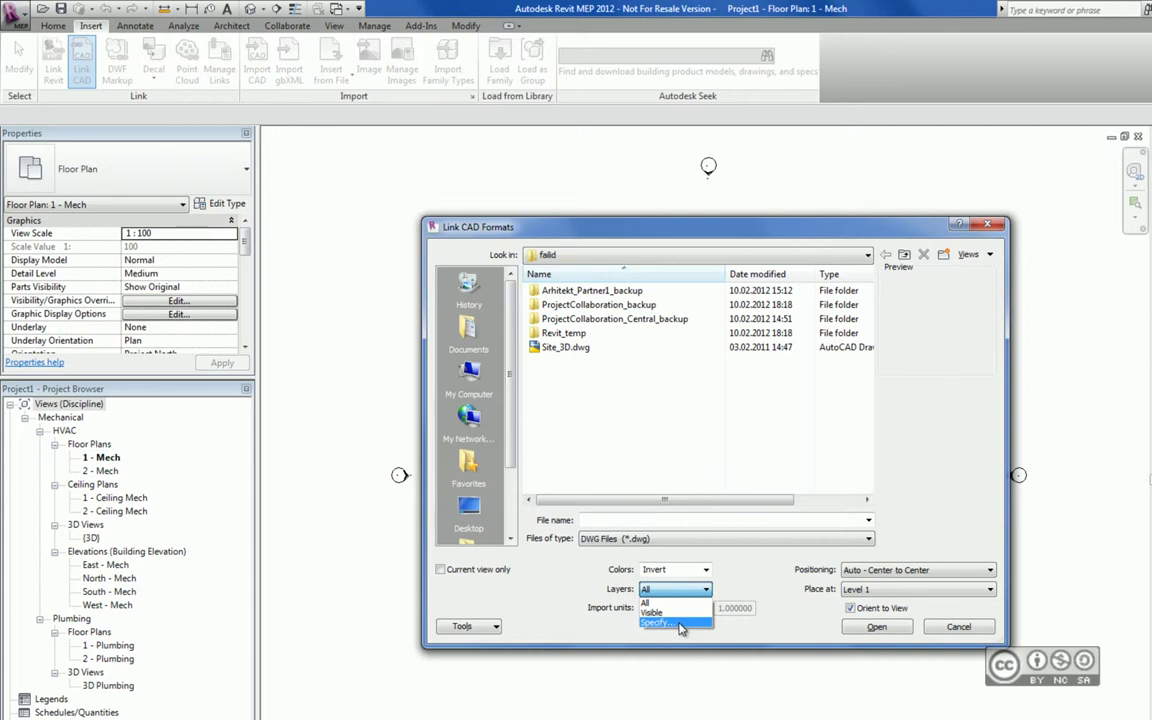
{"action": "left_click", "coordinate": [680, 627]}
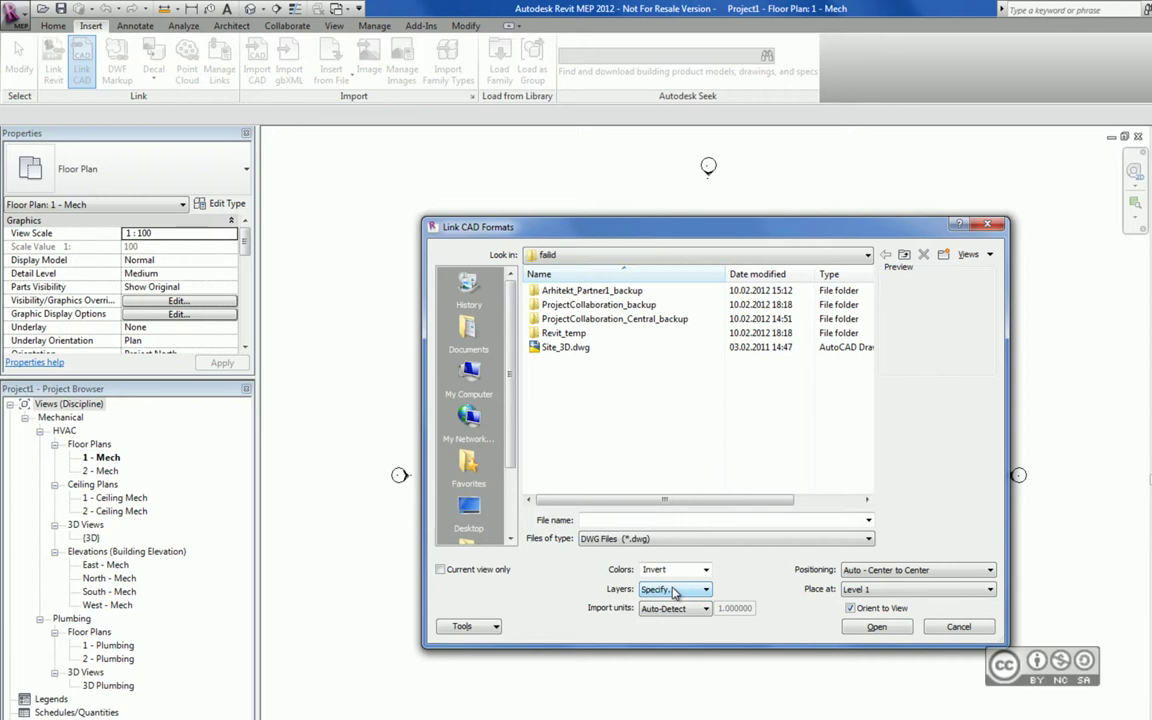
{"action": "key", "text": "Tab"}
{"action": "left_click", "coordinate": [703, 611]}
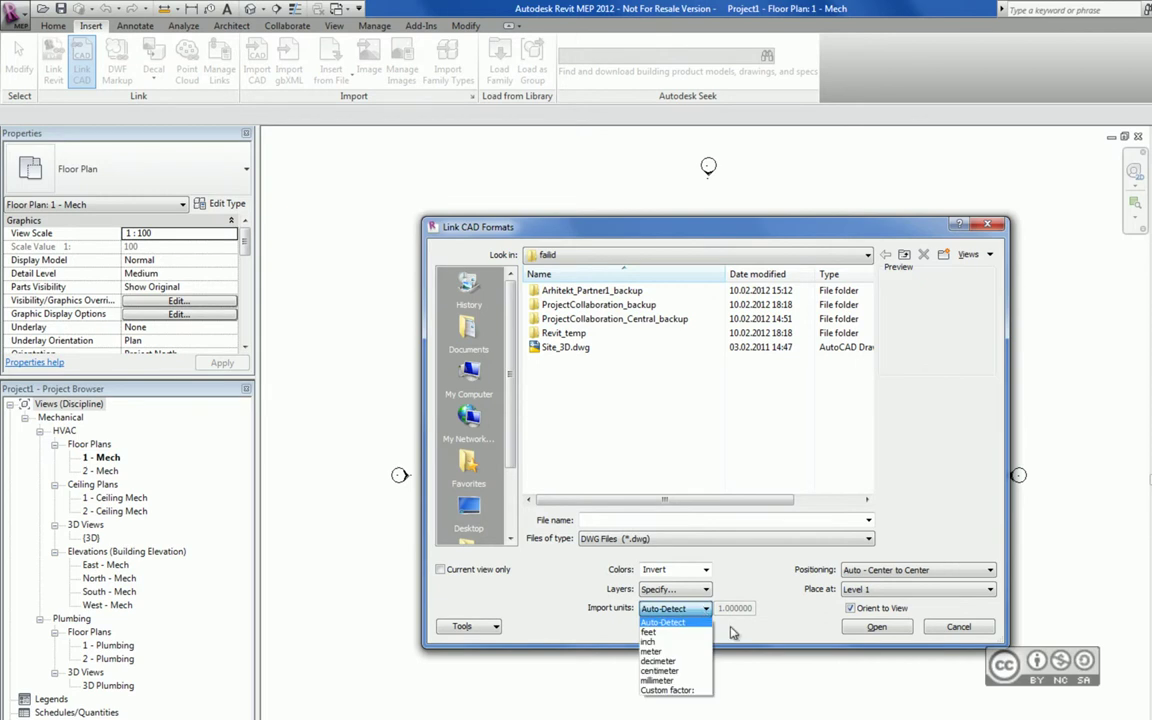
{"action": "left_click", "coordinate": [660, 570]}
{"action": "left_click", "coordinate": [861, 570]}
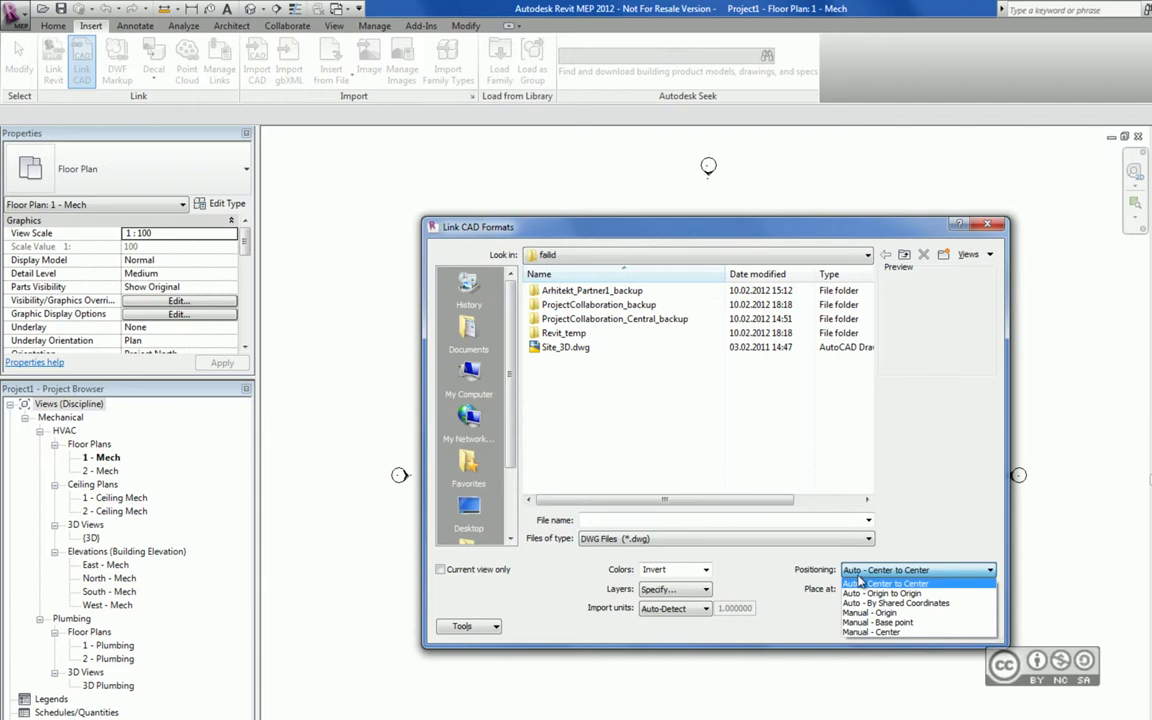
{"action": "left_click", "coordinate": [862, 583]}
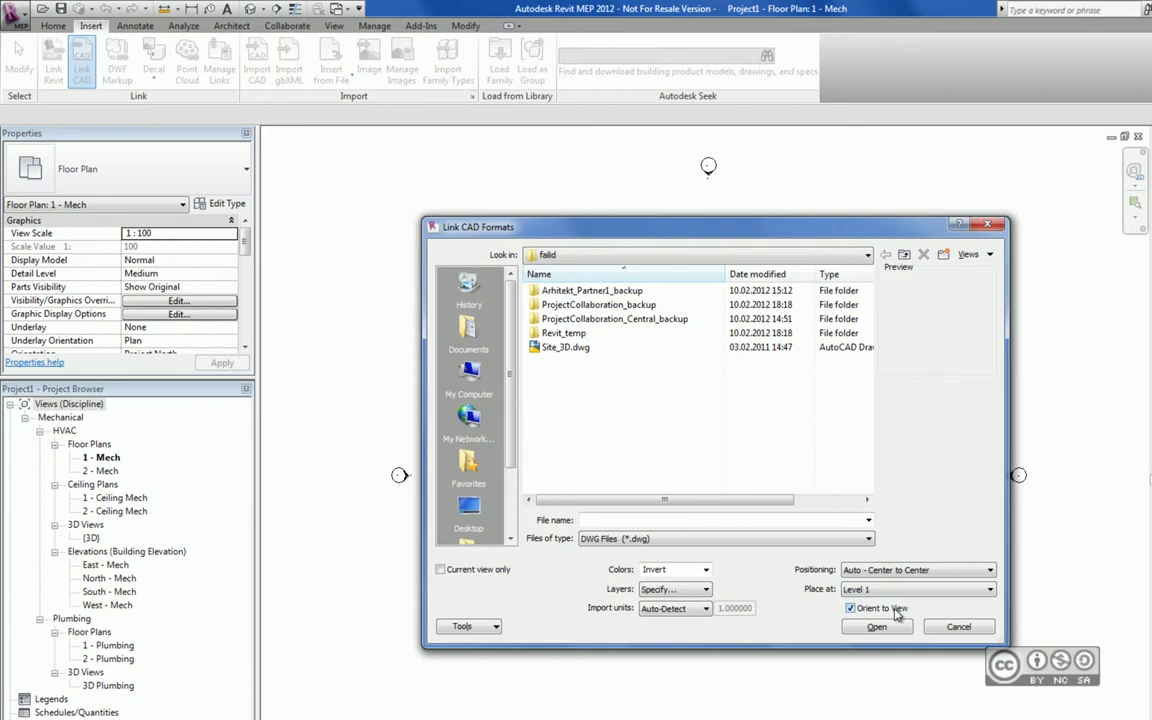
Link Site_3D.dwg into the current view only, accepting all five layers.
{"action": "left_click", "coordinate": [530, 348]}
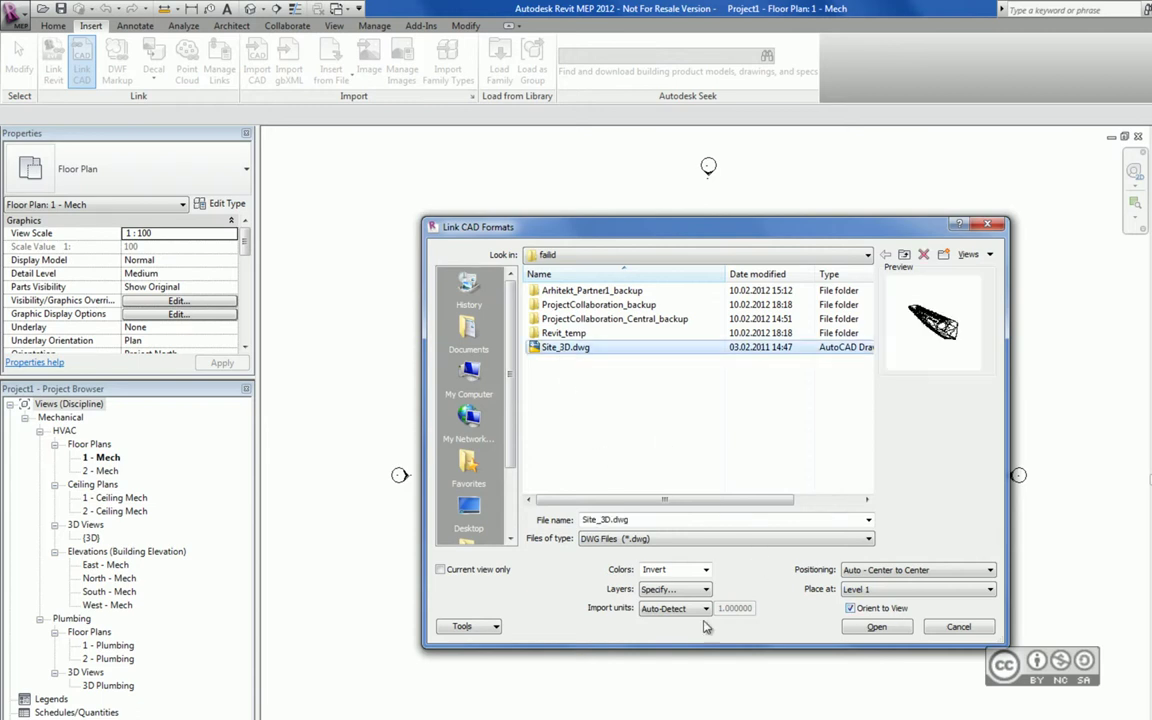
{"action": "left_click", "coordinate": [440, 569]}
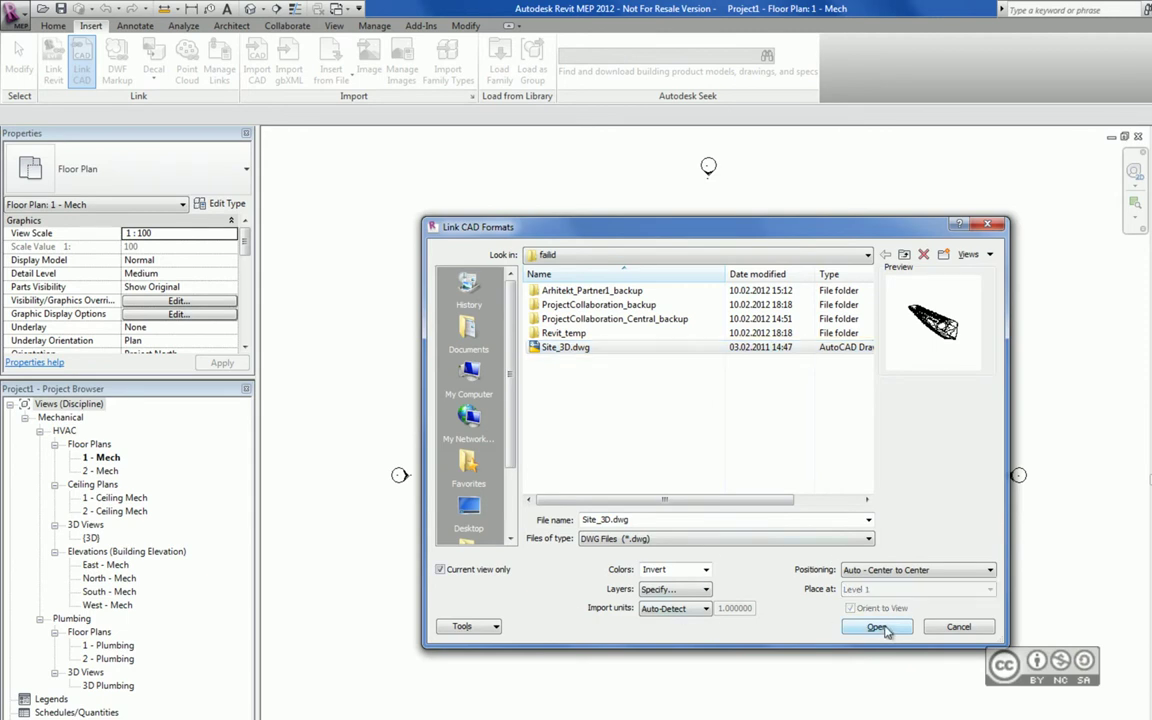
{"action": "left_click", "coordinate": [886, 630]}
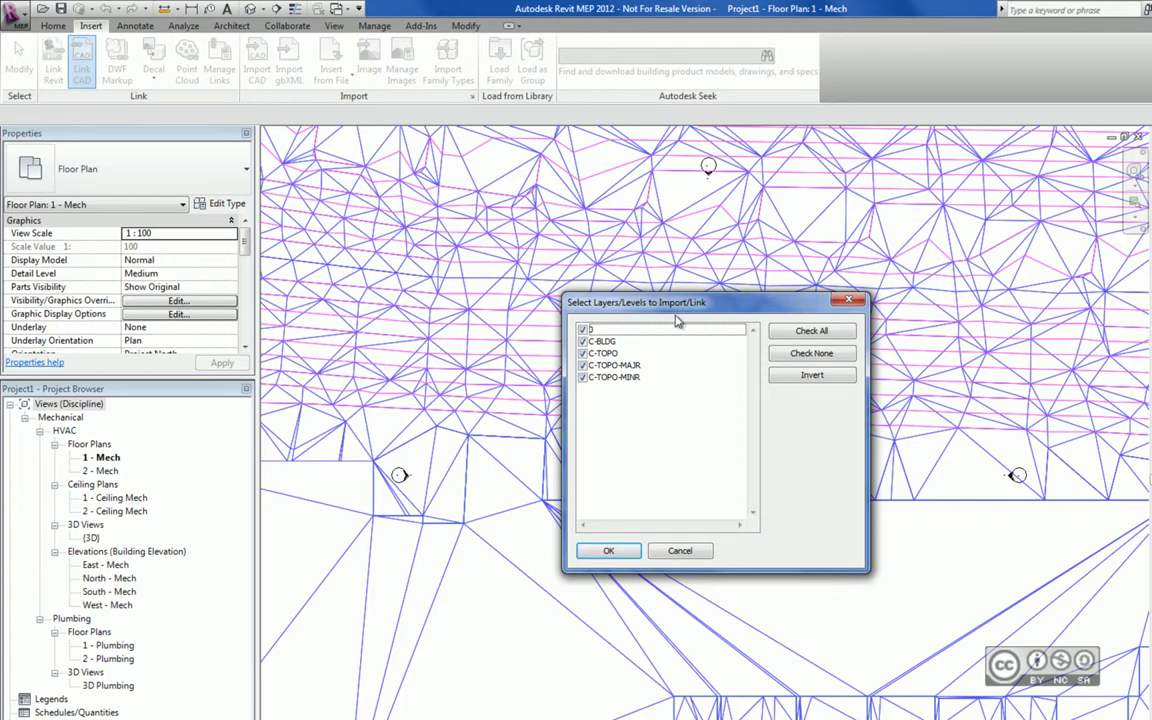
{"action": "left_click", "coordinate": [600, 549]}
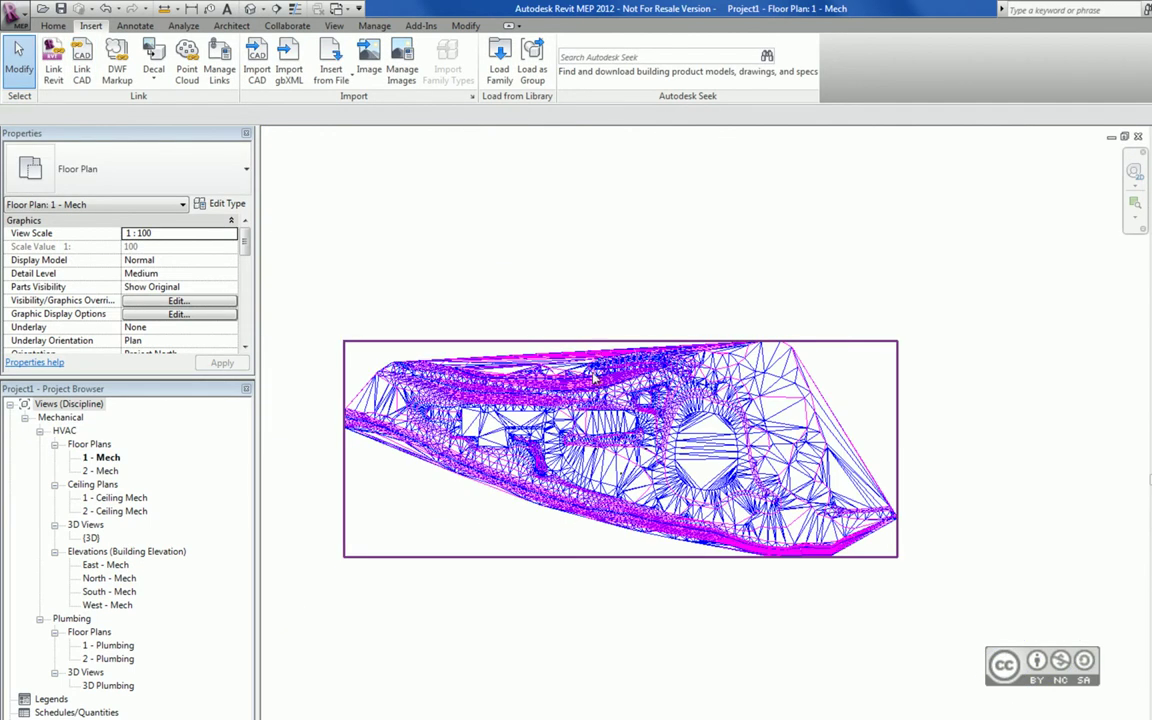
Select the linked Site_3D.dwg, zoom in, and query a mesh line to reveal layer C-TOPO.
{"action": "left_click", "coordinate": [646, 240]}
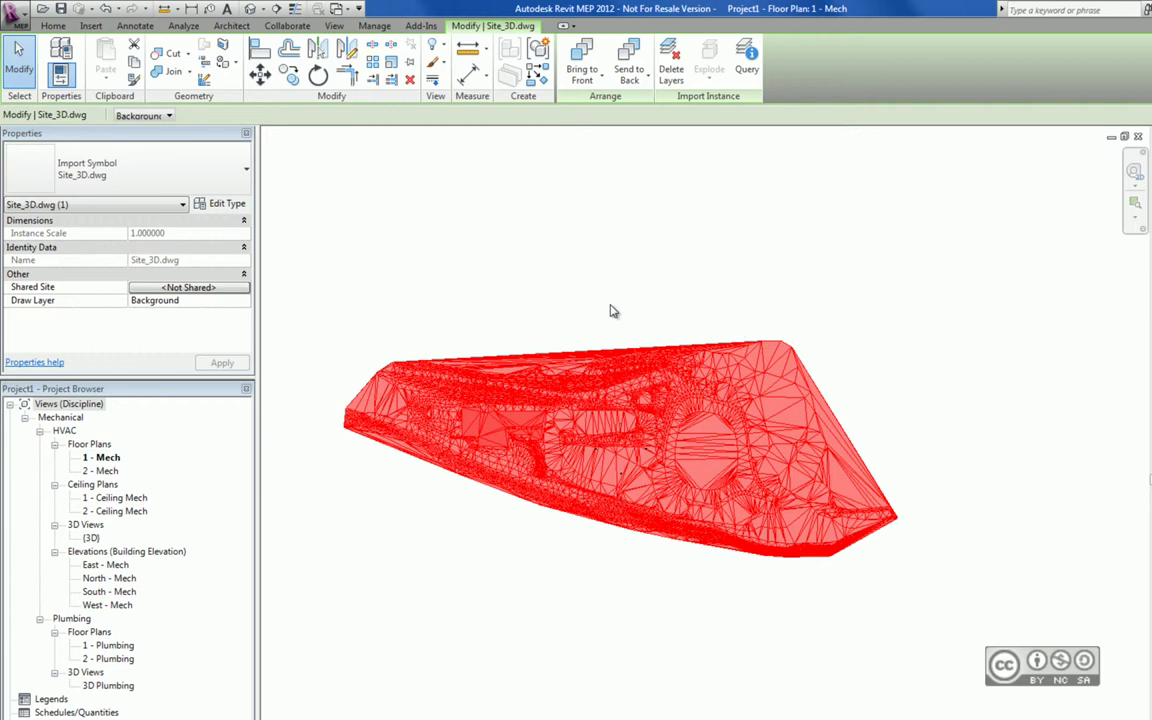
{"action": "scroll", "coordinate": [628, 448], "scroll_direction": "up", "scroll_amount": 2}
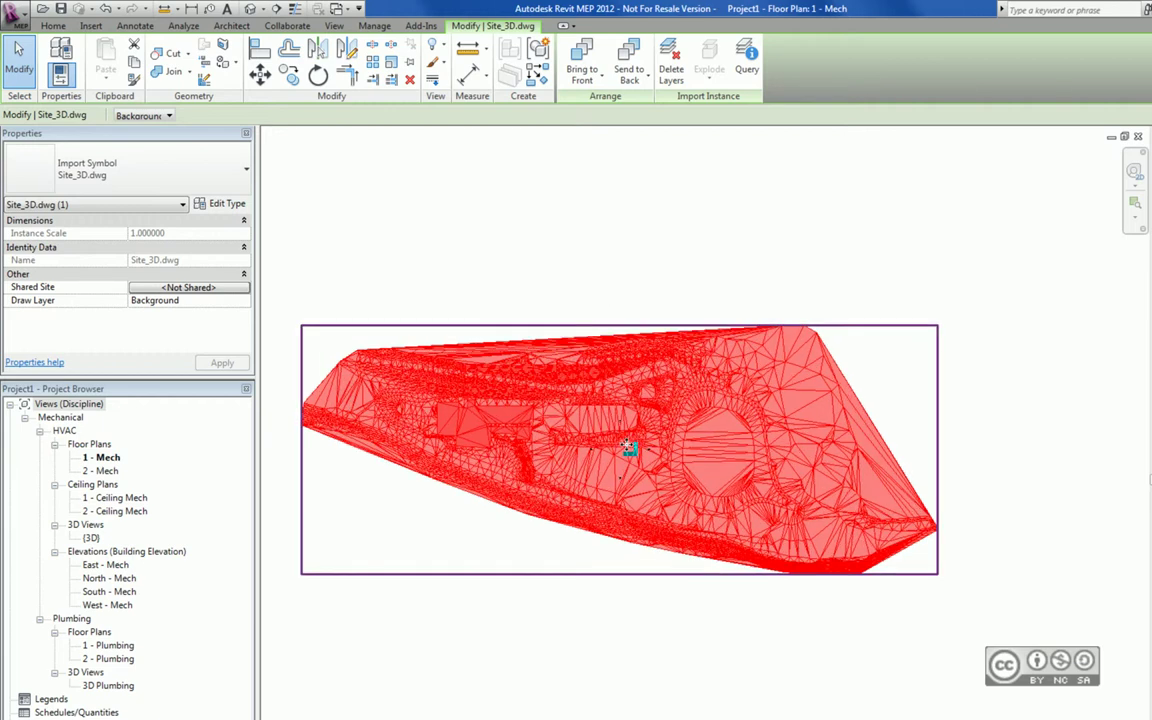
{"action": "scroll", "coordinate": [704, 442], "scroll_direction": "up", "scroll_amount": 1}
{"action": "scroll", "coordinate": [702, 442], "scroll_direction": "up", "scroll_amount": 1}
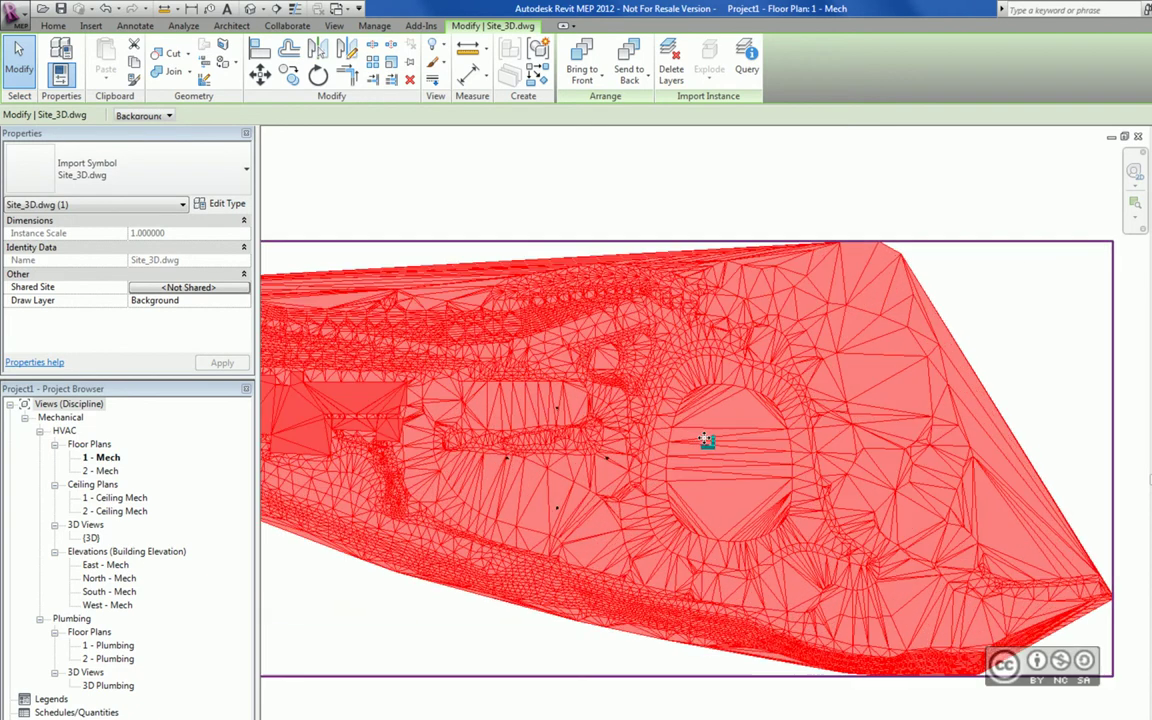
{"action": "scroll", "coordinate": [704, 441], "scroll_direction": "up", "scroll_amount": 1}
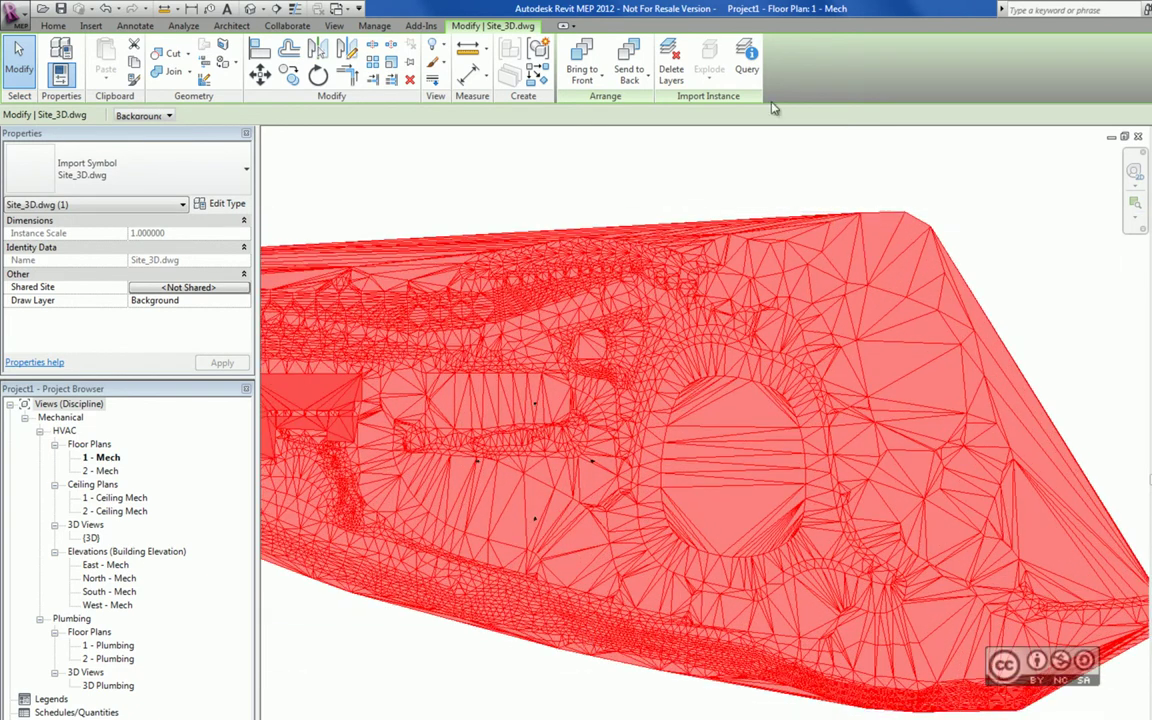
{"action": "left_click", "coordinate": [749, 60]}
{"action": "left_click", "coordinate": [678, 440]}
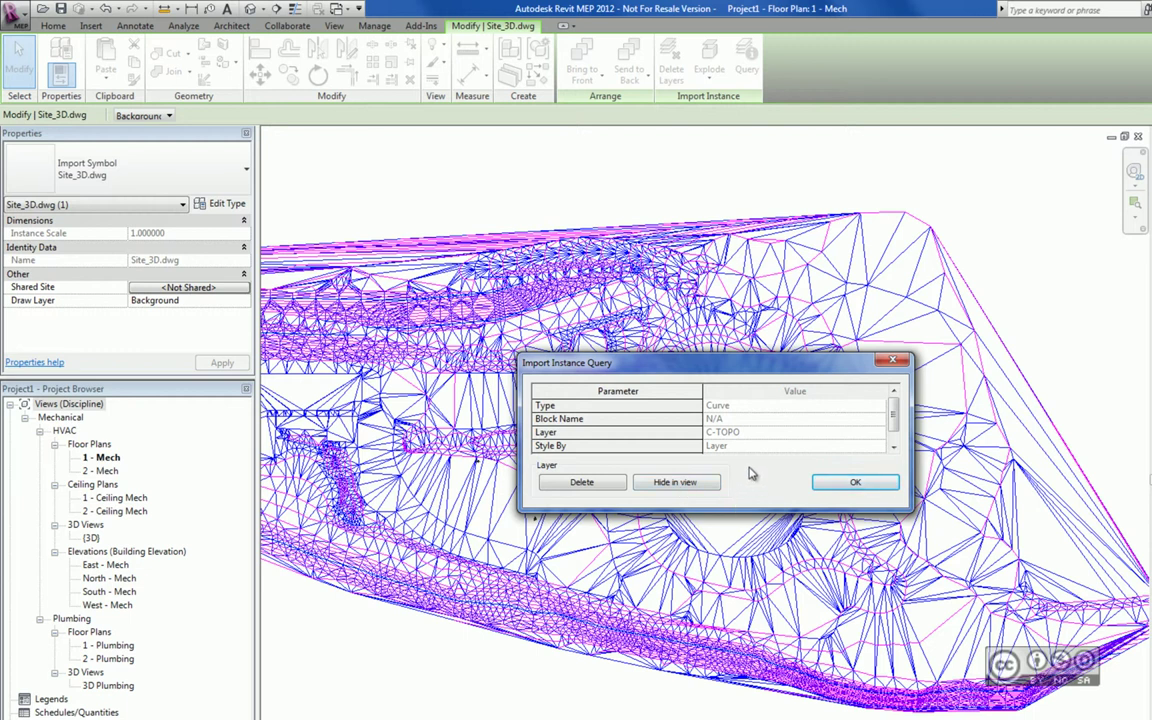
Dismiss the Import Instance Query reporting the line on layer C-TOPO.
{"action": "left_click", "coordinate": [854, 482]}
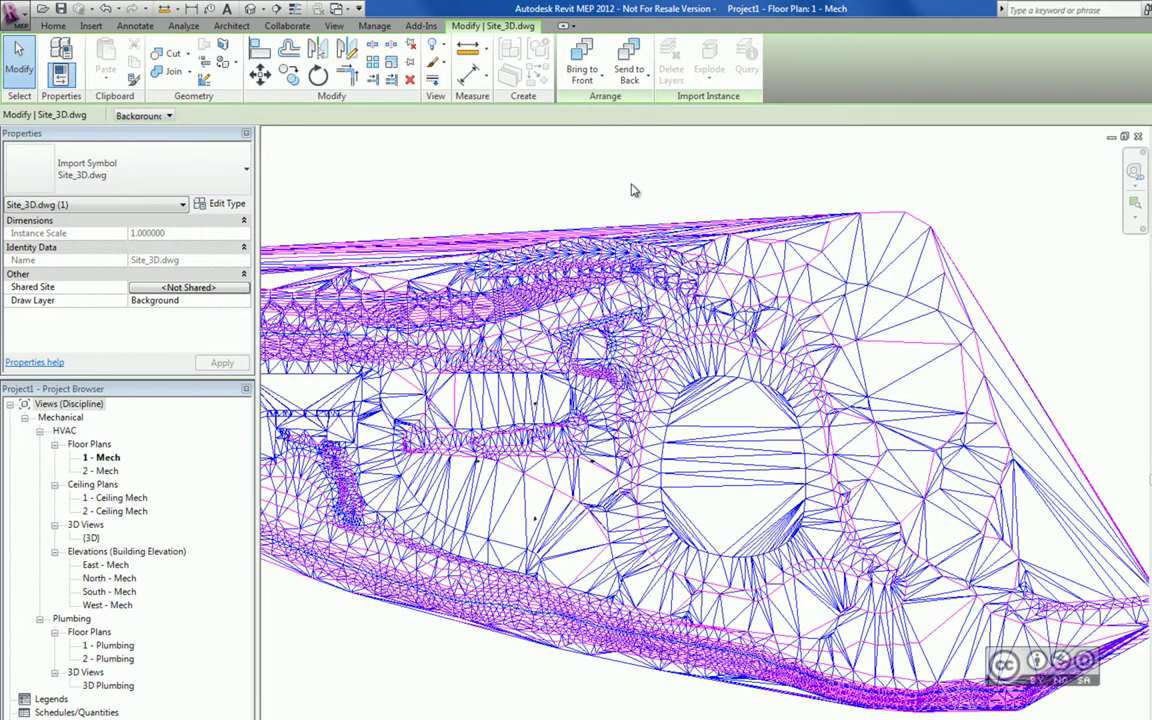
{"action": "left_click", "coordinate": [334, 27]}
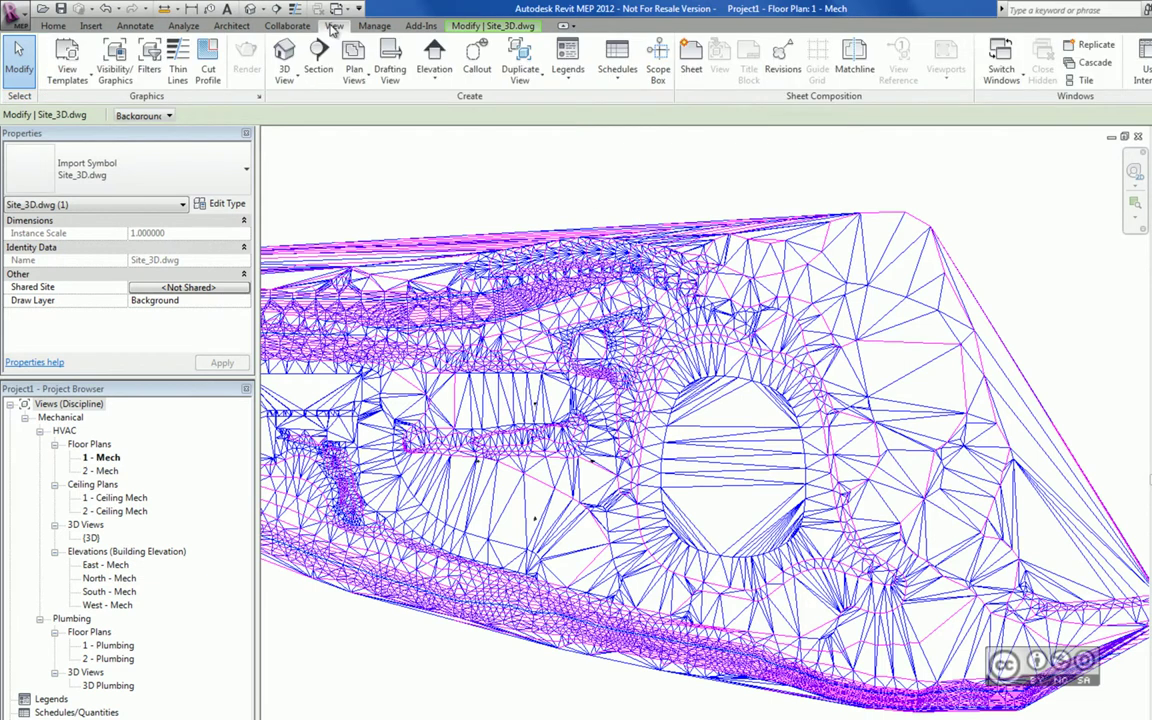
{"action": "left_click", "coordinate": [113, 60]}
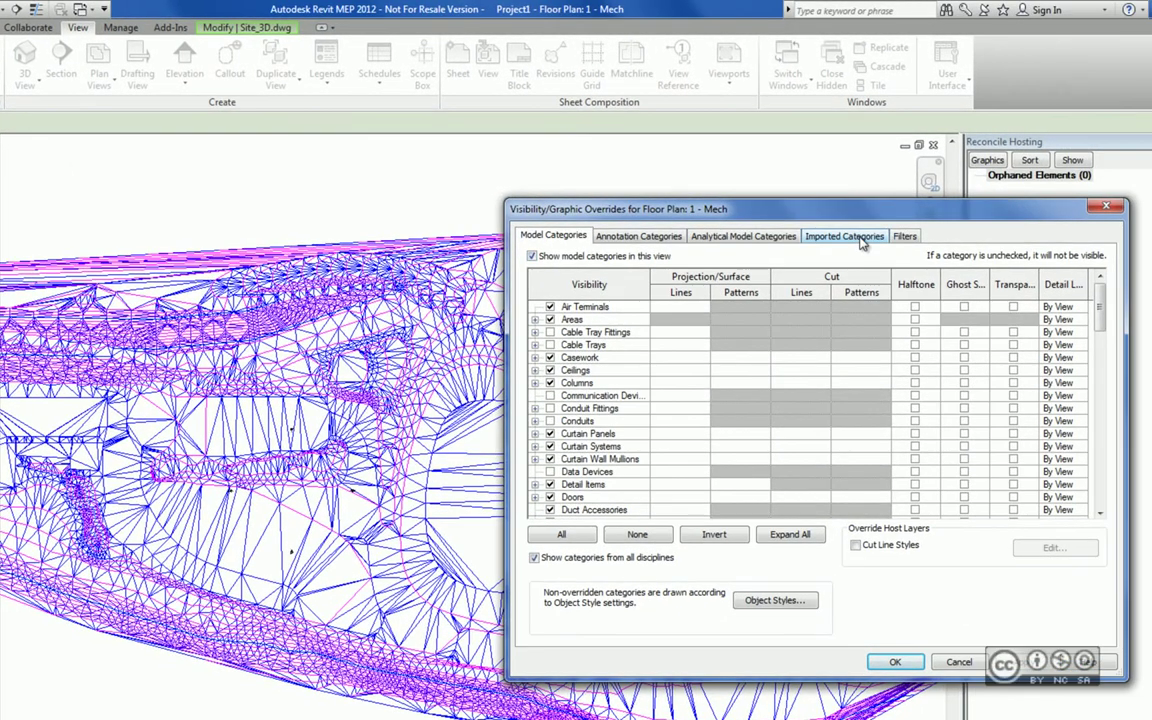
{"action": "left_click", "coordinate": [860, 239]}
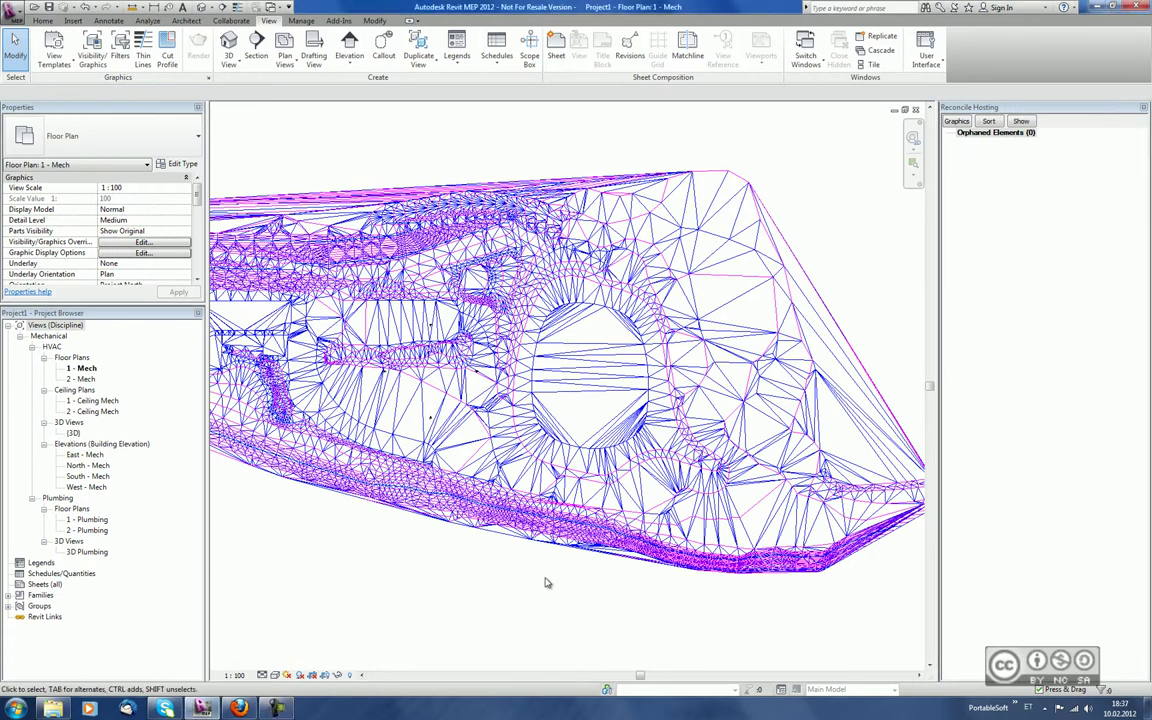
Zoom out and pan until the whole Site_3D.dwg terrain mesh fits the 1 - Mech plan.
{"action": "scroll", "coordinate": [545, 582], "scroll_direction": "down", "scroll_amount": 1}
{"action": "middle_click_drag", "start_coordinate": [373, 586], "coordinate": [476, 519]}
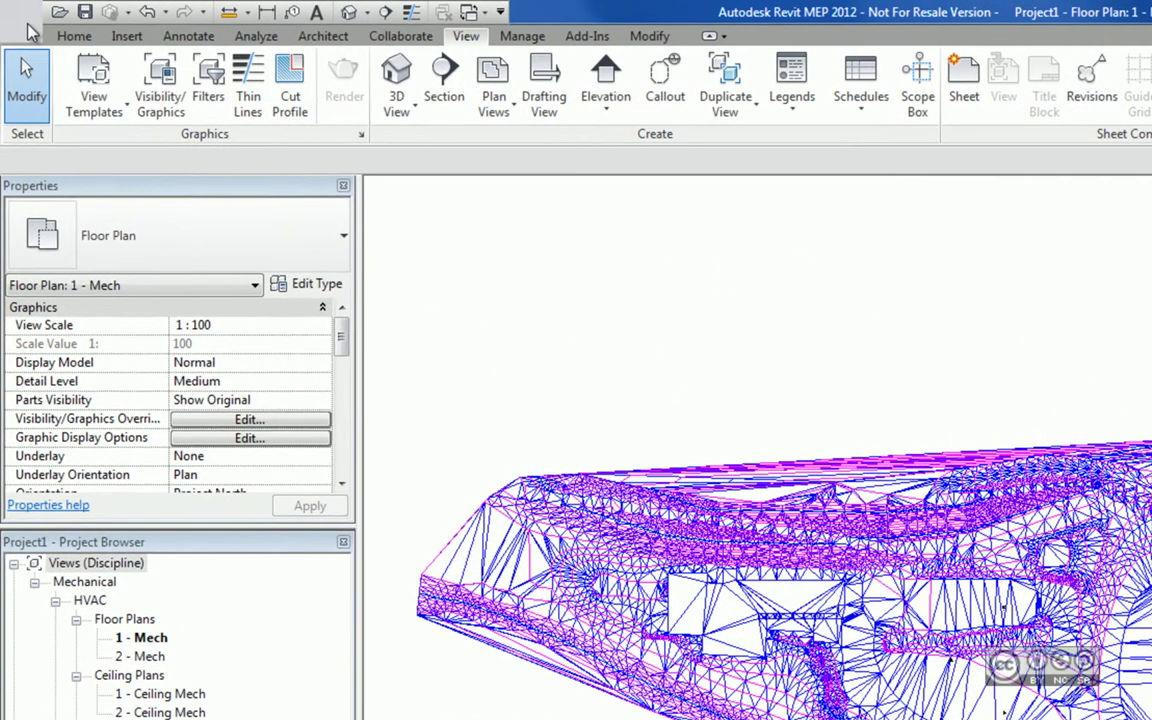
Glance at the DWG/DXF export setups, then bring up Export > CAD Formats with DWG, DXF, DGN and SAT.
{"action": "left_click", "coordinate": [17, 18]}
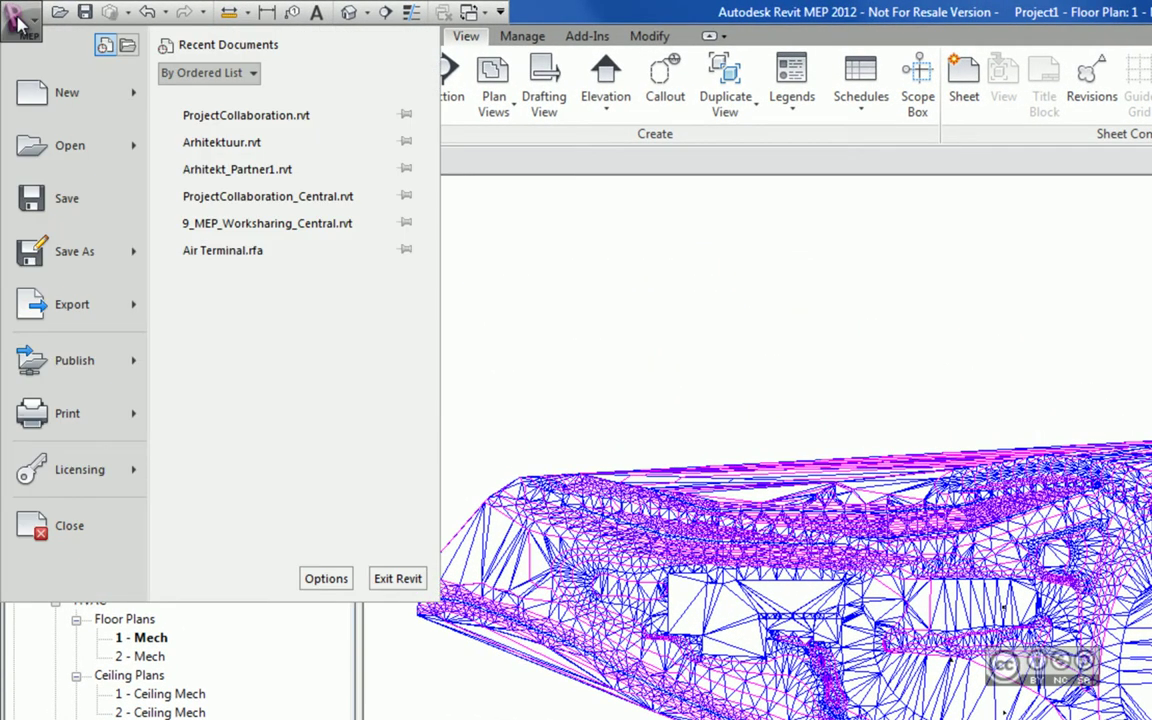
{"action": "mouse_move", "coordinate": [286, 510]}
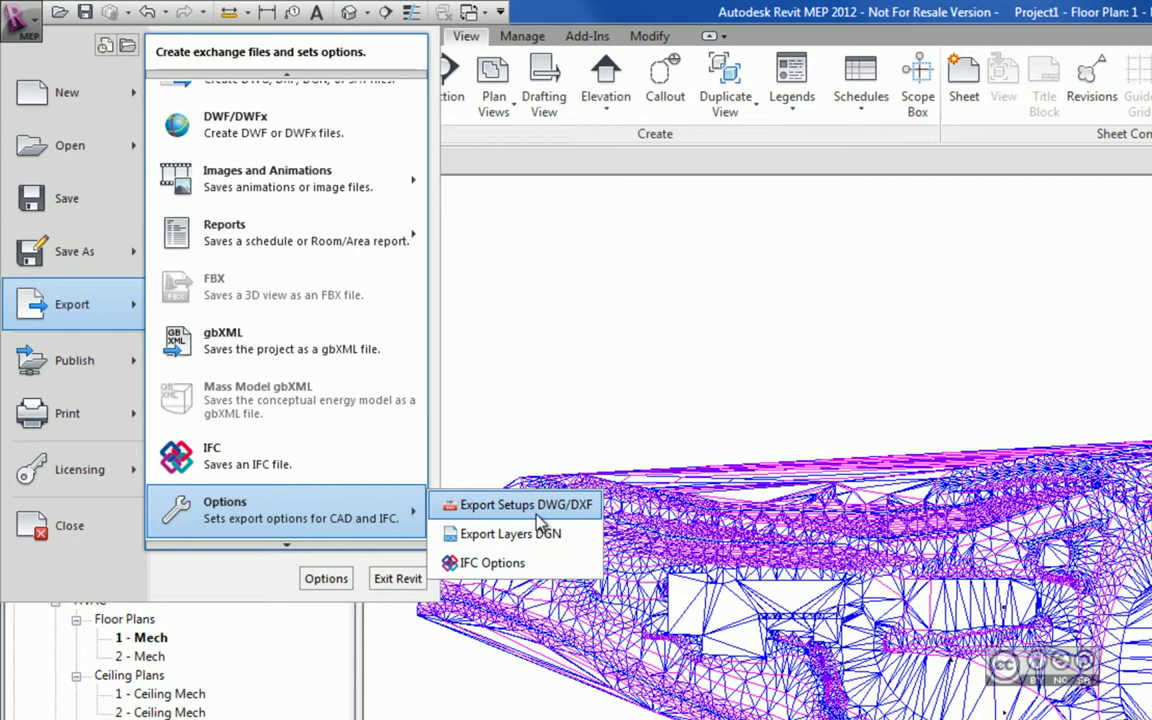
{"action": "left_click", "coordinate": [540, 522]}
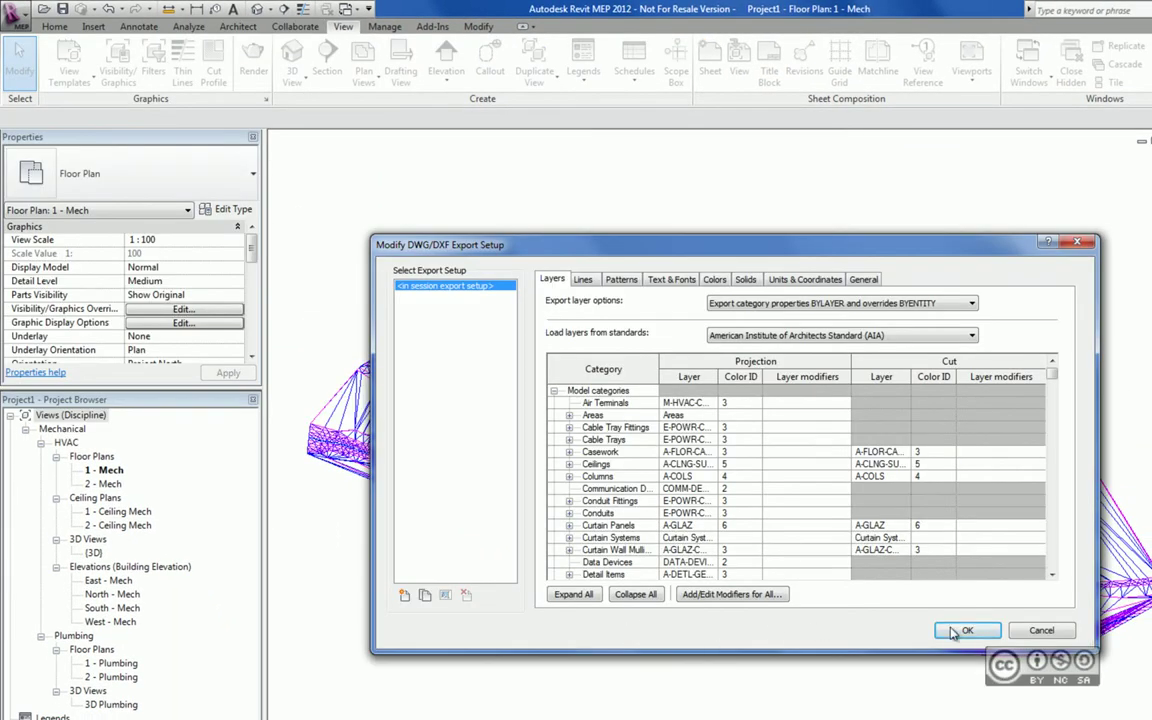
{"action": "left_click", "coordinate": [962, 630]}
{"action": "left_click", "coordinate": [15, 18]}
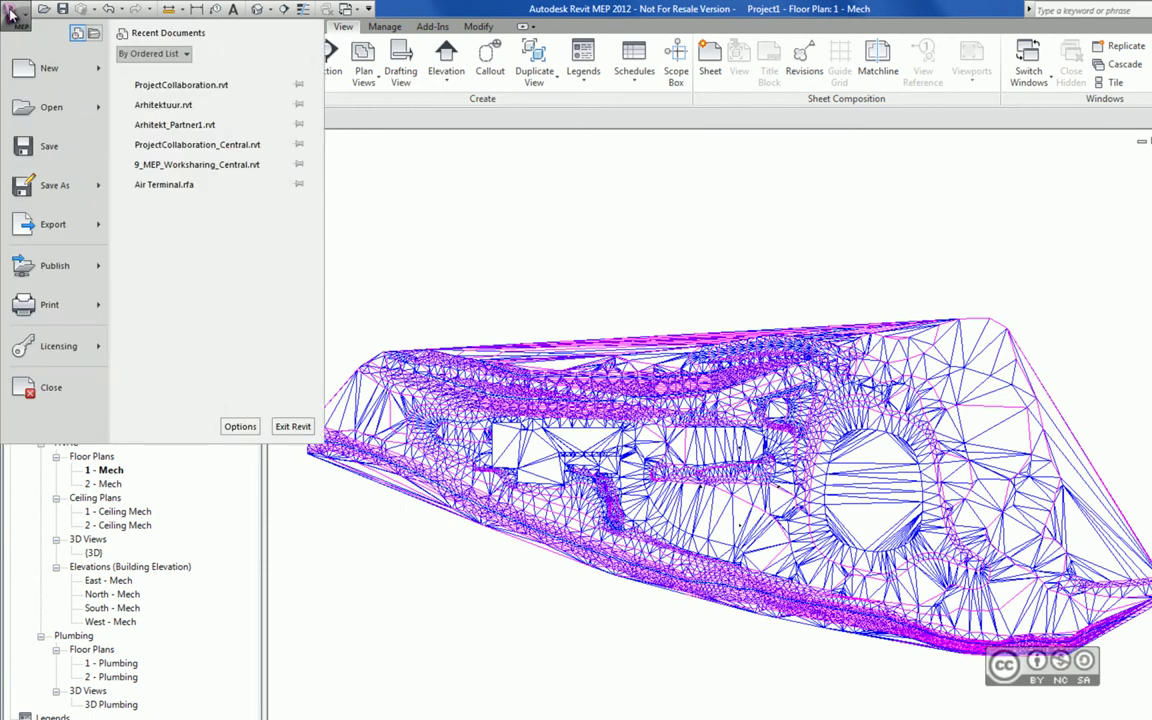
{"action": "left_click", "coordinate": [45, 230]}
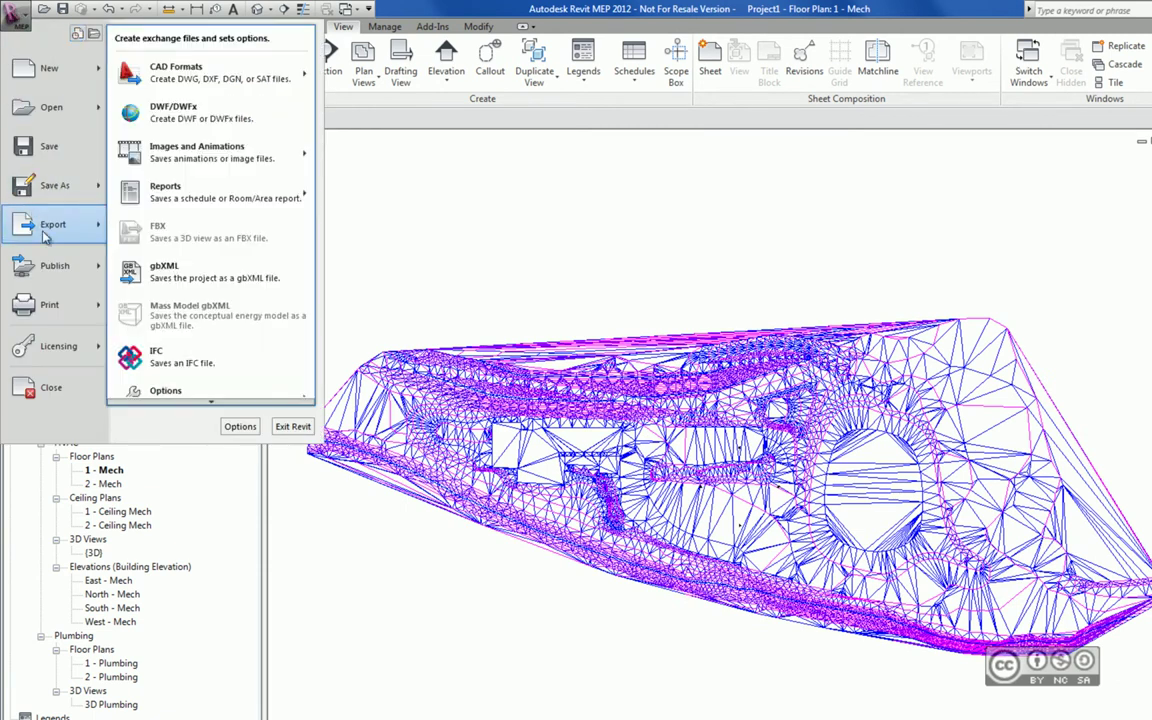
{"action": "mouse_move", "coordinate": [210, 72]}
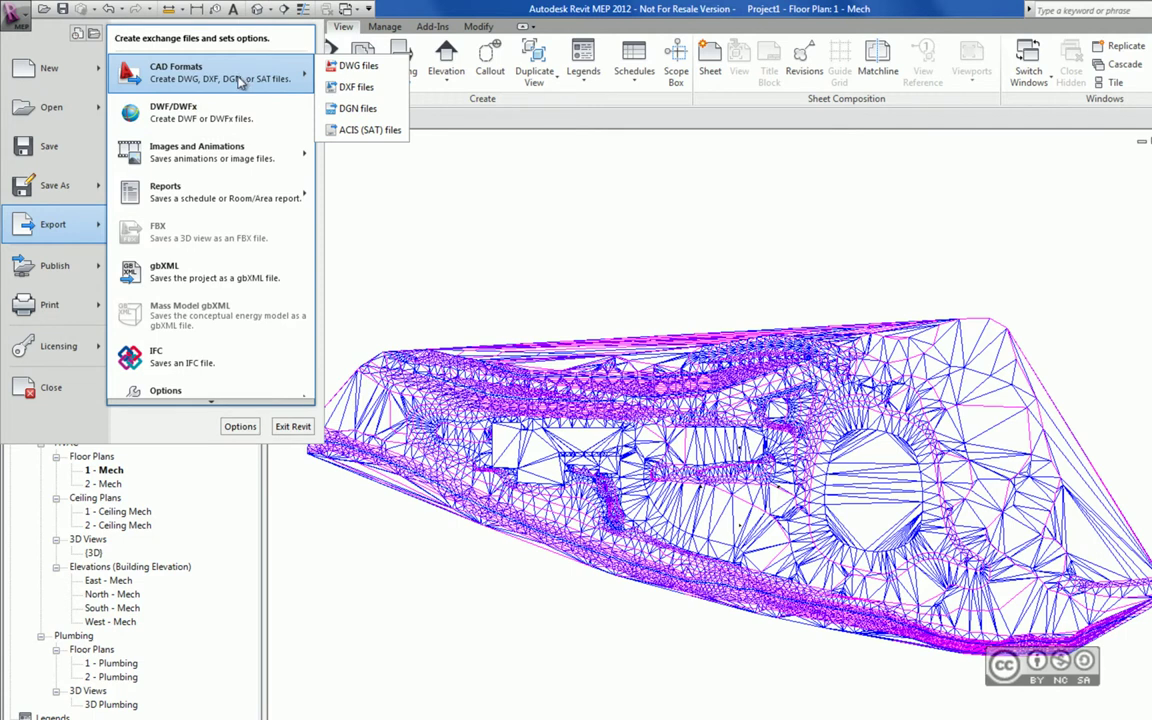
Export Floor Plan 1 - Mech to DWG, reaching the save step with AutoCAD 2010 DWG Files type.
{"action": "left_click", "coordinate": [373, 72]}
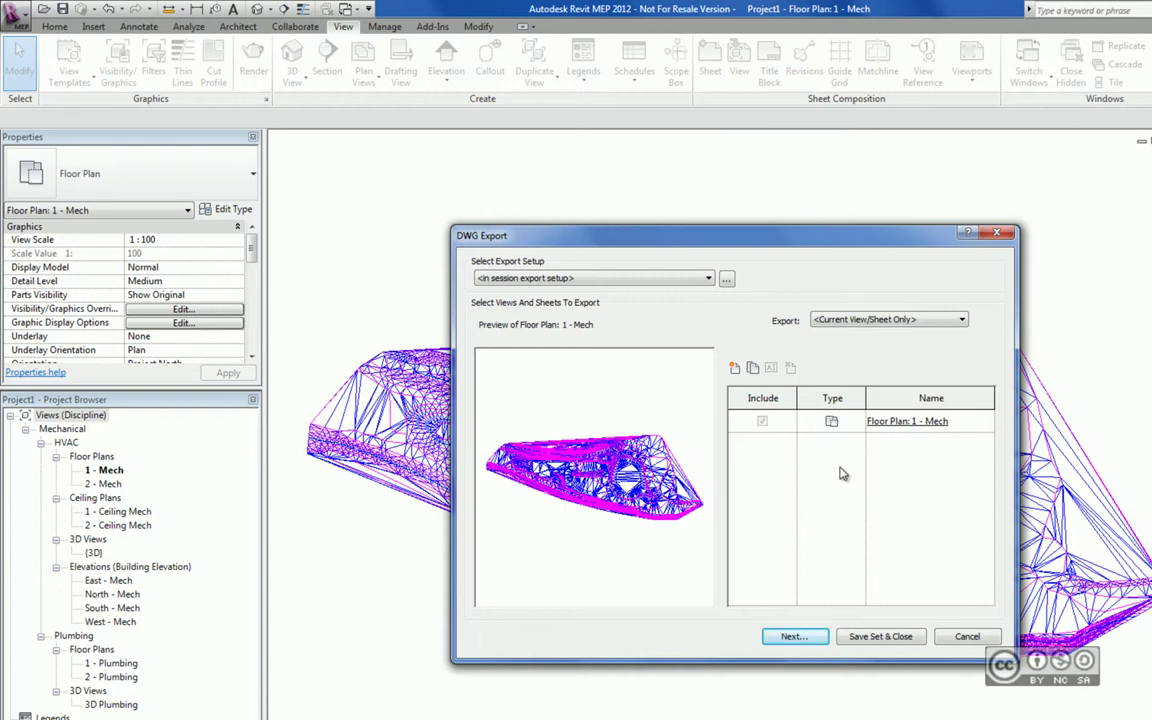
{"action": "left_click", "coordinate": [777, 637]}
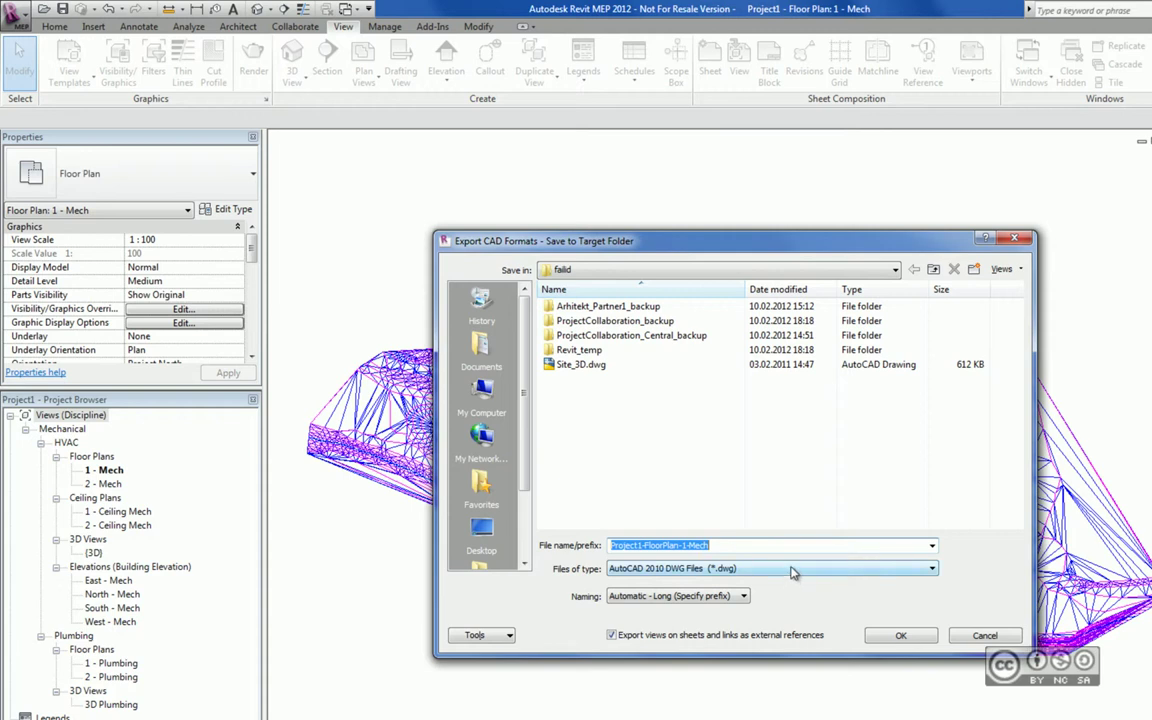
{"action": "left_click", "coordinate": [791, 572]}
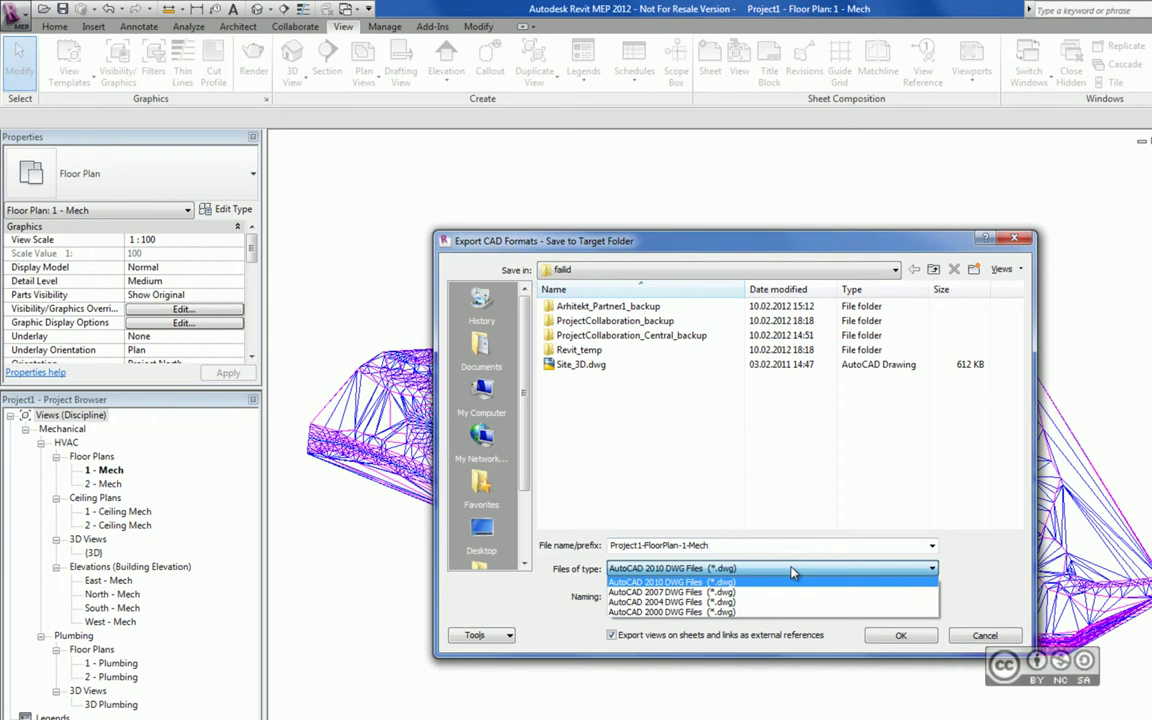
{"action": "left_click", "coordinate": [787, 581]}
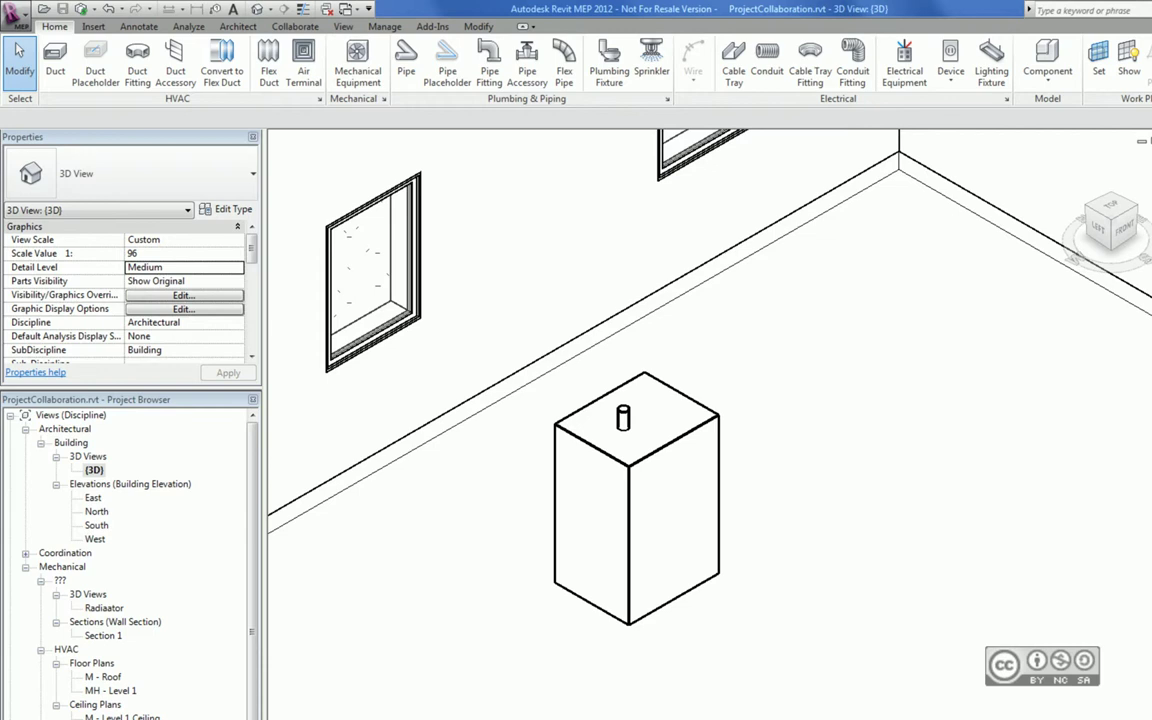
Bring up the Insert tab tools over ProjectCollaboration.rvt's {3D} view.
{"action": "left_click", "coordinate": [93, 26]}
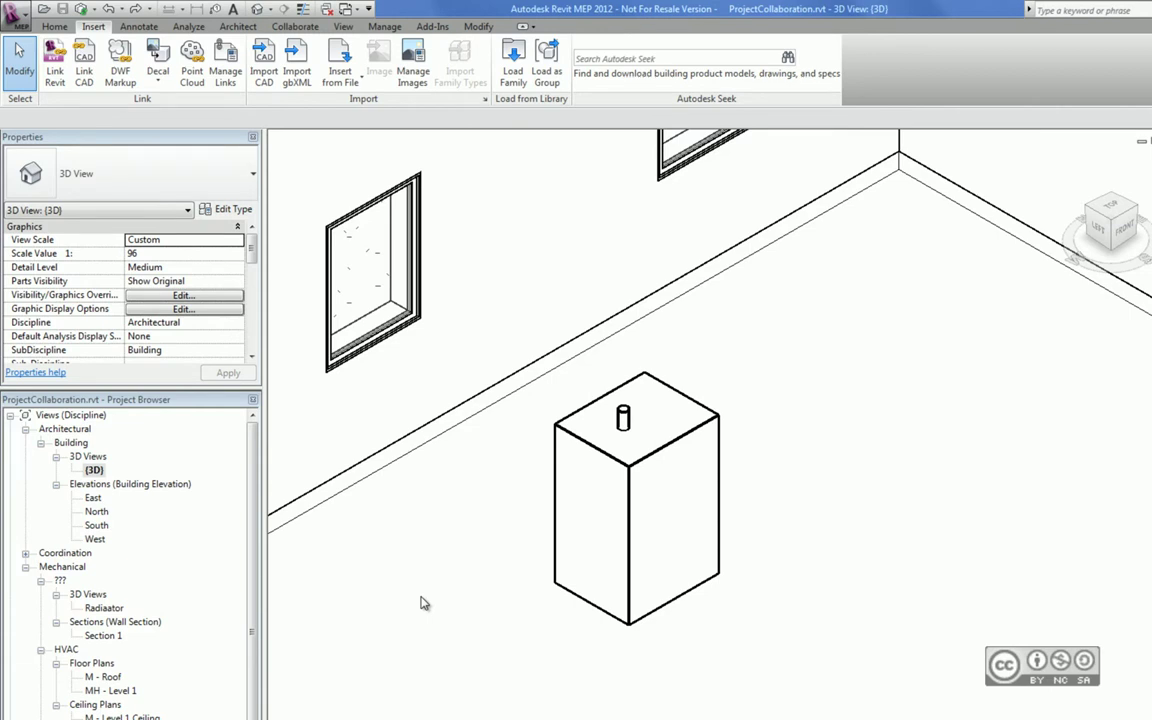
Open Section 1 and place the ABB.jpg image inside the house outline.
{"action": "double_click", "coordinate": [103, 635]}
{"action": "left_click", "coordinate": [381, 58]}
{"action": "left_click", "coordinate": [511, 451]}
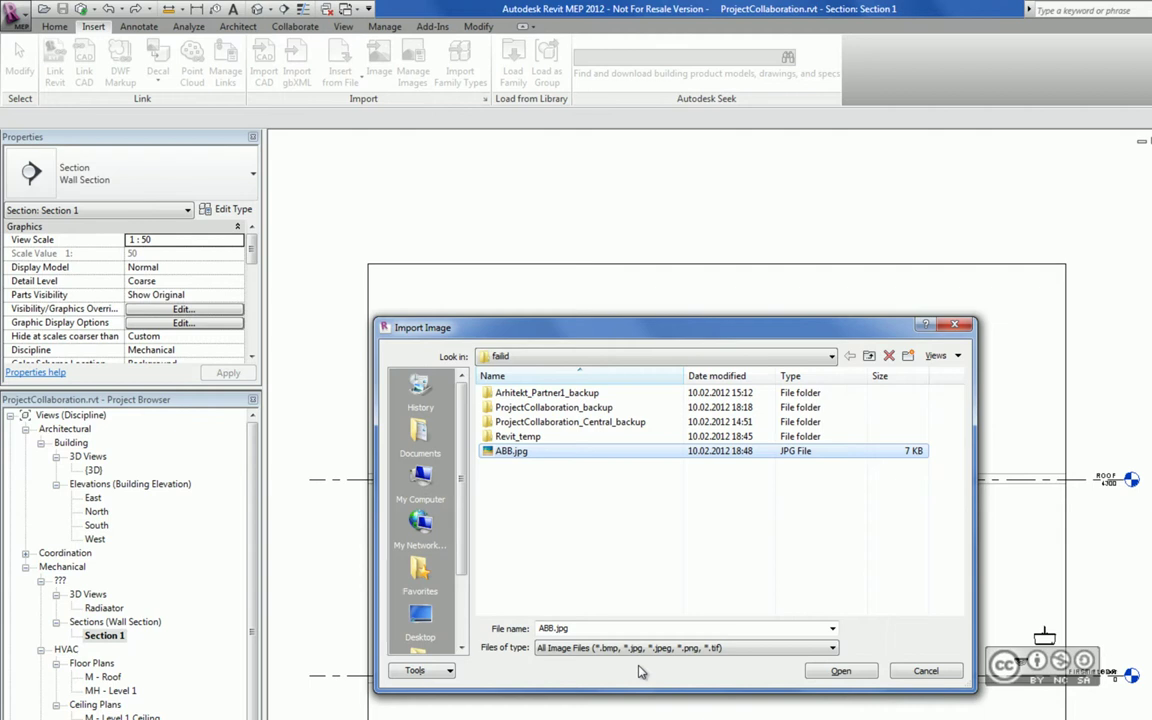
{"action": "left_click", "coordinate": [841, 671]}
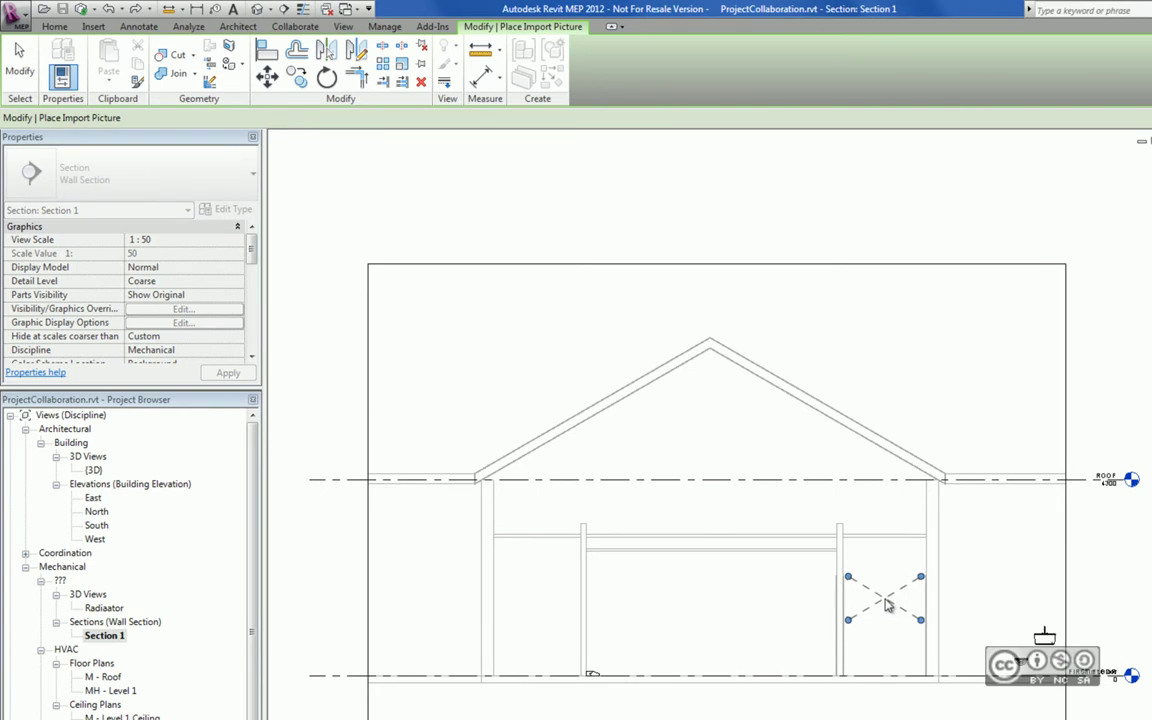
{"action": "left_click", "coordinate": [886, 604]}
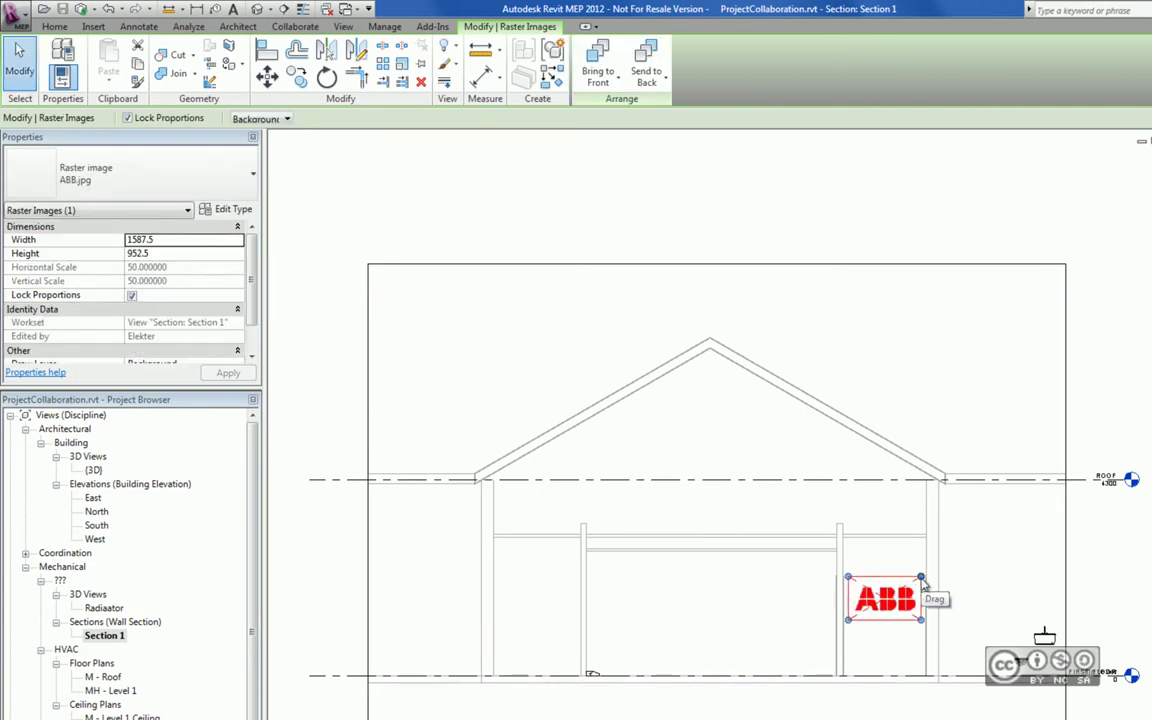
Shrink the ABB.jpg logo by dragging its corner grip, then deselect it.
{"action": "left_click_drag", "start_coordinate": [922, 582], "coordinate": [918, 586]}
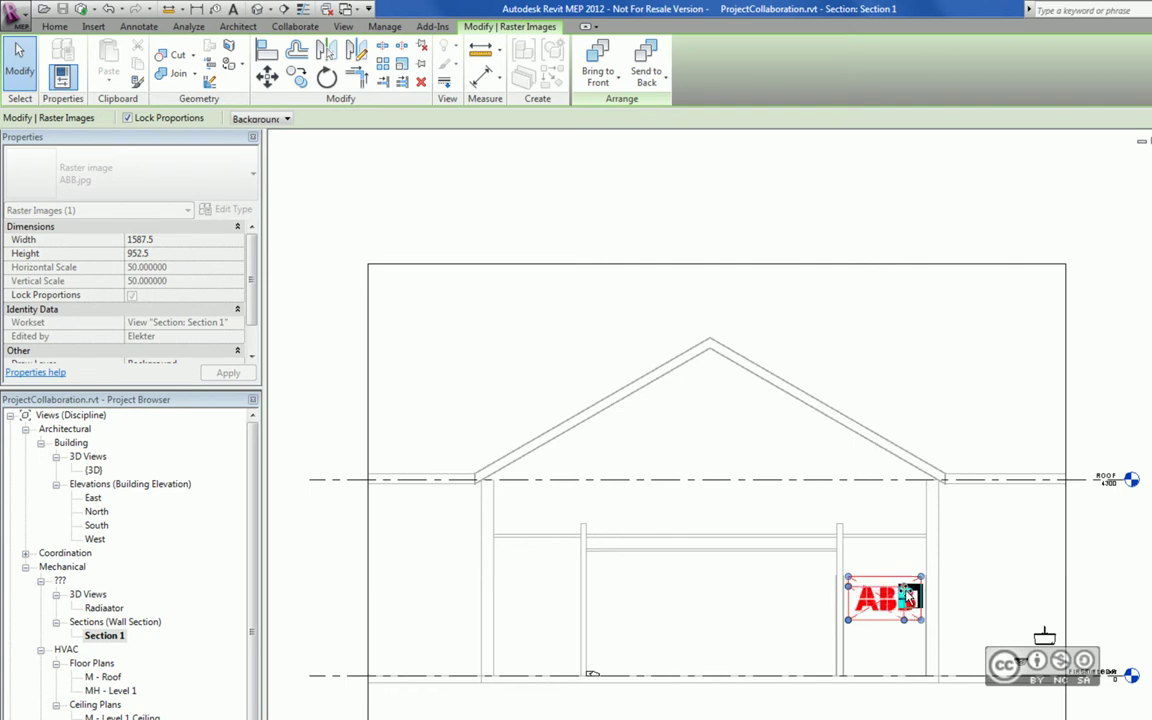
{"action": "left_click_drag", "start_coordinate": [908, 597], "coordinate": [890, 566]}
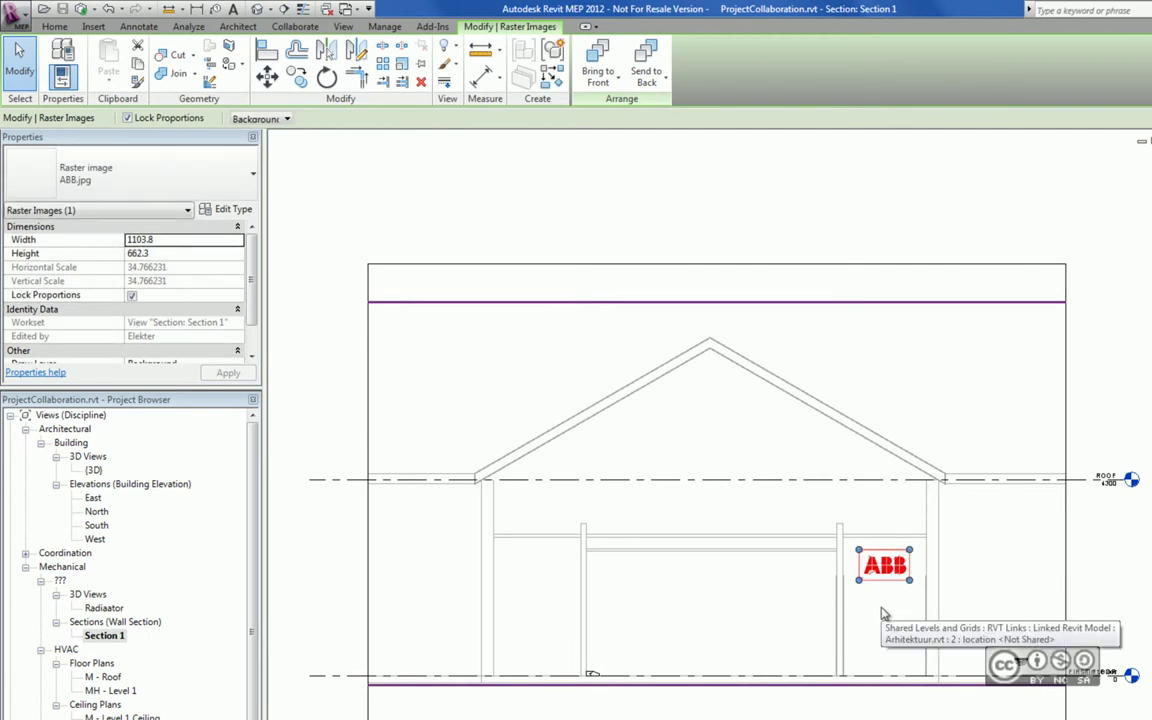
{"action": "left_click", "coordinate": [893, 613]}
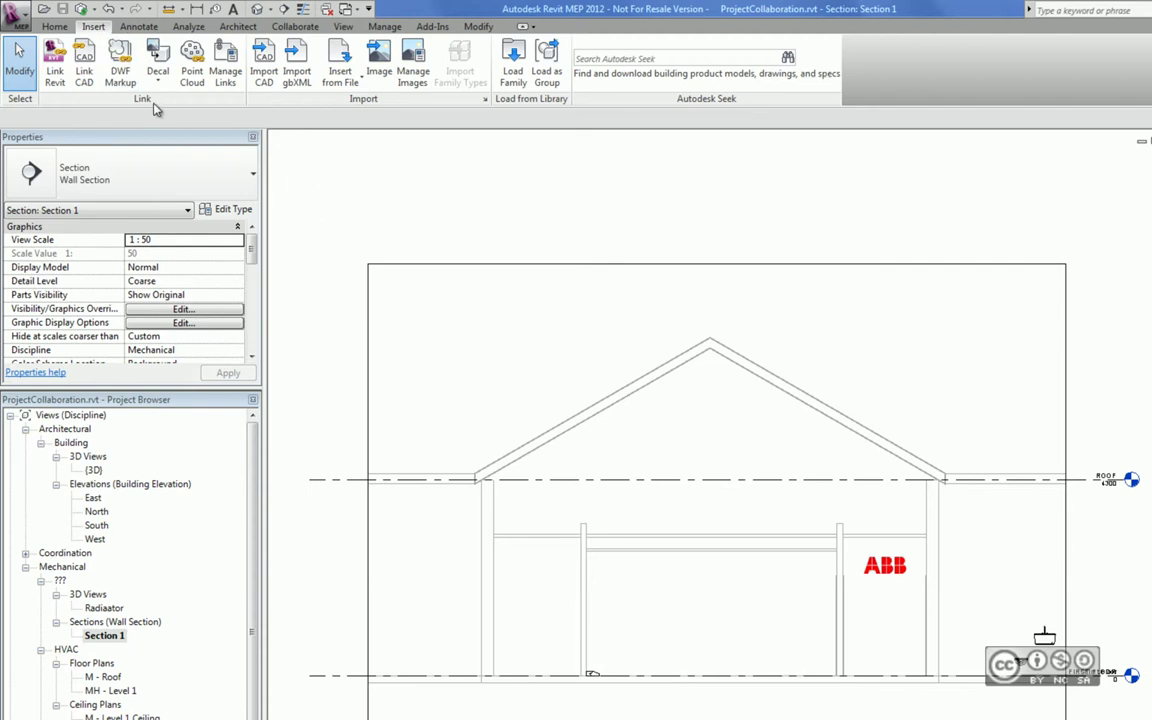
Define a new decal type named ABB with ABB.jpg as its source image, then return to {3D}.
{"action": "left_click", "coordinate": [157, 58]}
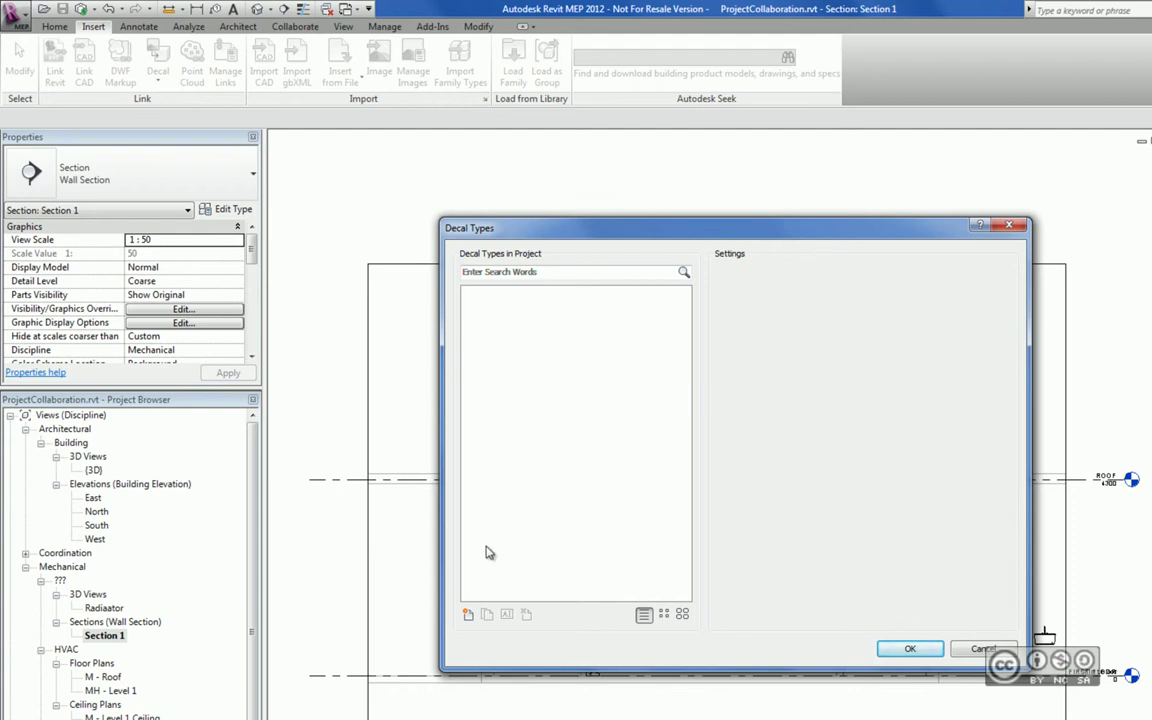
{"action": "left_click", "coordinate": [468, 616]}
{"action": "type", "text": "ABB"}
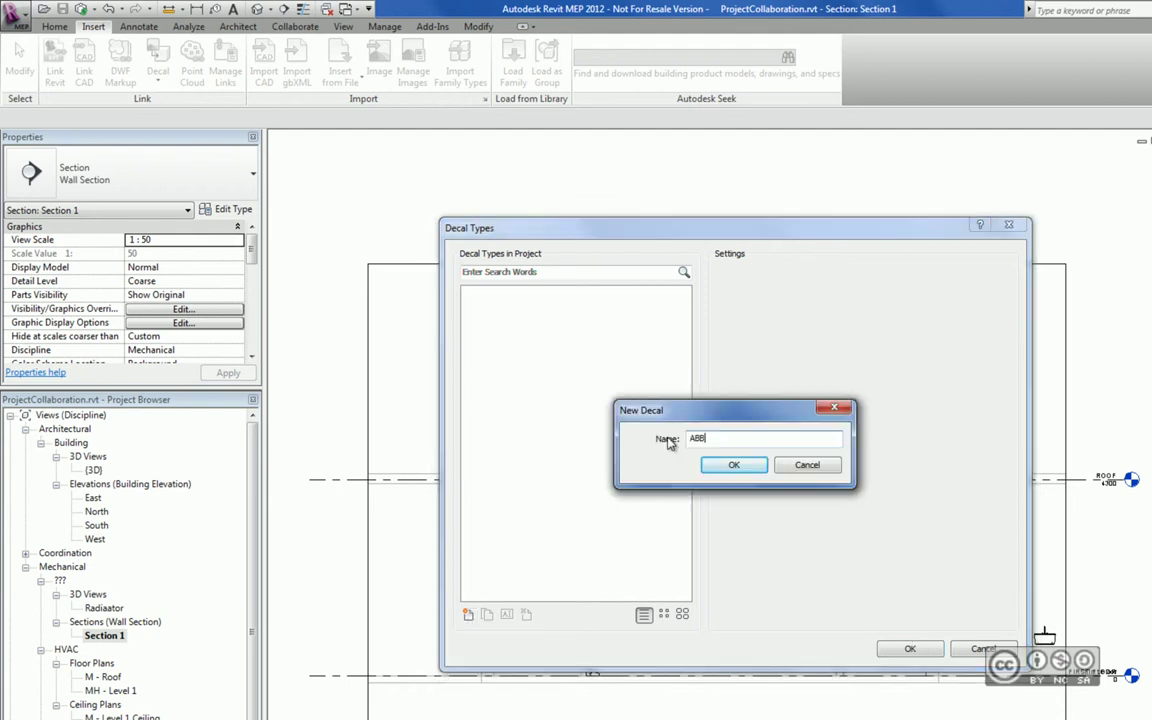
{"action": "left_click", "coordinate": [733, 465]}
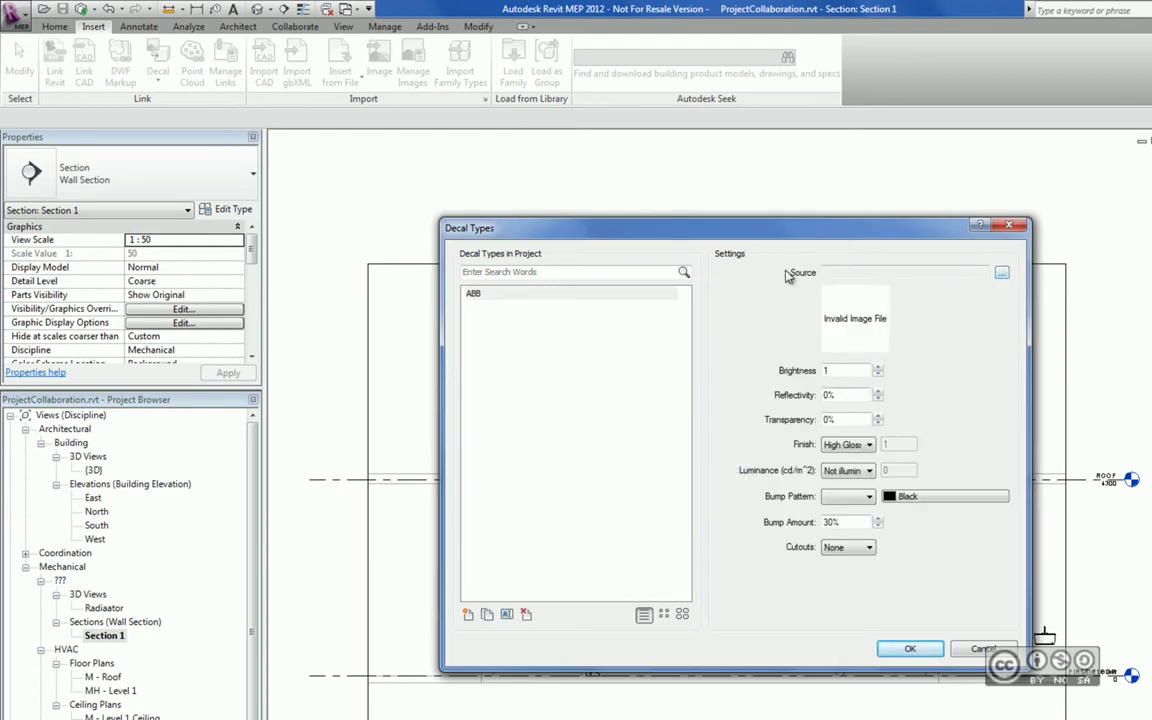
{"action": "left_click", "coordinate": [1001, 272]}
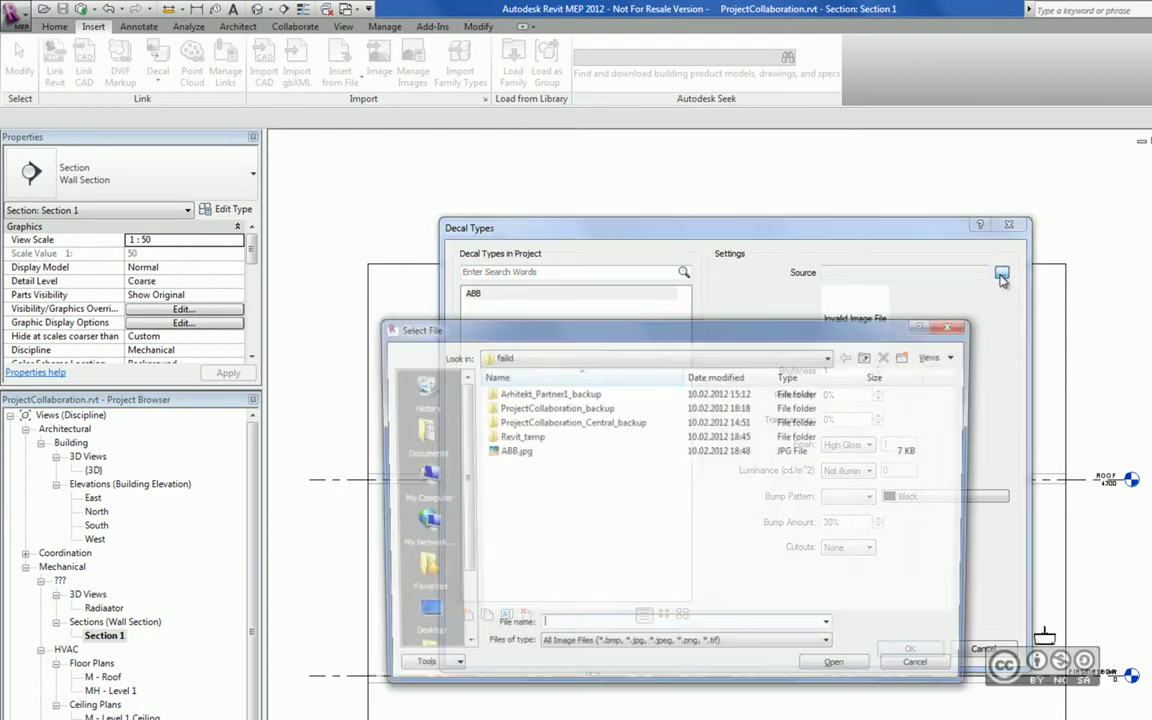
{"action": "left_click", "coordinate": [841, 671]}
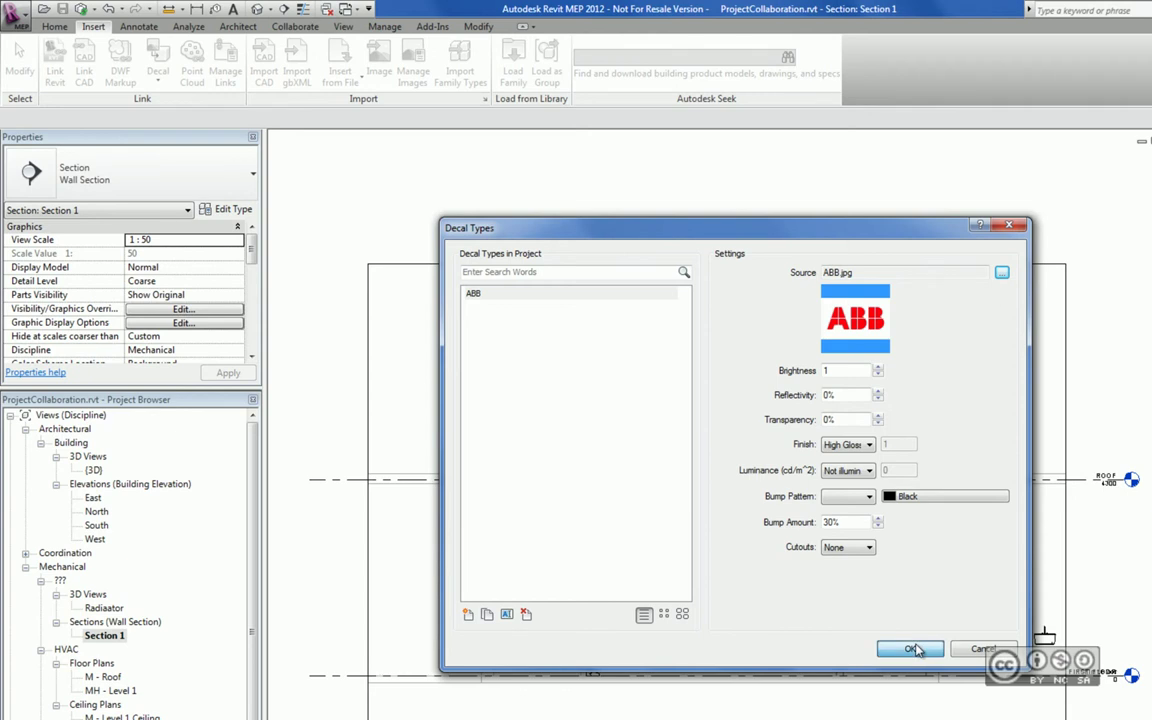
{"action": "left_click", "coordinate": [910, 649]}
{"action": "left_click", "coordinate": [866, 620]}
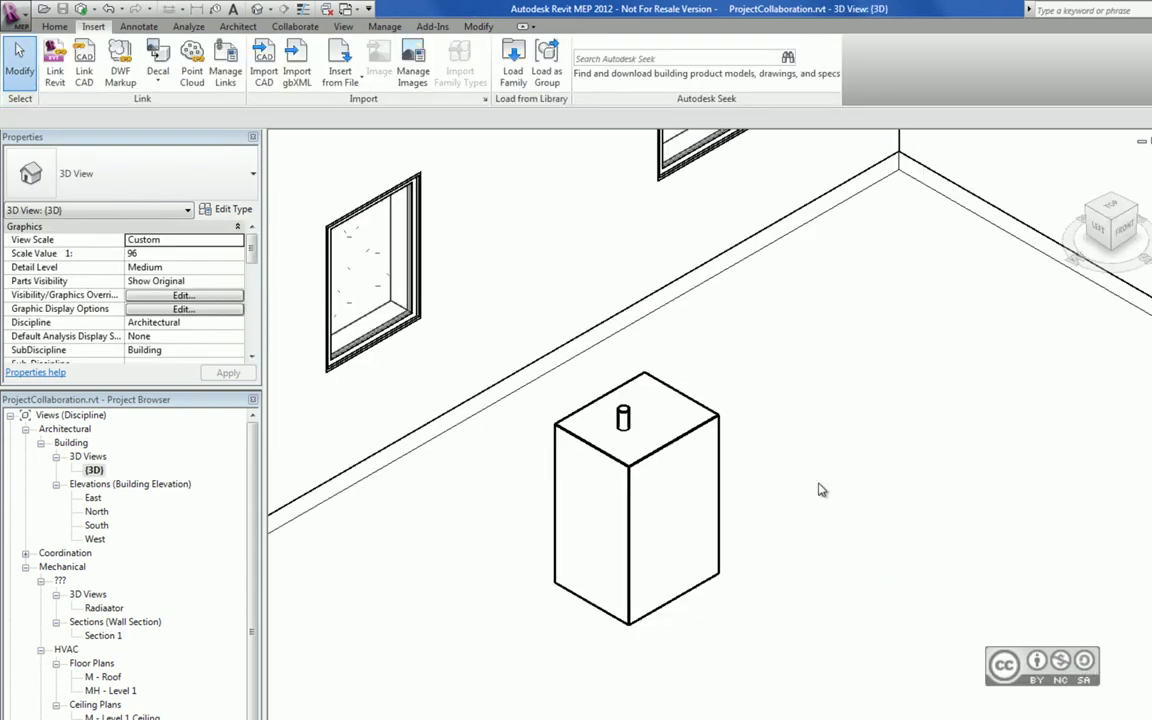
Place the ABB decal at width 500 on the front face of the box.
{"action": "left_click", "coordinate": [160, 80]}
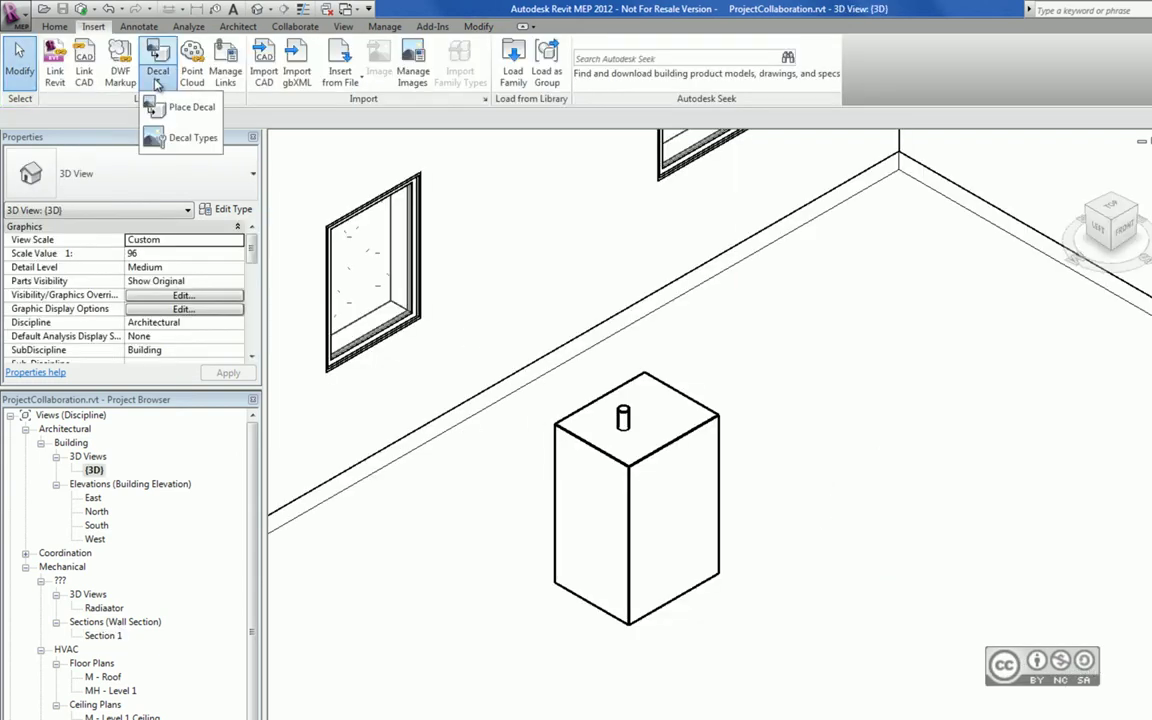
{"action": "left_click", "coordinate": [188, 115]}
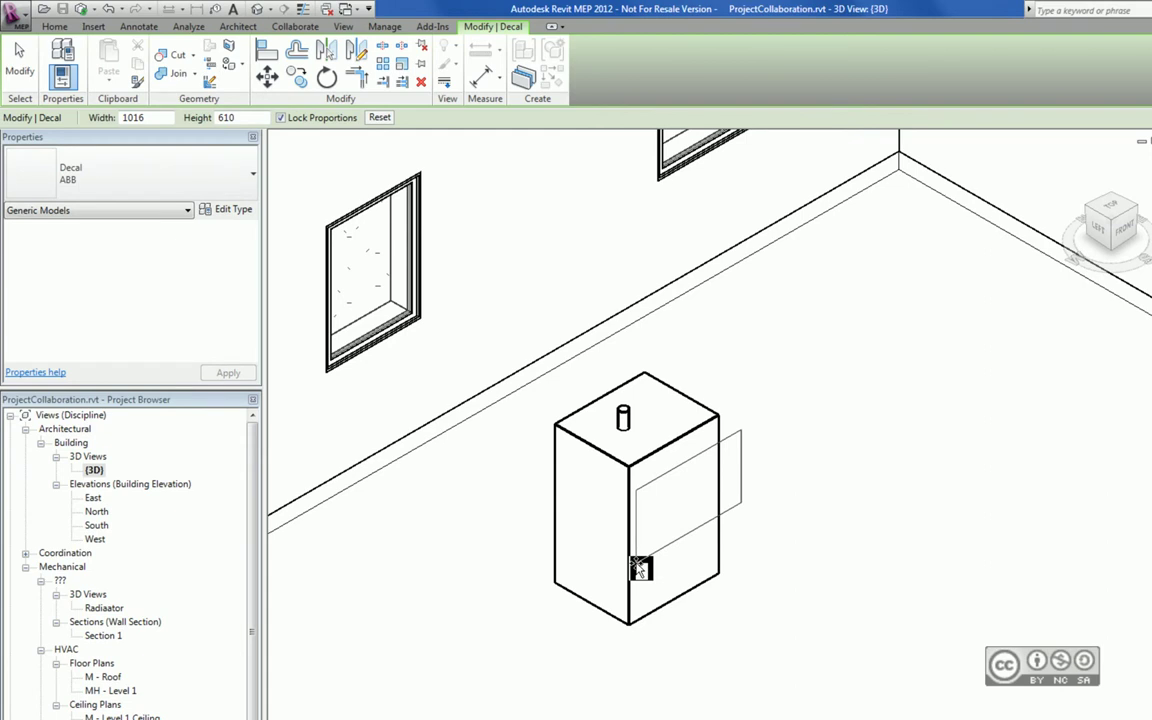
{"action": "left_click", "coordinate": [640, 568]}
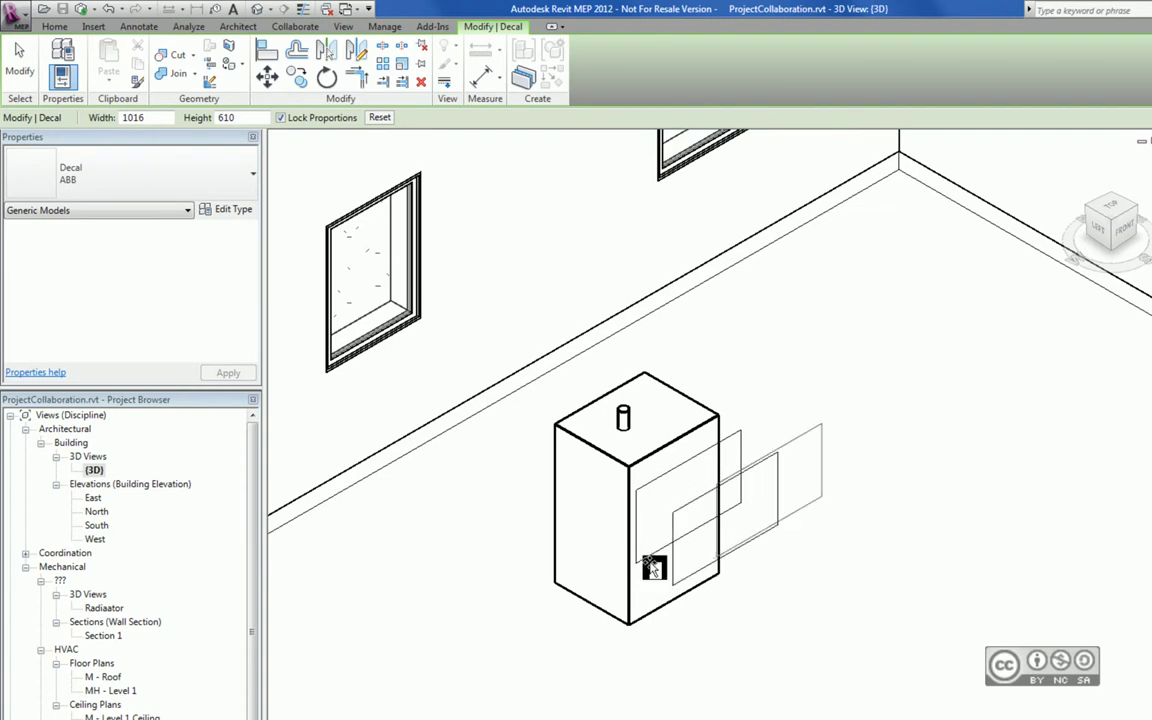
{"action": "left_click", "coordinate": [143, 117]}
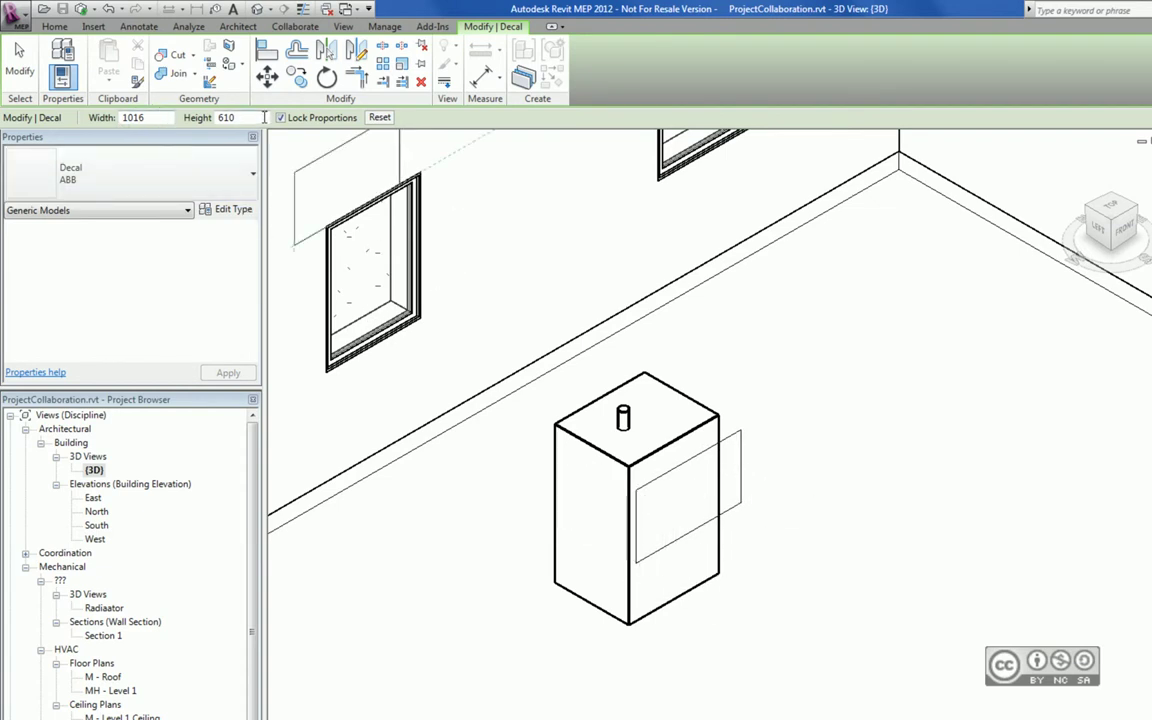
{"action": "type", "text": "500"}
{"action": "left_click", "coordinate": [568, 489]}
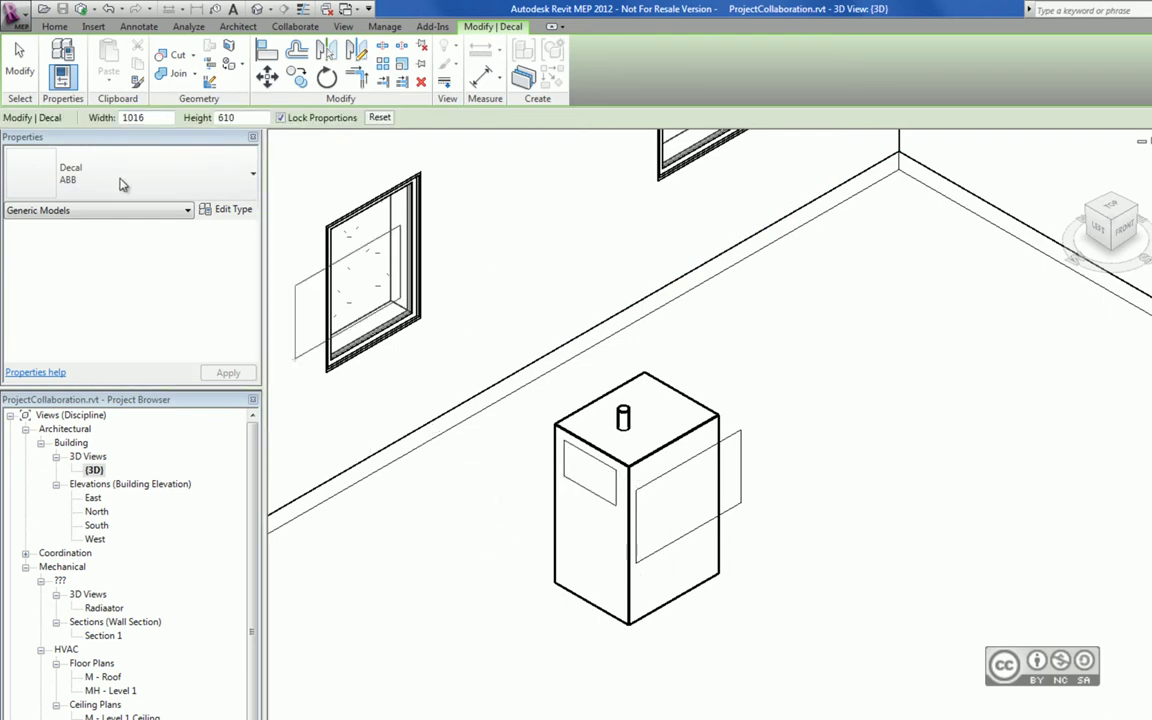
{"action": "left_click", "coordinate": [14, 64]}
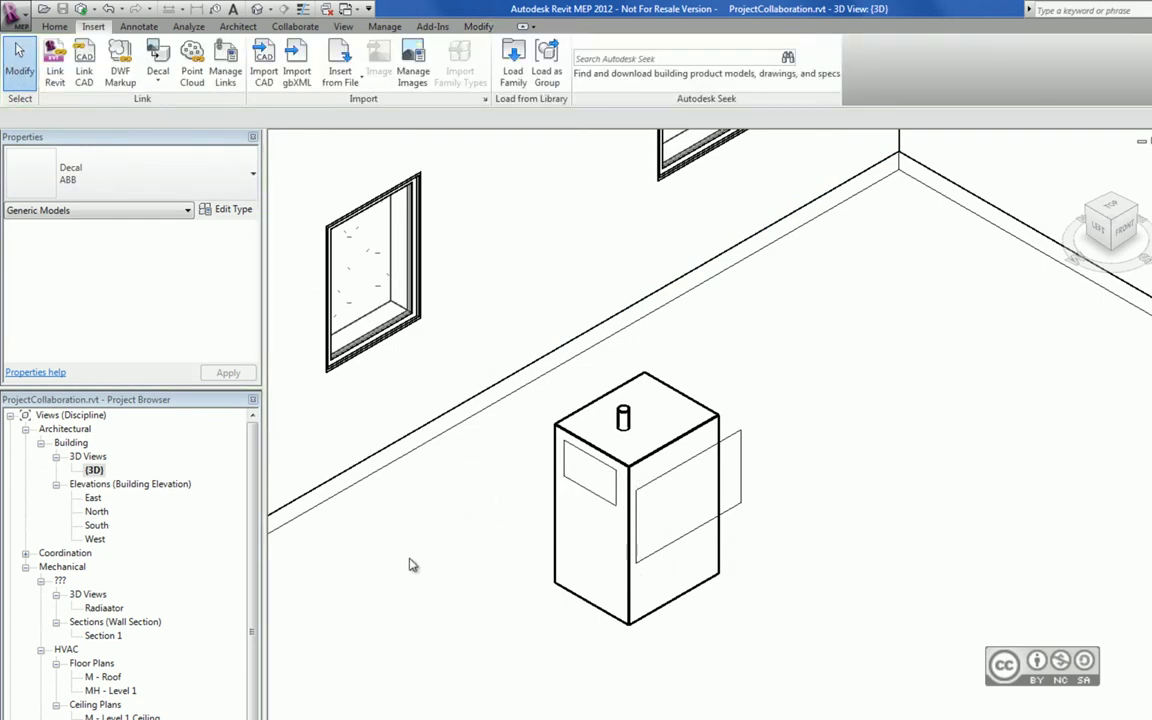
{"action": "left_click", "coordinate": [723, 515]}
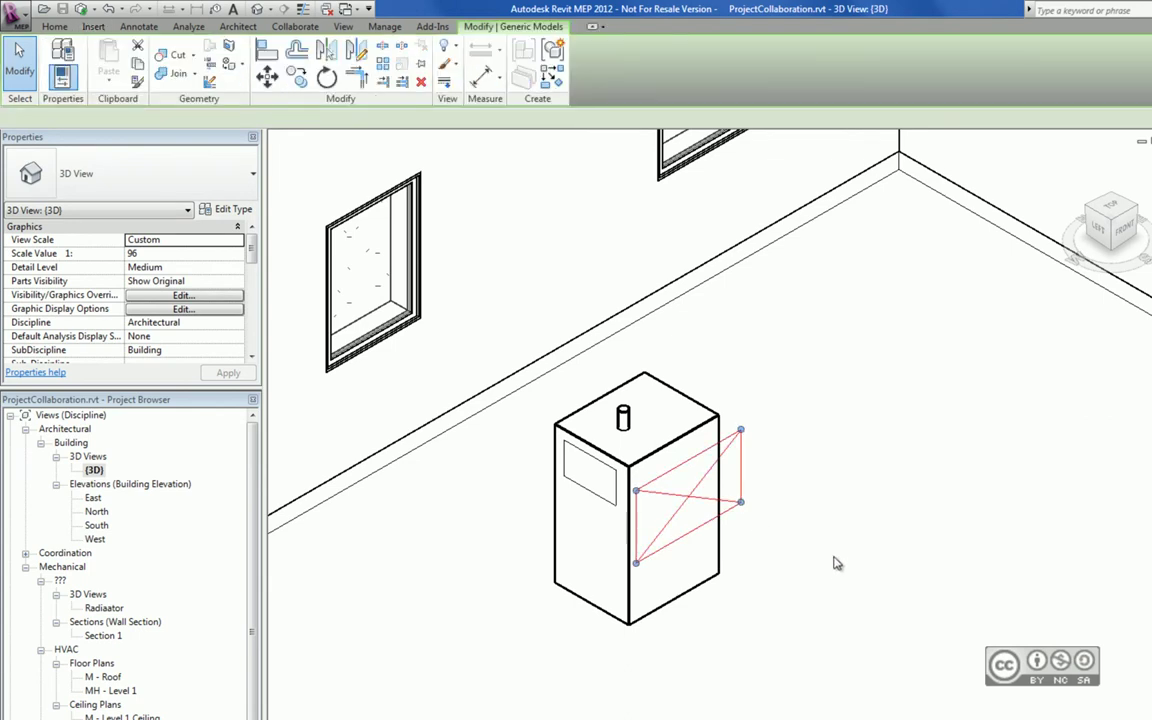
{"action": "left_click", "coordinate": [758, 462]}
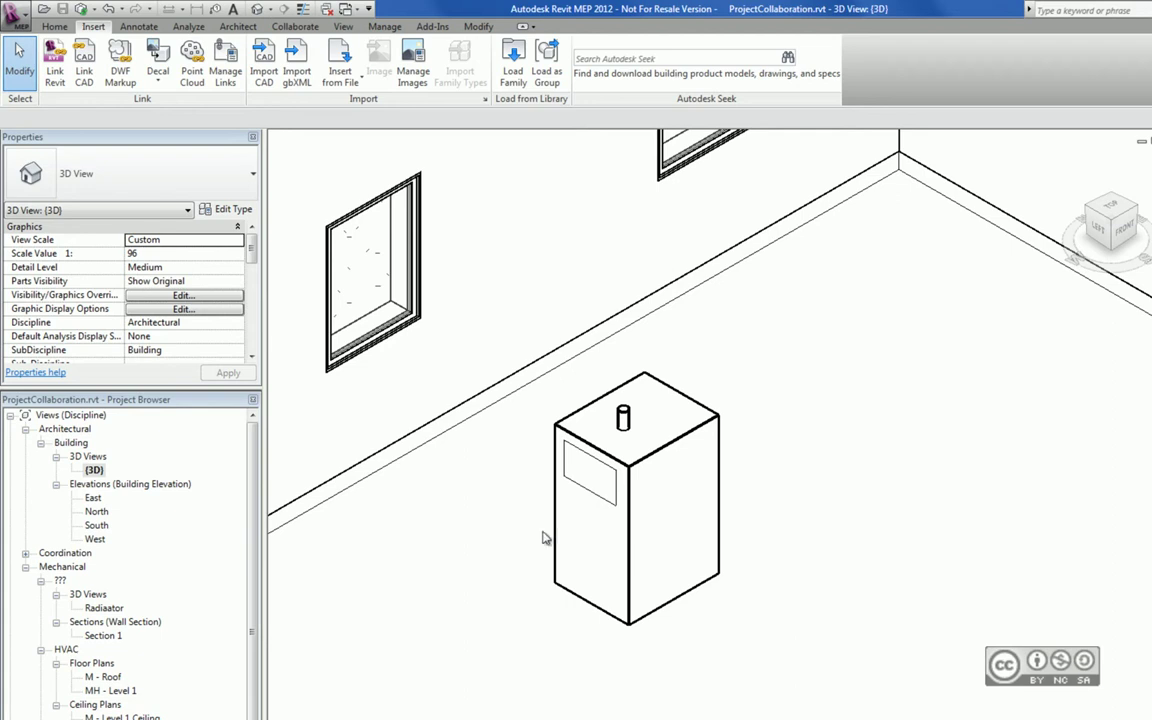
Open the linked files manager on the Manage tab and close it again.
{"action": "left_click", "coordinate": [387, 27]}
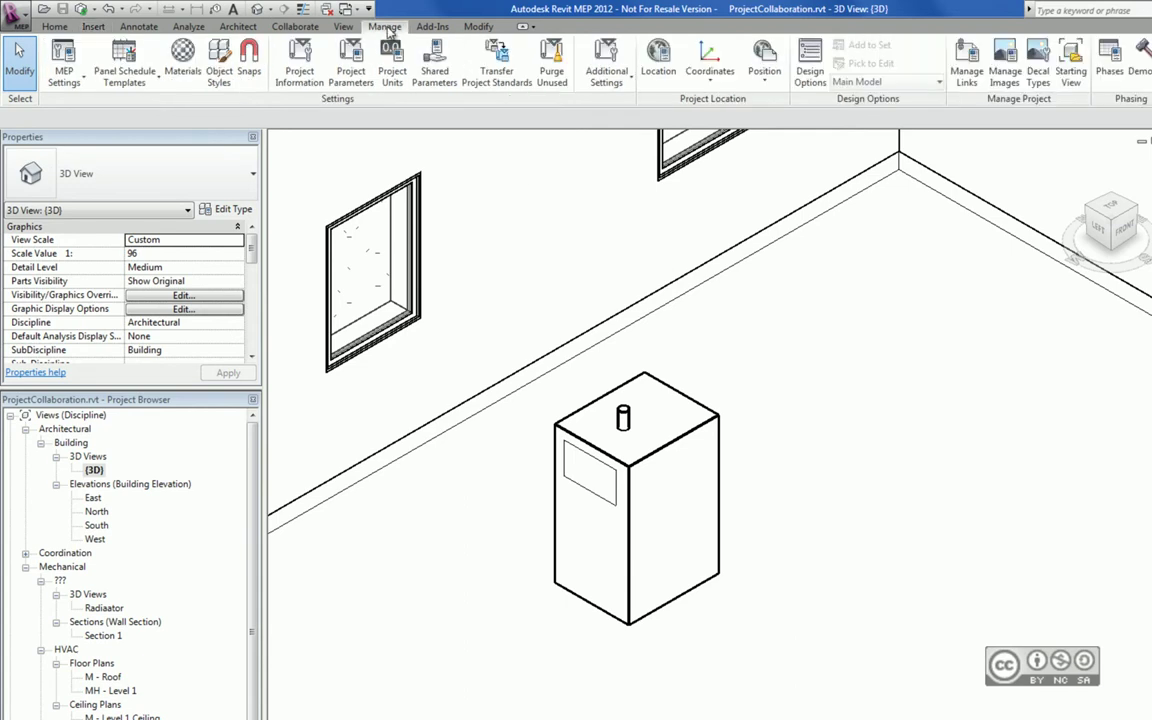
{"action": "left_click", "coordinate": [968, 76]}
{"action": "left_click", "coordinate": [62, 97]}
{"action": "left_click", "coordinate": [419, 445]}
Run a Draft render of the 3D view showing the ABB logo, then close the Rendering dialog.
{"action": "key", "text": "r"}
{"action": "key", "text": "r"}
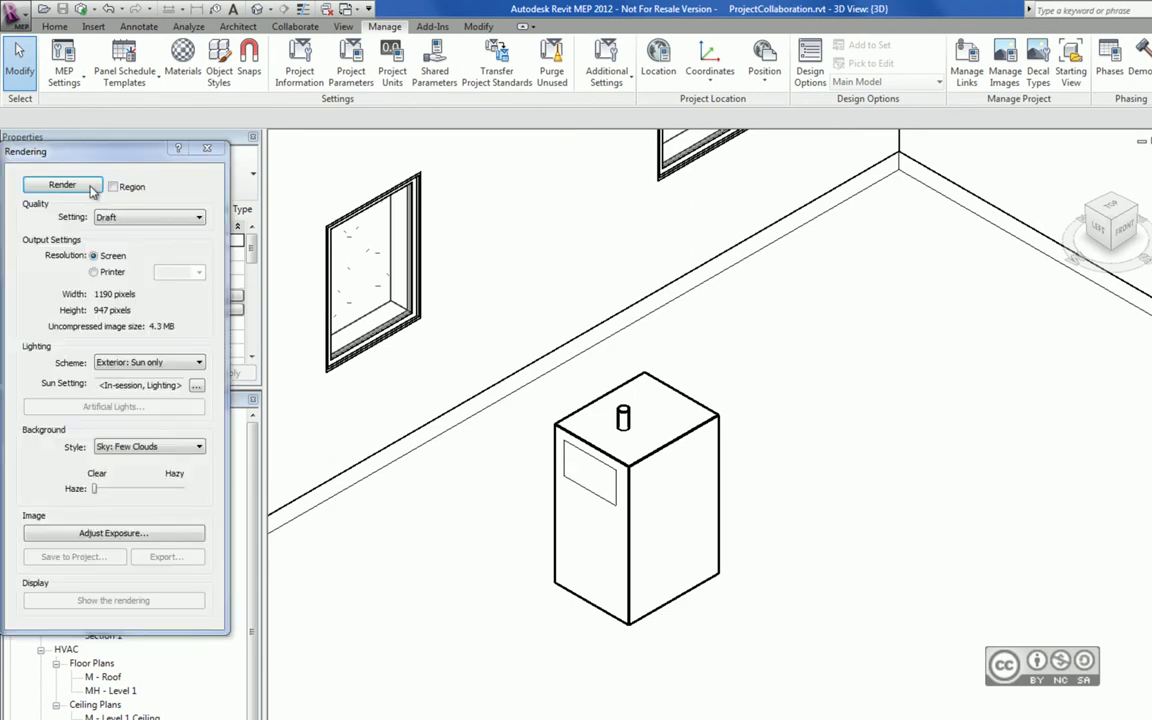
{"action": "left_click", "coordinate": [62, 185]}
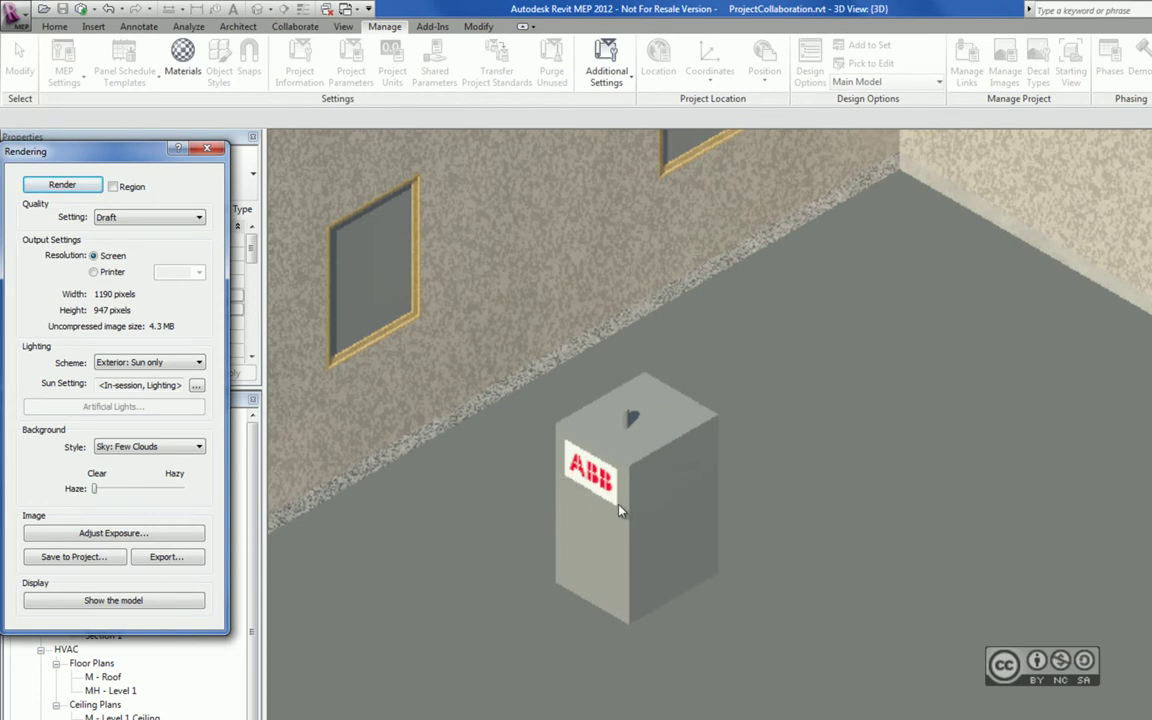
{"action": "key", "text": "Escape"}
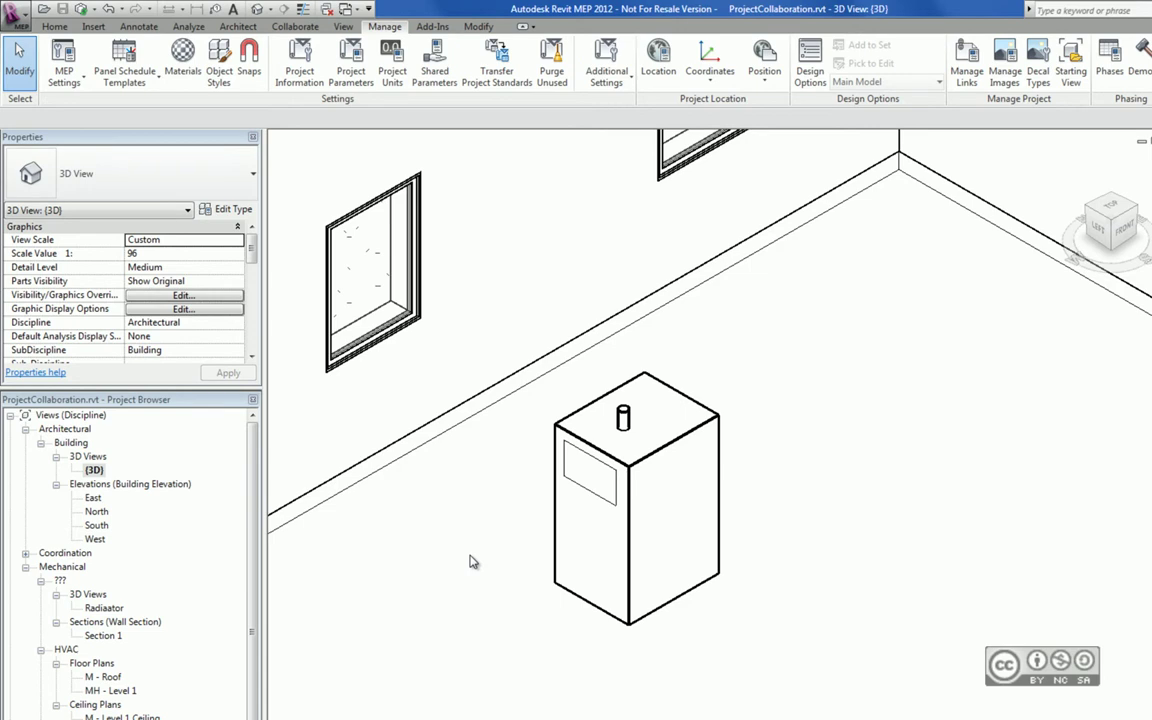
Open the application menu's list of export formats.
{"action": "left_click", "coordinate": [17, 14]}
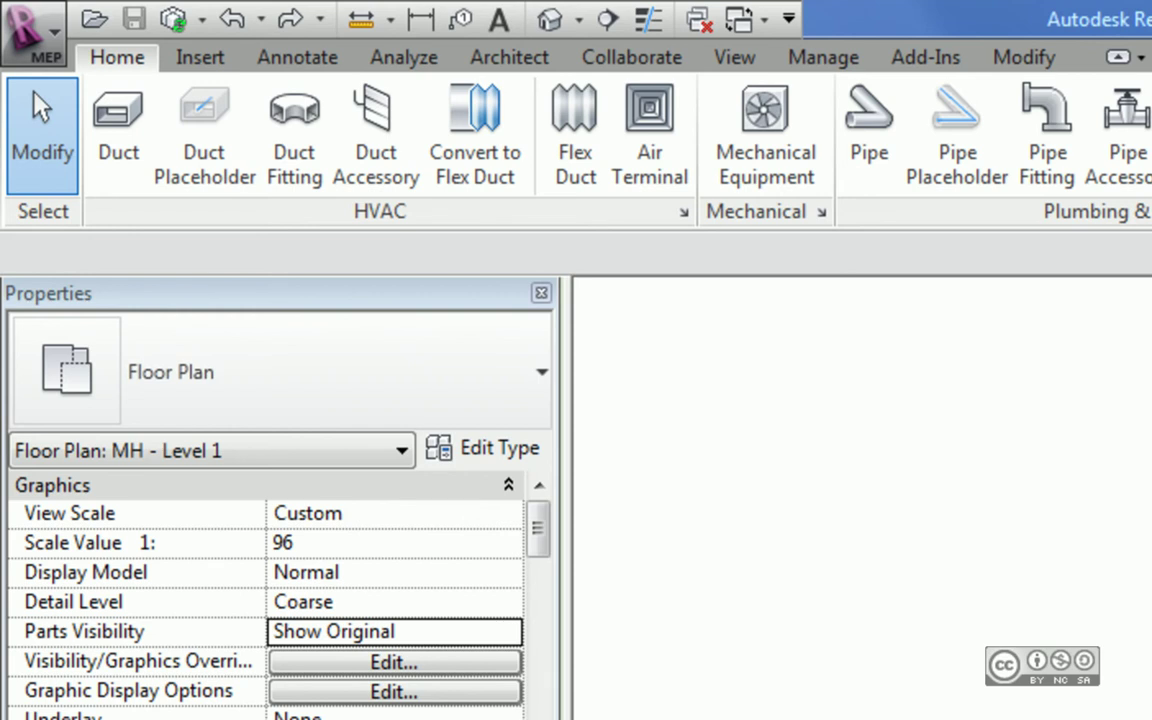
Switch to the Annotate tab.
{"action": "left_click", "coordinate": [297, 57]}
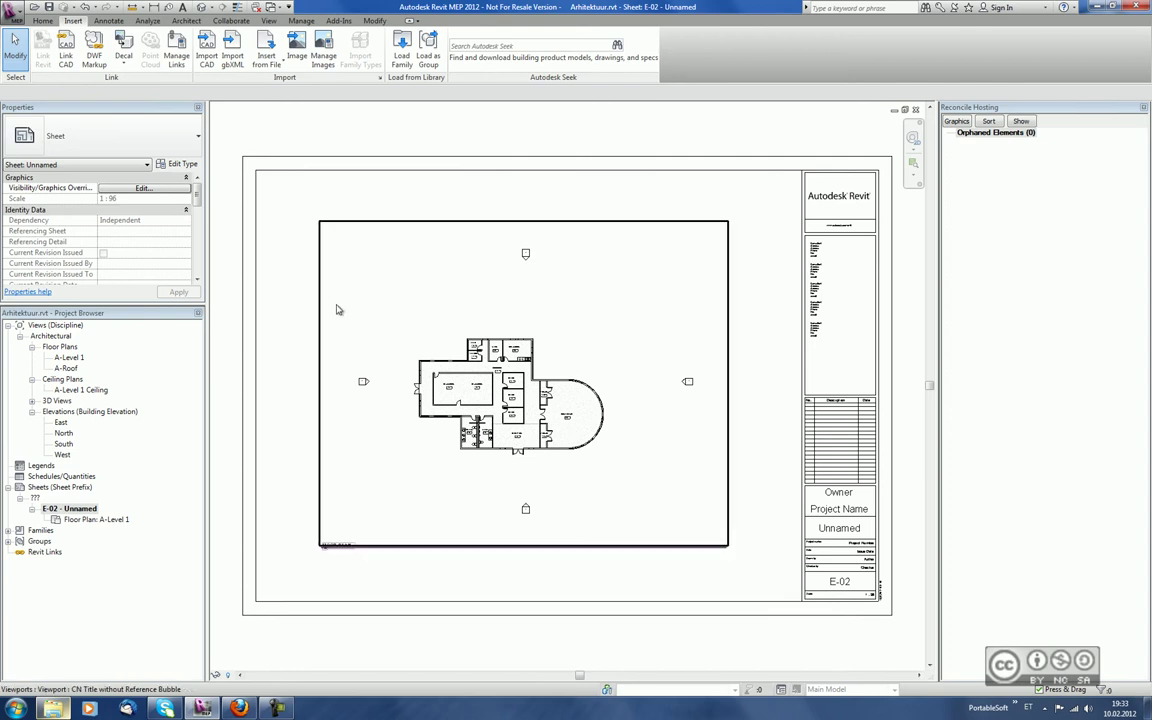
Export sheet E-02 through DWF/DWFx with default settings into the faild folder.
{"action": "left_click", "coordinate": [12, 8]}
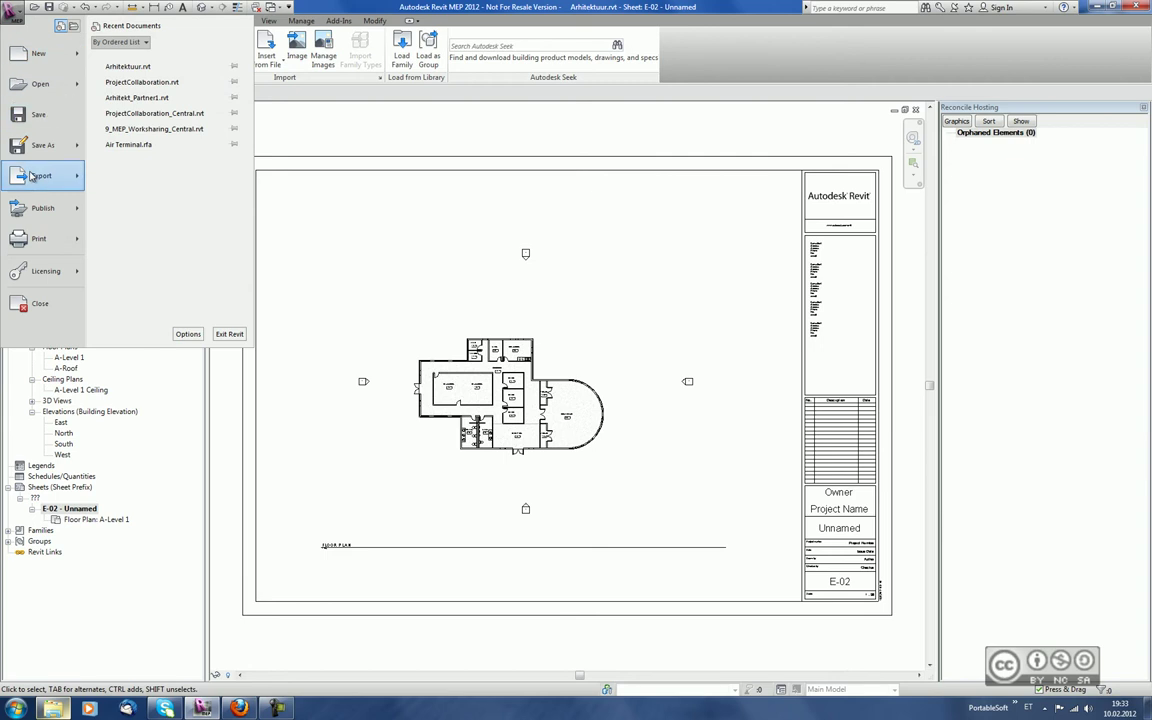
{"action": "left_click", "coordinate": [126, 95]}
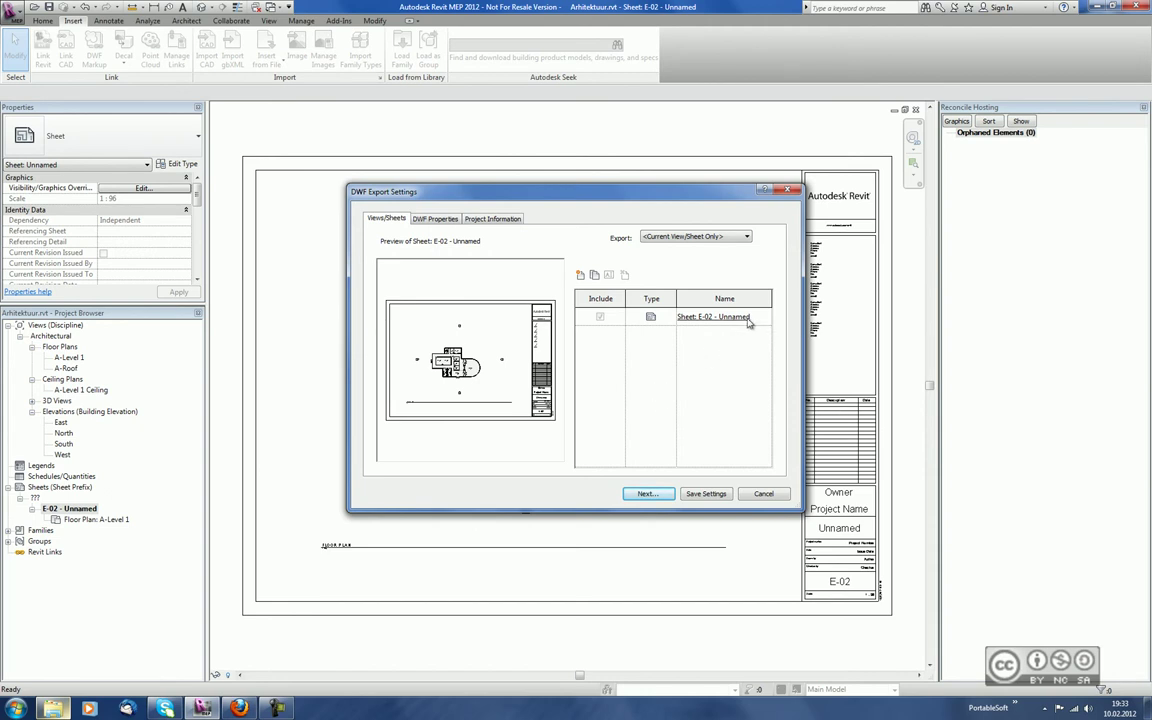
{"action": "left_click", "coordinate": [648, 493]}
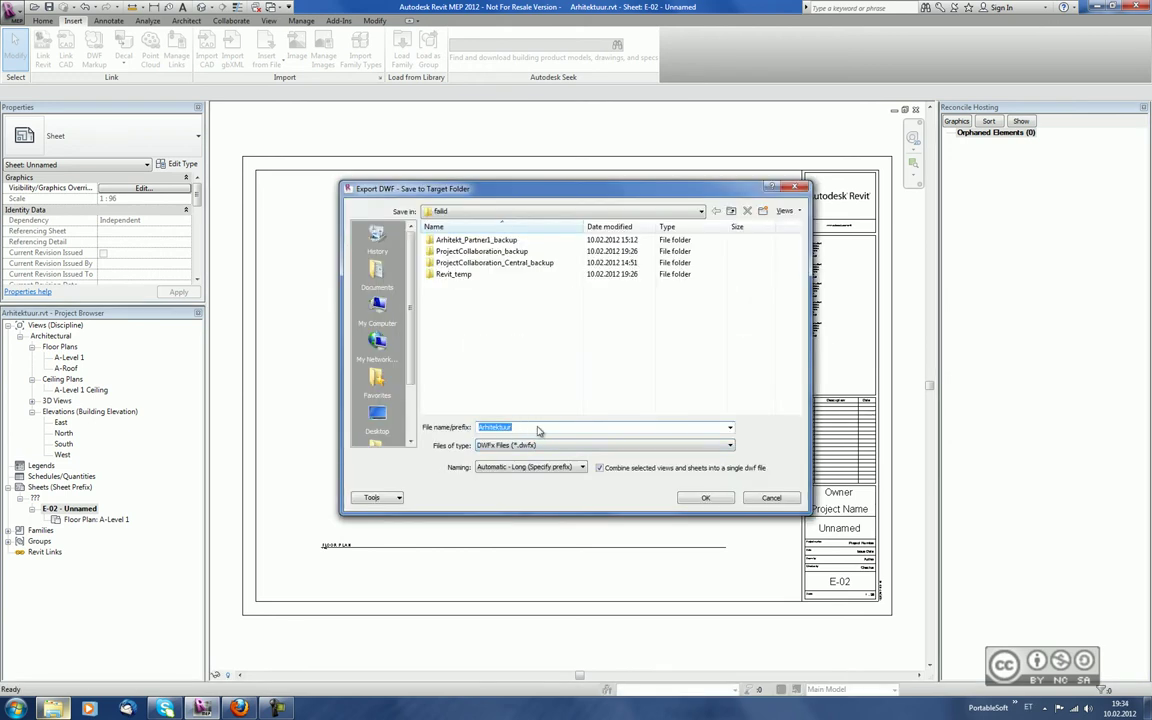
{"action": "left_click", "coordinate": [705, 497]}
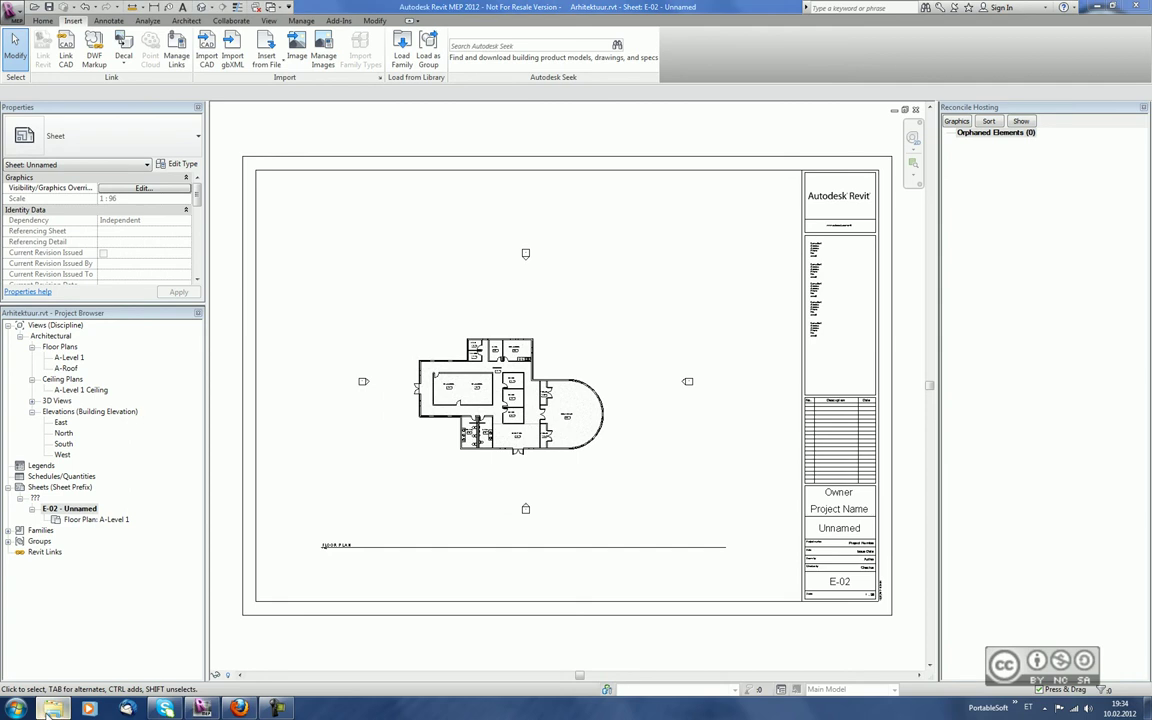
Open Arhitektuur-Sheet-E-02-Unnamed.dwfx from its Explorer folder in Design Review.
{"action": "left_click", "coordinate": [49, 711]}
{"action": "left_click", "coordinate": [605, 243]}
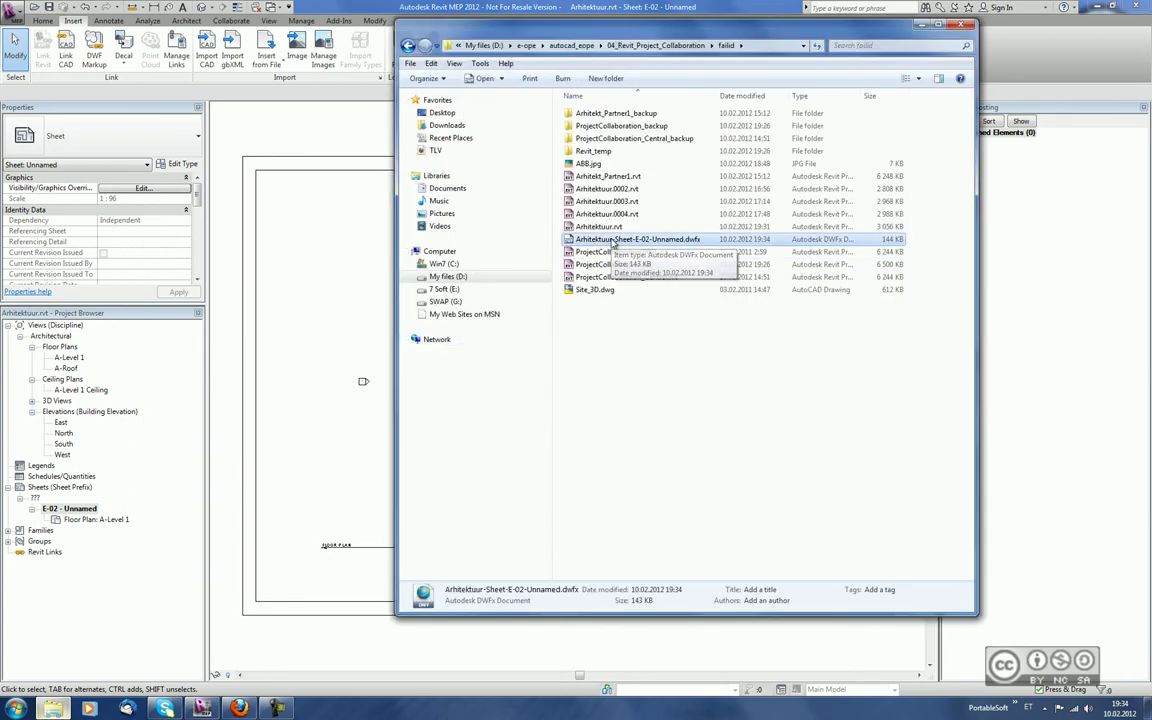
{"action": "double_click", "coordinate": [614, 243]}
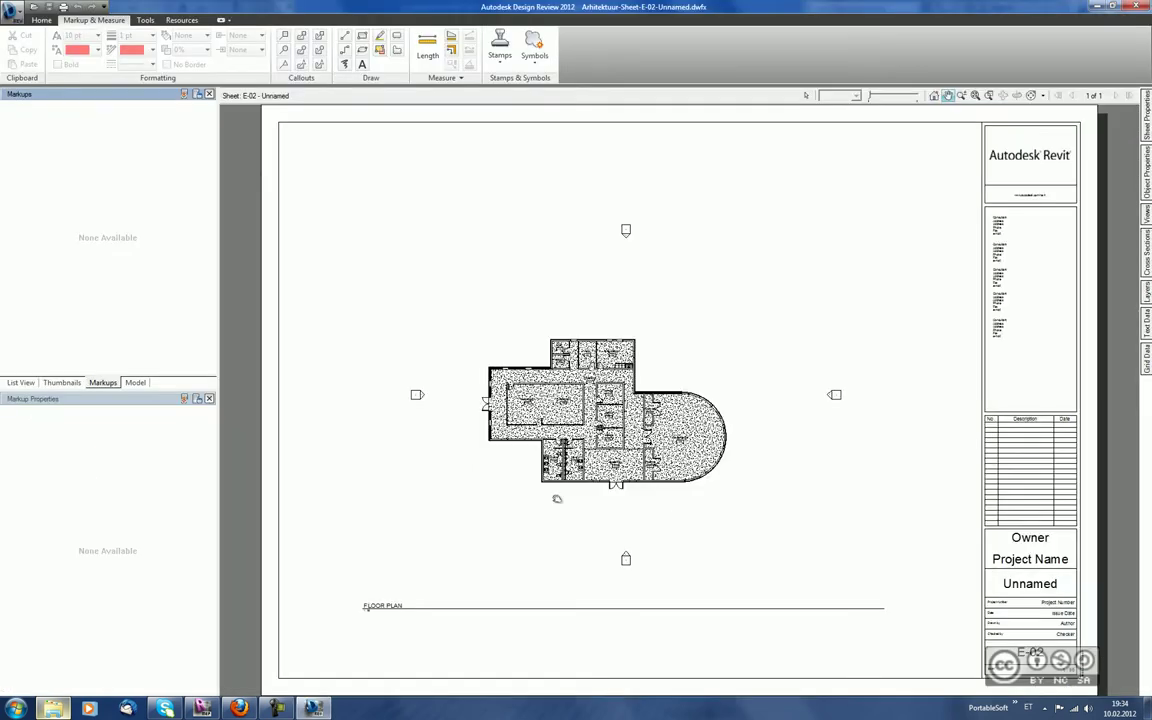
Add a callout reading 'Kuhu kadus sein?' pointing at the merged classrooms on E-02.
{"action": "scroll", "coordinate": [510, 410], "scroll_direction": "up", "scroll_amount": 3}
{"action": "left_click", "coordinate": [283, 36]}
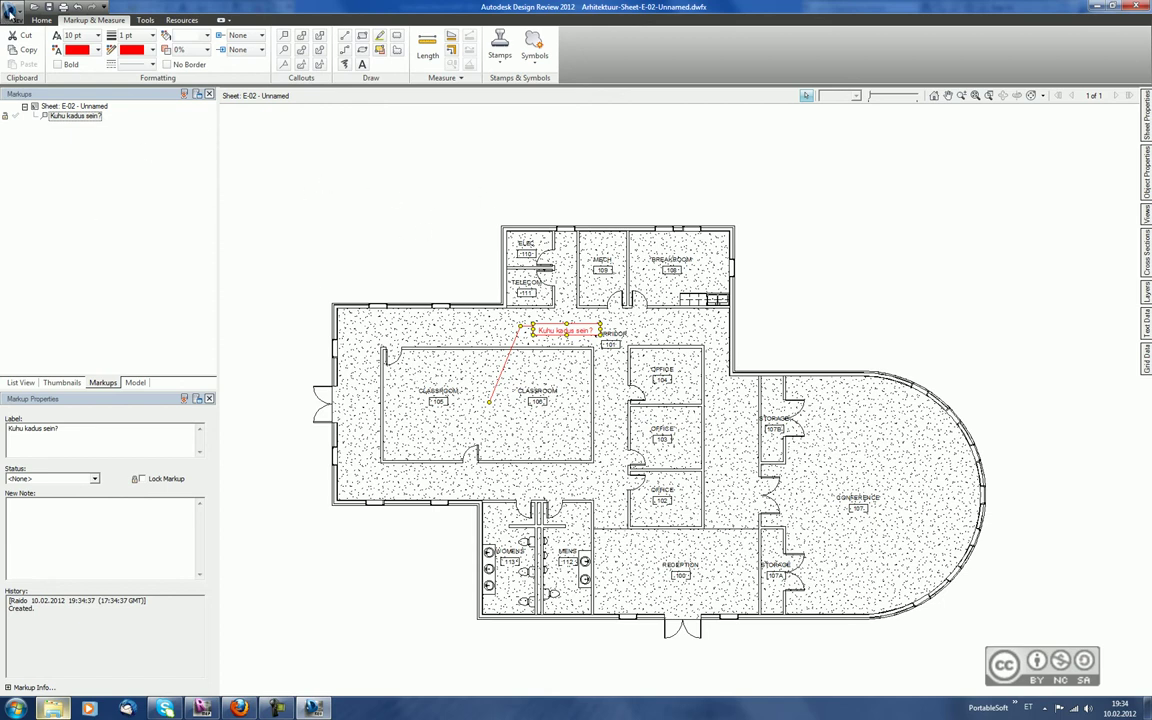
{"action": "left_click", "coordinate": [120, 180]}
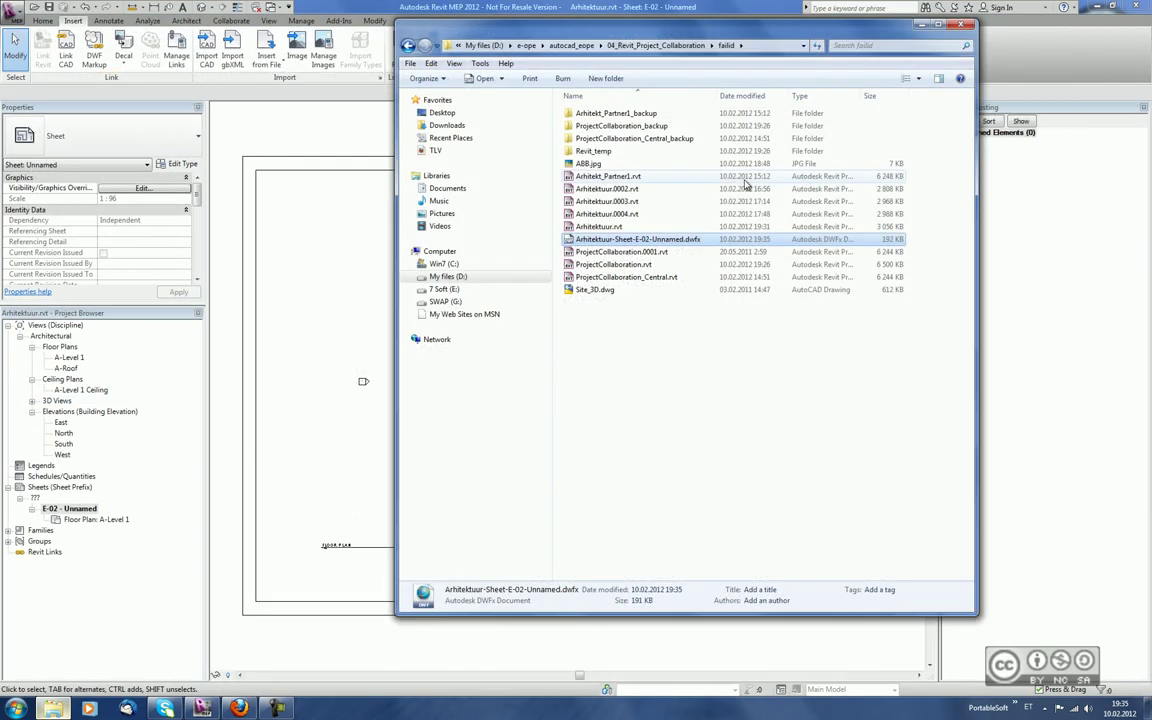
Link Arhitektuur-Sheet-E-02-Unnamed.dwfx to Sheet: E-02 - Unnamed, keeping both markup objects.
{"action": "left_click", "coordinate": [921, 26]}
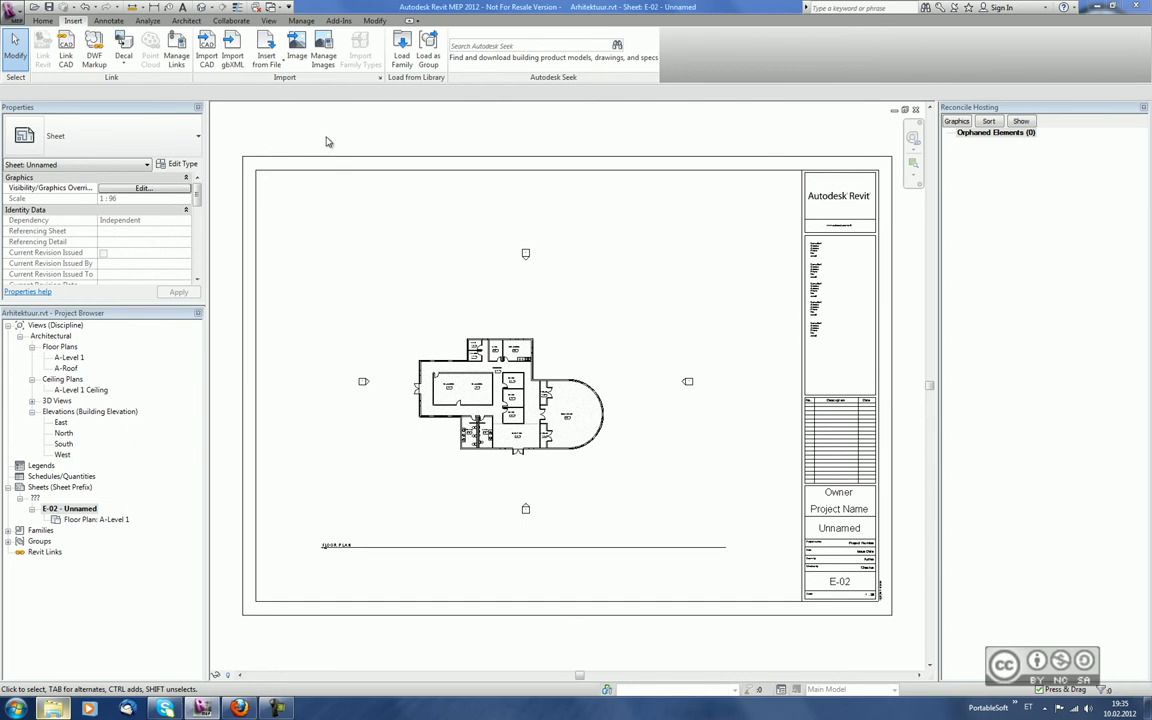
{"action": "left_click", "coordinate": [91, 50]}
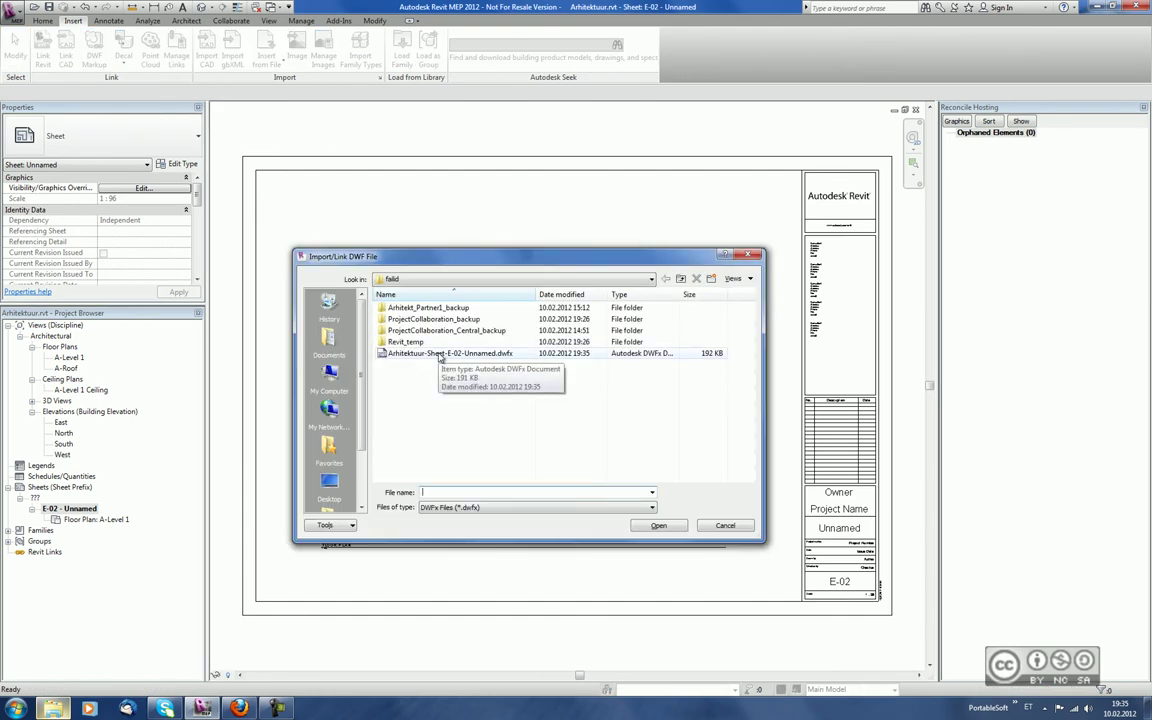
{"action": "left_click", "coordinate": [440, 354]}
{"action": "left_click", "coordinate": [659, 525]}
{"action": "left_click", "coordinate": [585, 291]}
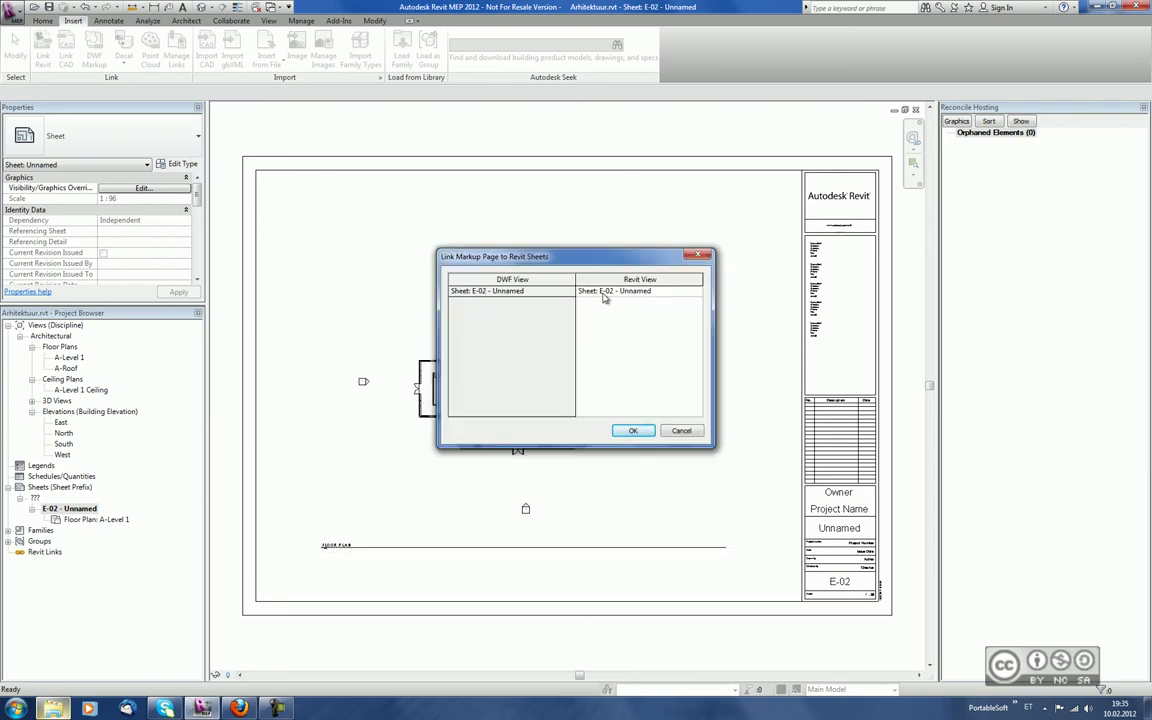
{"action": "left_click", "coordinate": [697, 291]}
{"action": "left_click", "coordinate": [696, 293]}
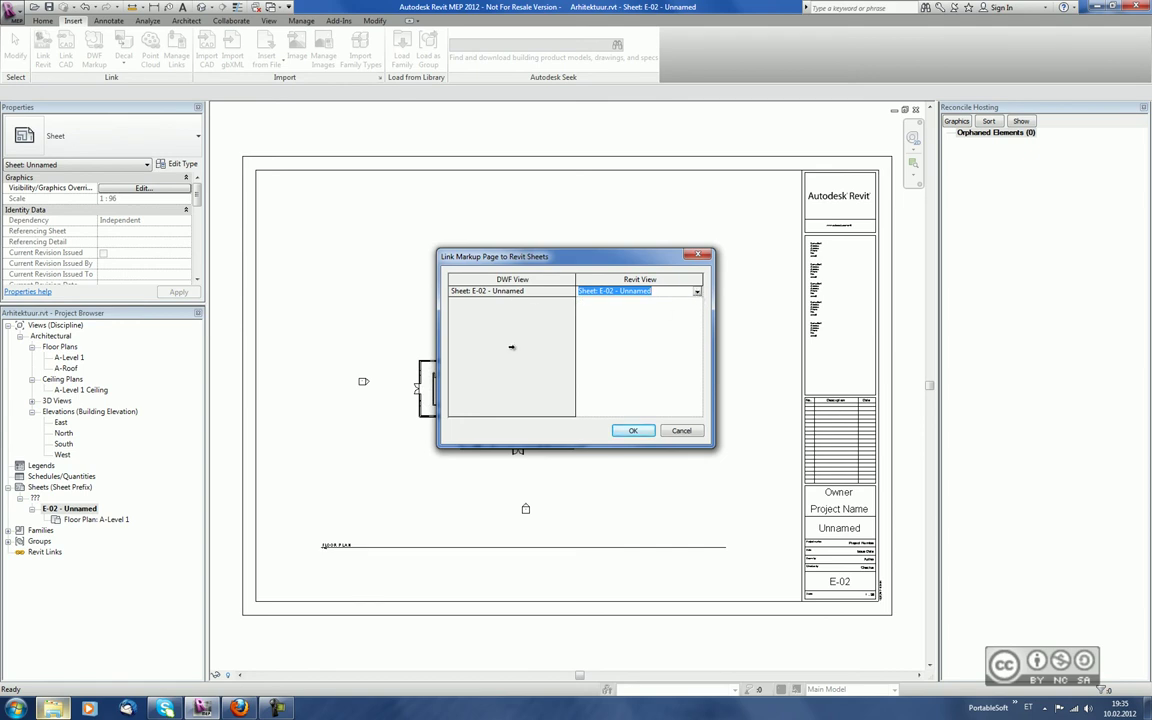
{"action": "left_click", "coordinate": [634, 430]}
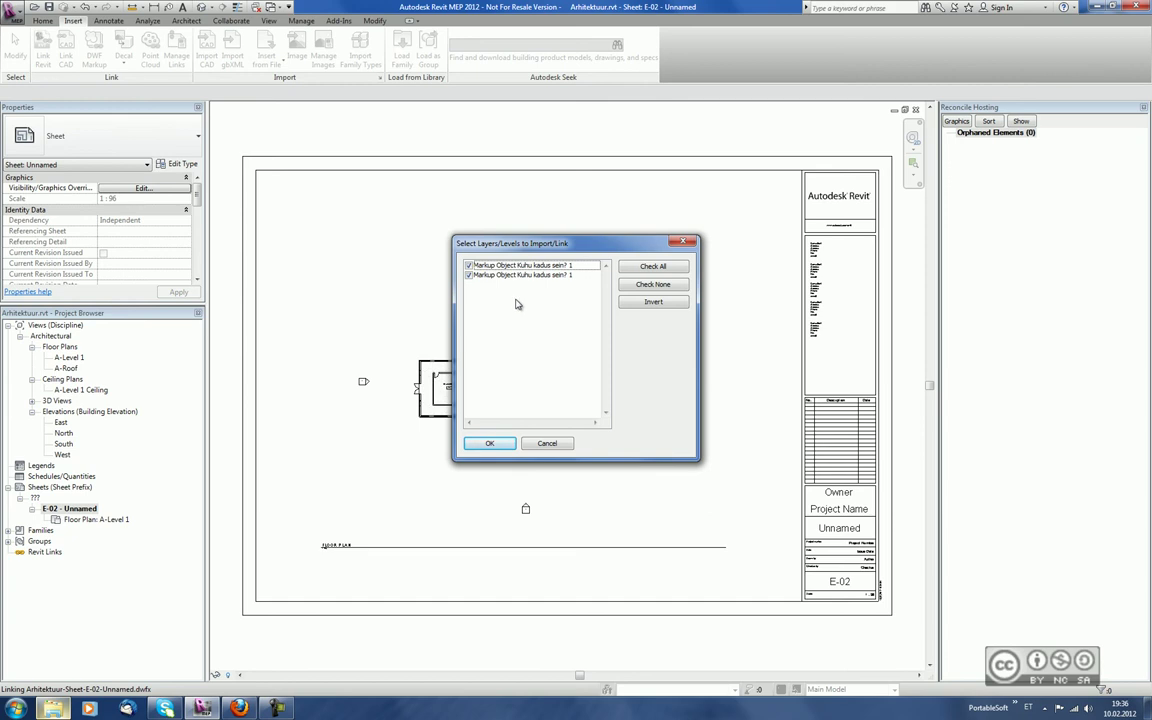
{"action": "left_click", "coordinate": [489, 443]}
{"action": "scroll", "coordinate": [484, 307], "scroll_direction": "up", "scroll_amount": 3}
{"action": "scroll", "coordinate": [484, 307], "scroll_direction": "up", "scroll_amount": 2}
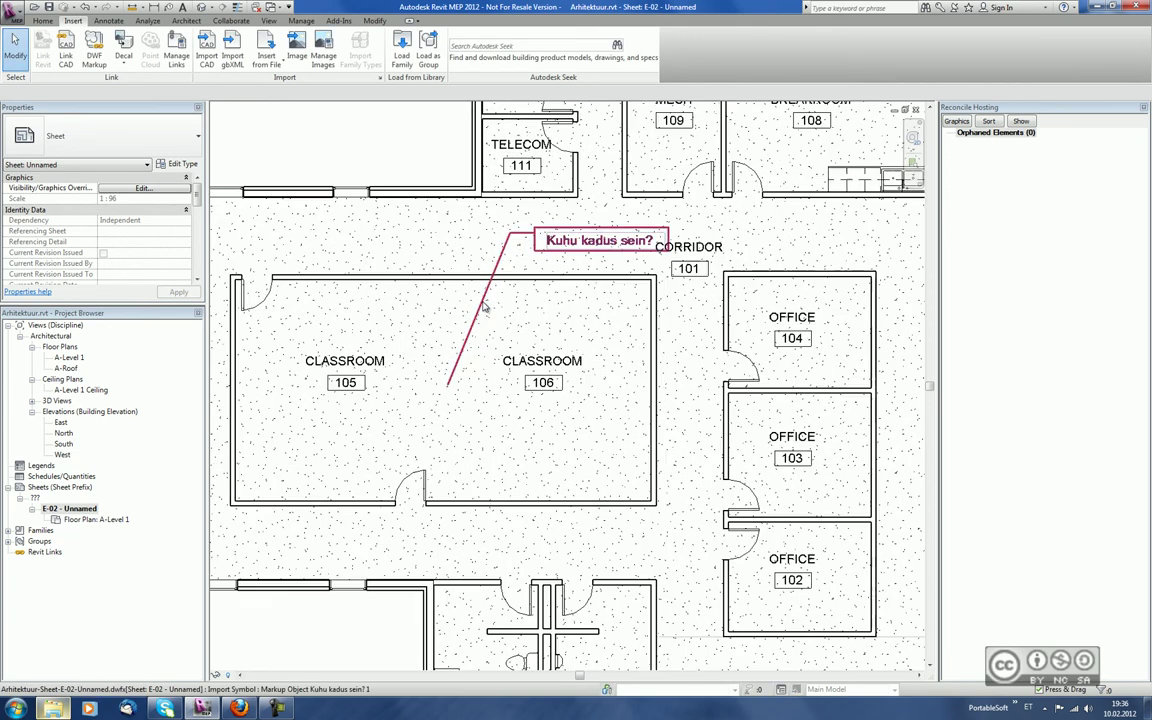
{"action": "scroll", "coordinate": [484, 307], "scroll_direction": "up", "scroll_amount": 2}
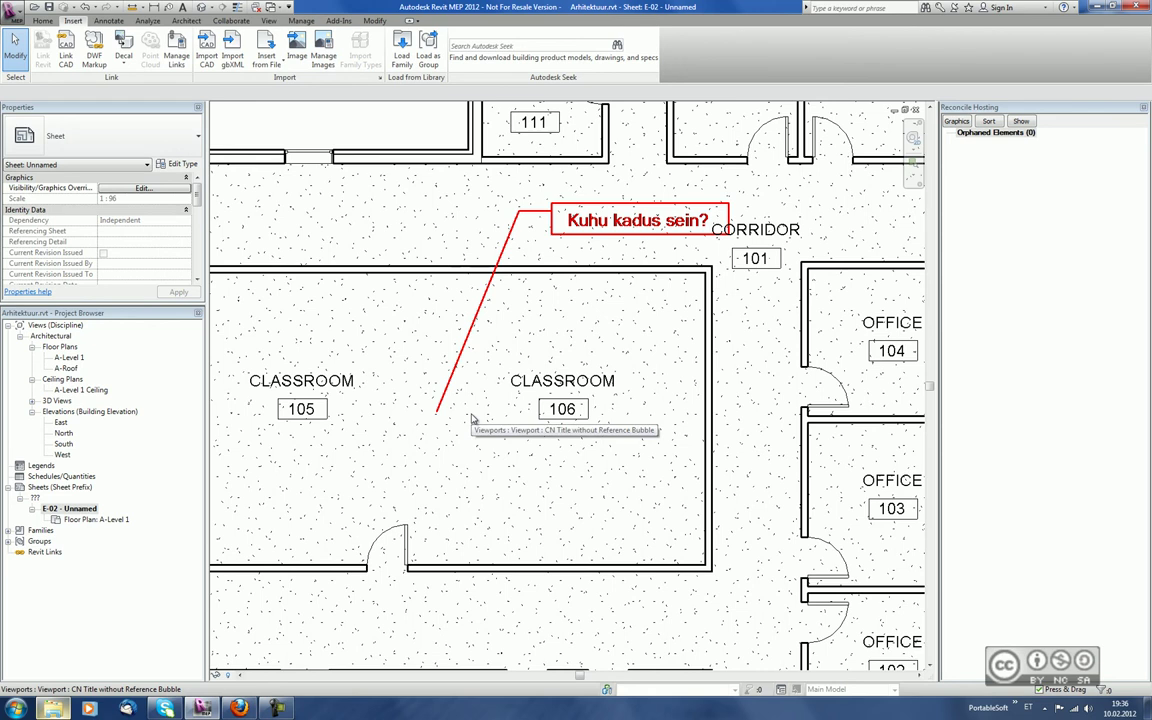
{"action": "left_click", "coordinate": [505, 240]}
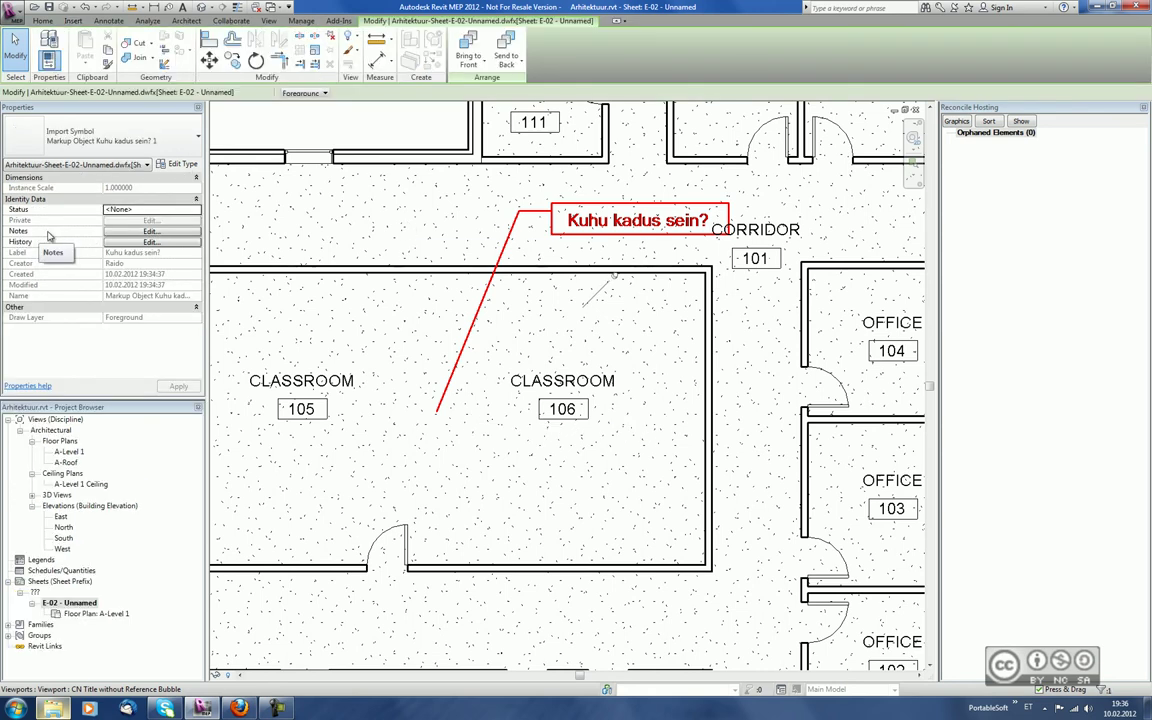
{"action": "left_click", "coordinate": [150, 231]}
{"action": "left_click", "coordinate": [640, 429]}
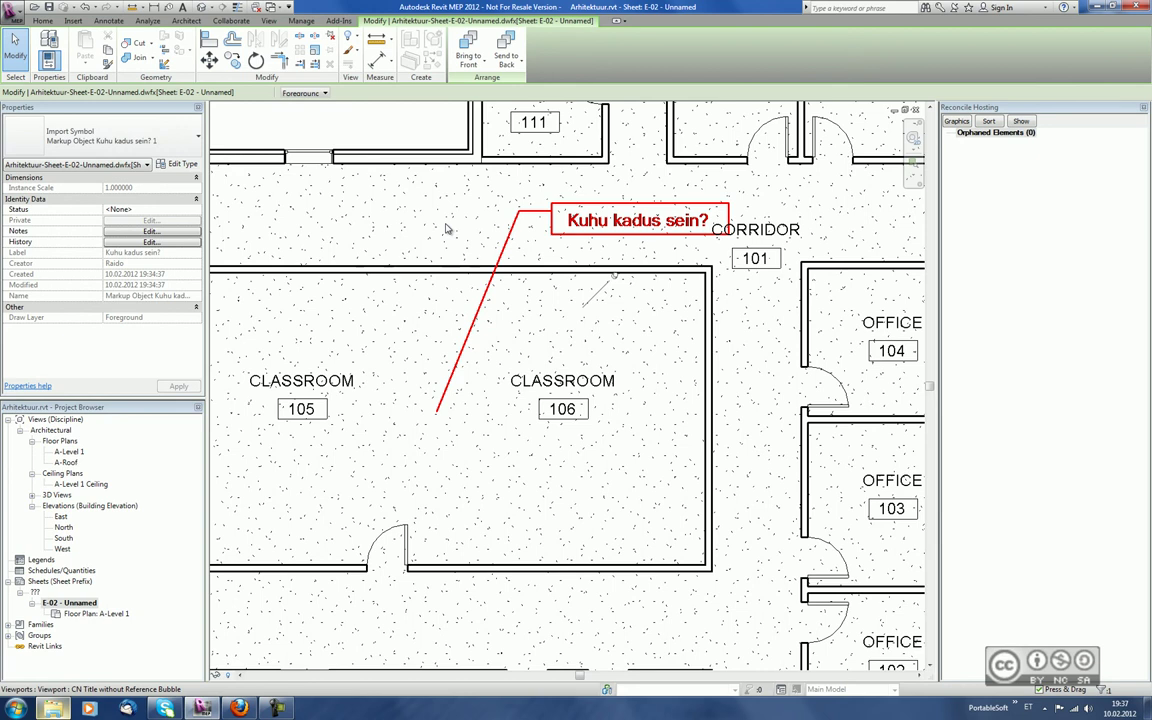
{"action": "scroll", "coordinate": [447, 229], "scroll_direction": "down", "scroll_amount": 4}
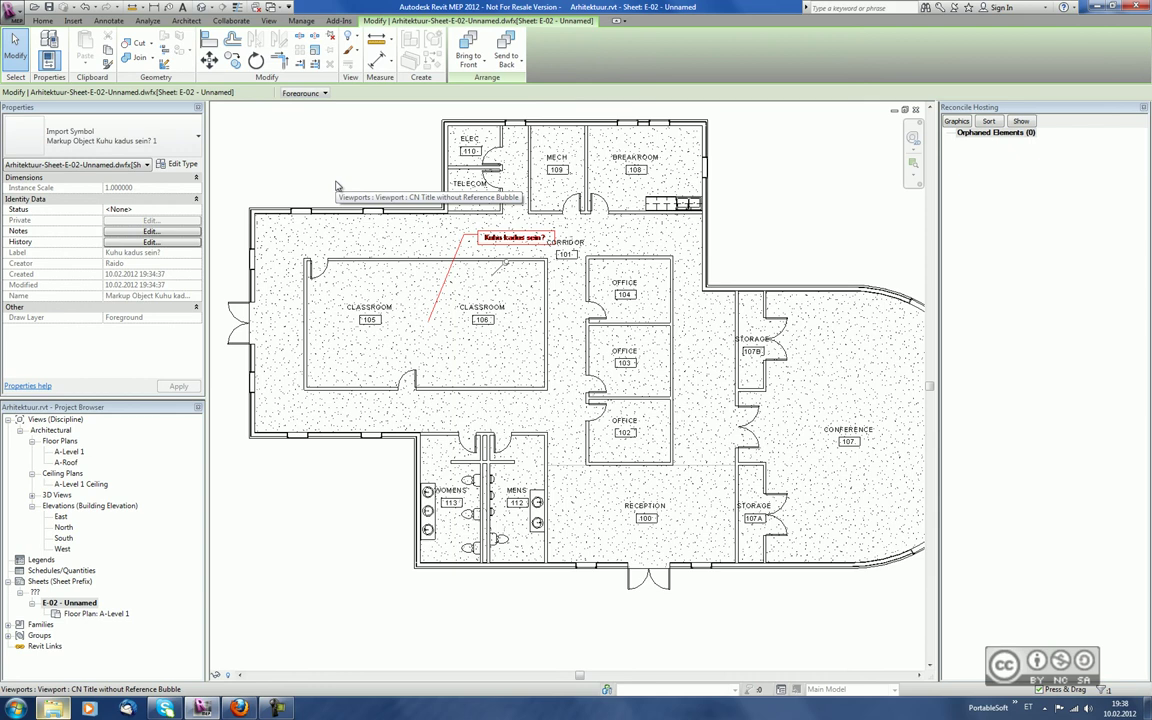
{"action": "scroll", "coordinate": [336, 186], "scroll_direction": "down", "scroll_amount": 2}
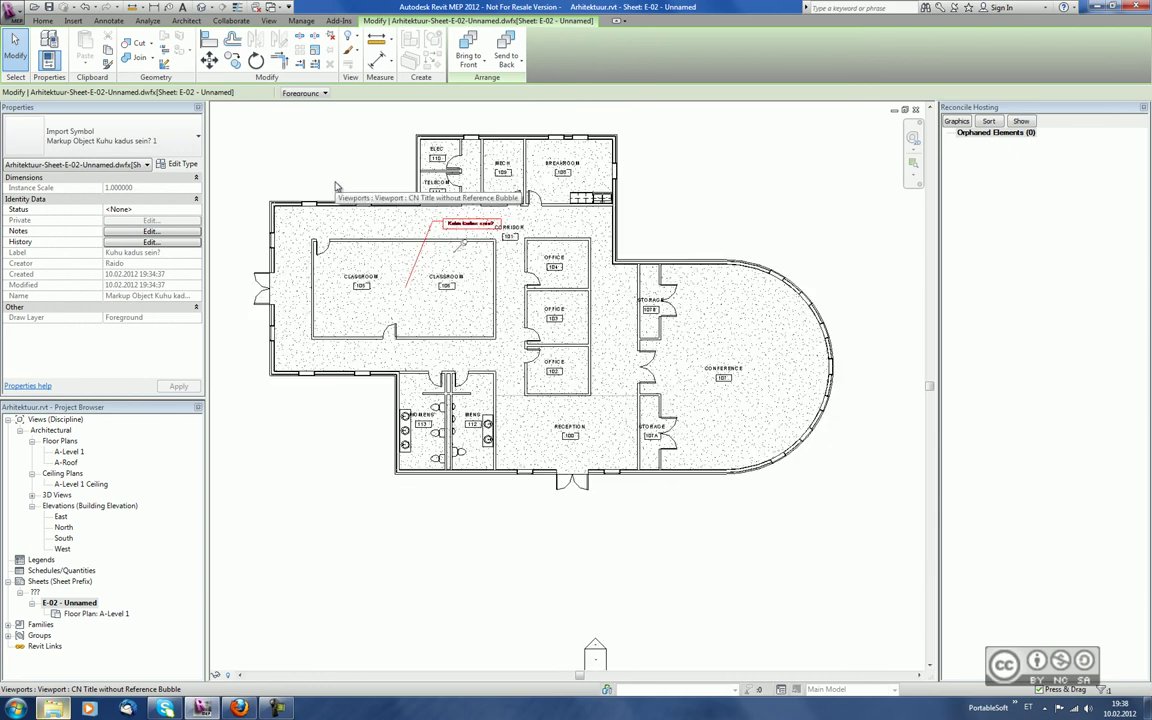
{"action": "left_click", "coordinate": [73, 21]}
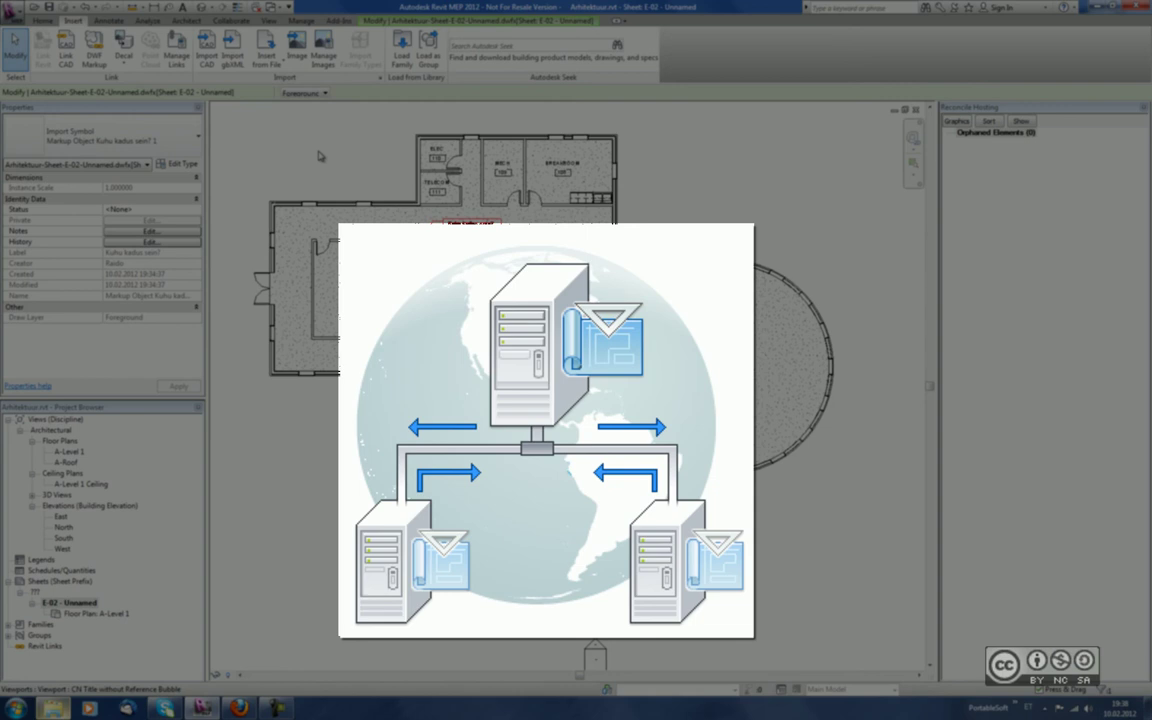
Go to wikihelp.autodesk.com in Firefox.
{"action": "left_click", "coordinate": [320, 156]}
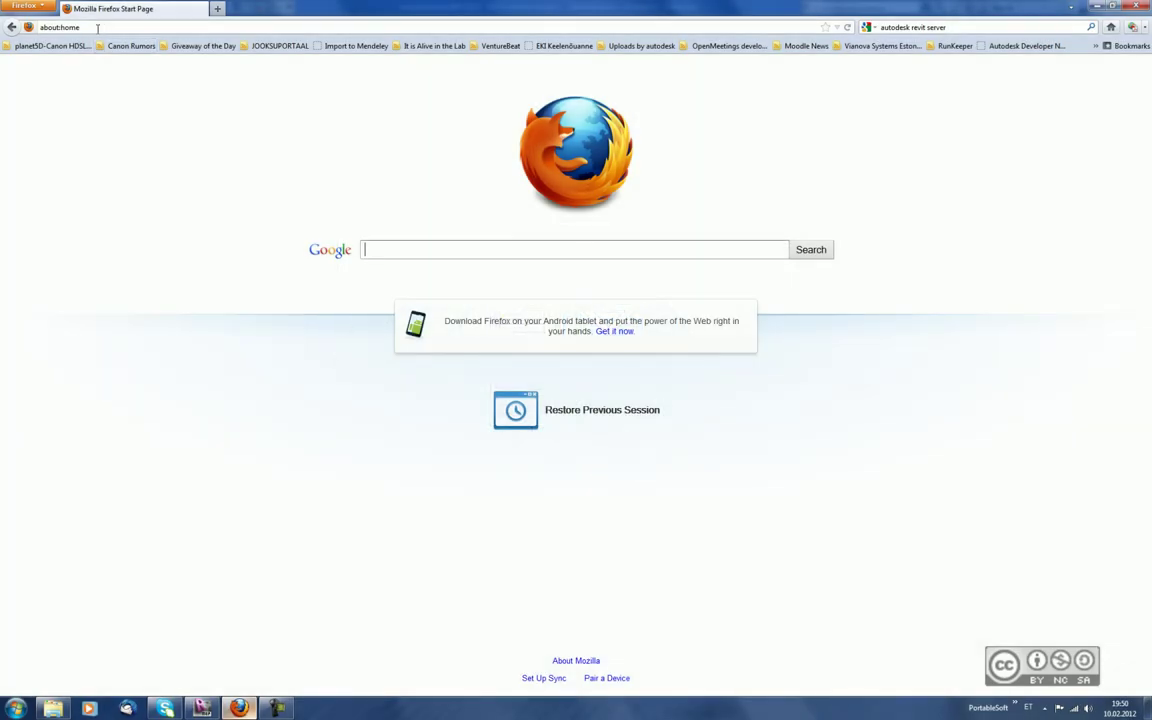
{"action": "left_click", "coordinate": [97, 28]}
{"action": "type", "text": "wikihelp.autodesk.com"}
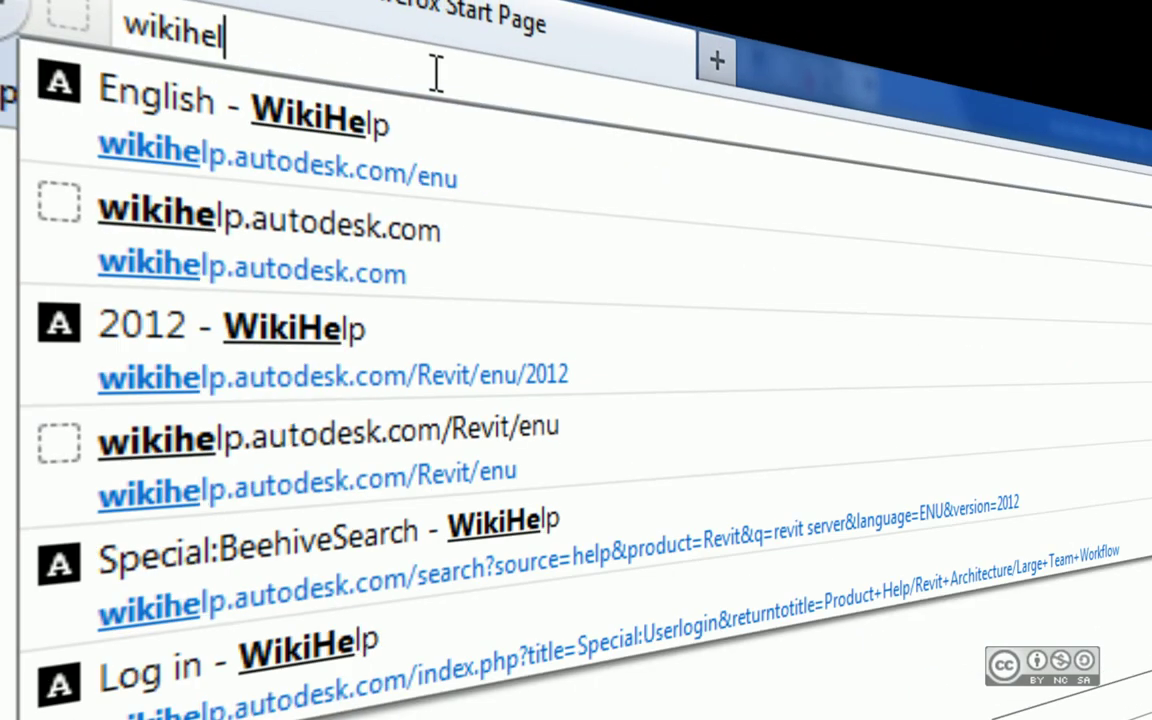
{"action": "key", "text": "Return"}
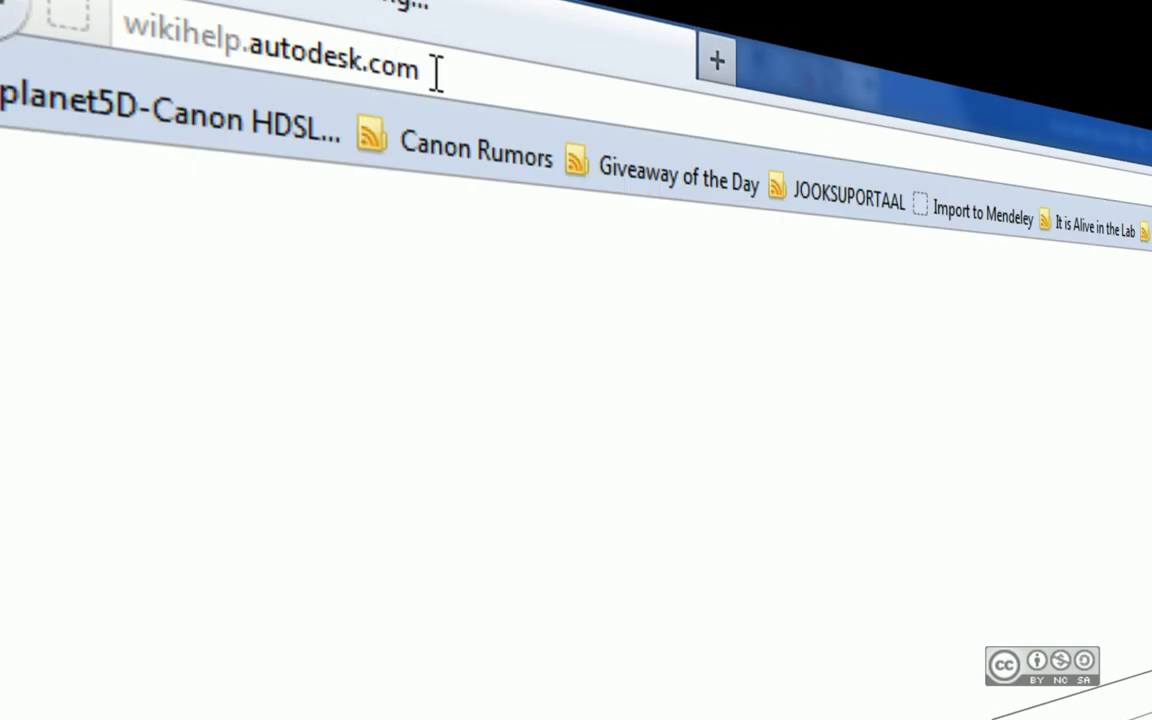